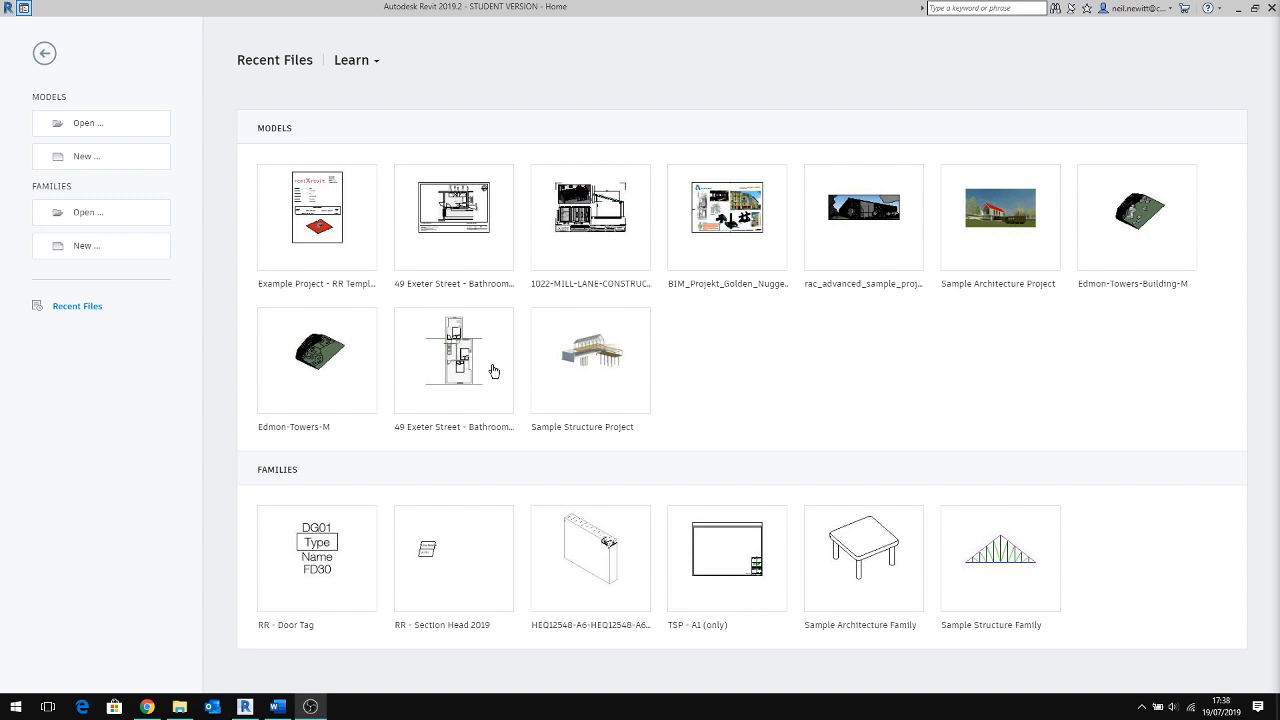
Step: Open the recent model "Example Project - RR Template" and widen the Project Browser so its full entry names are readable
{"action": "left_click", "coordinate": [323, 206]}
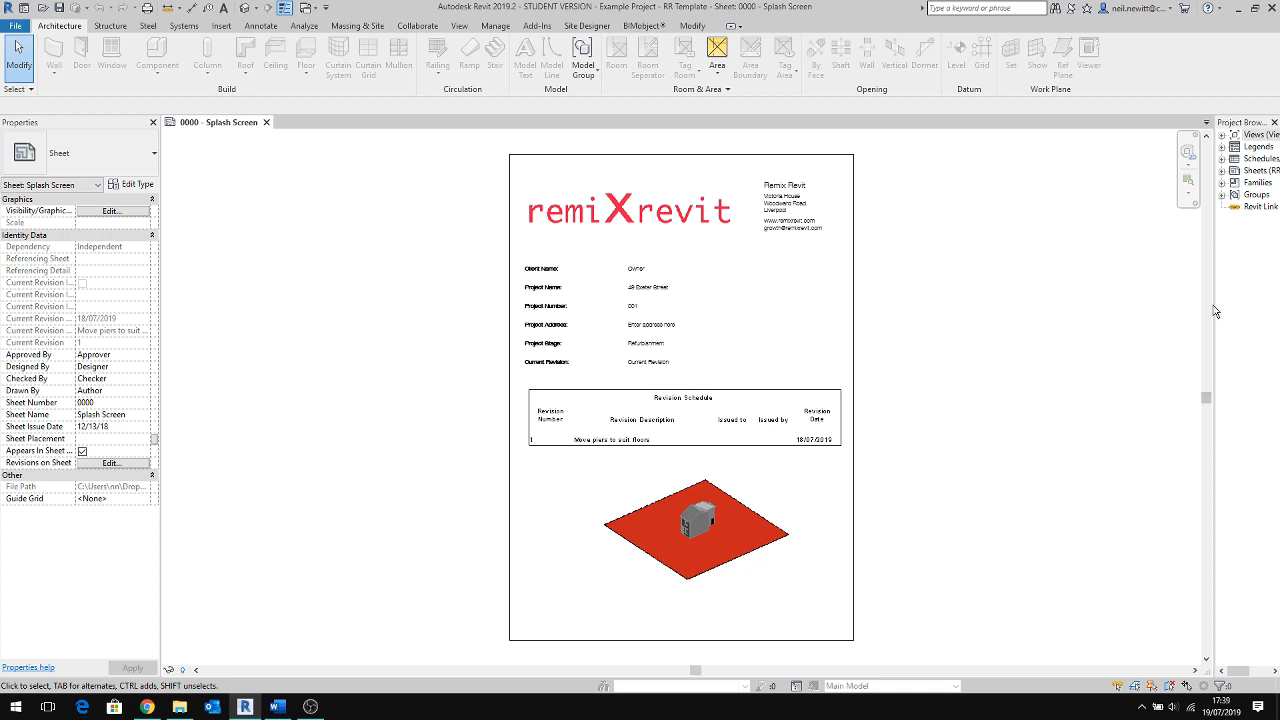
{"action": "left_click_drag", "start_coordinate": [1214, 310], "coordinate": [1094, 298]}
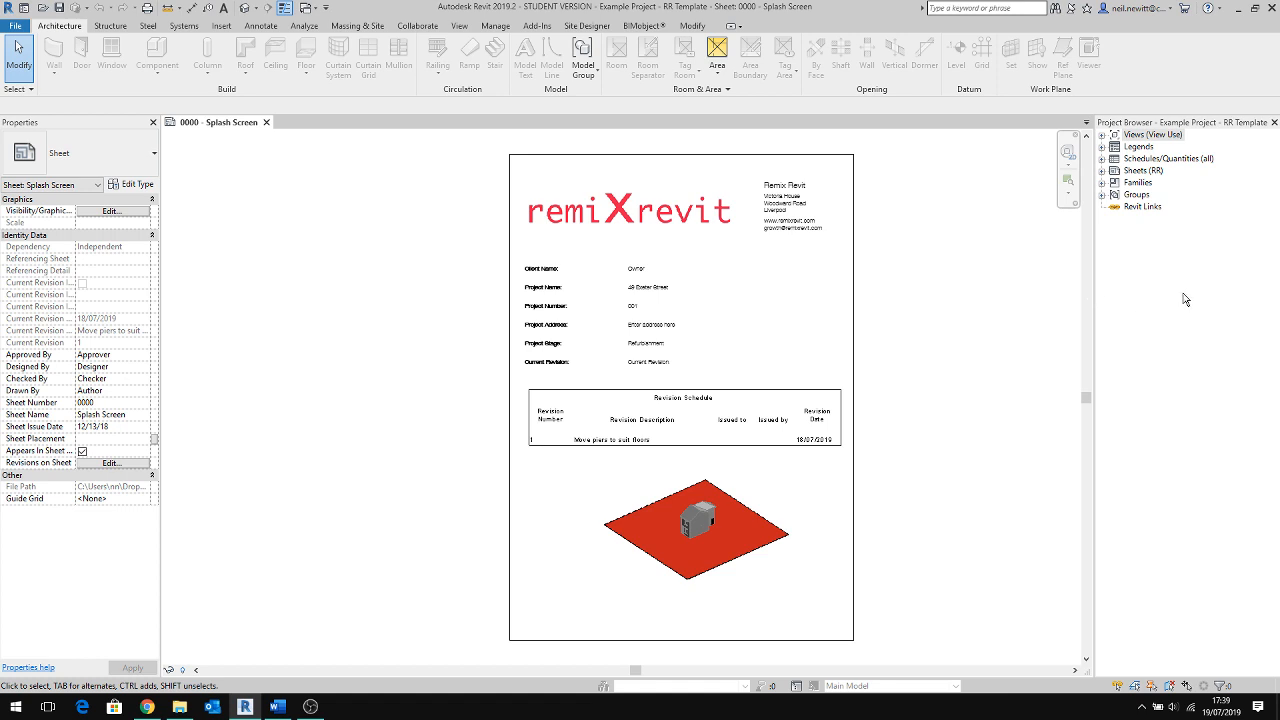
Step: Examine how the 1 - Model Space views are organised under the Existing and New Construction phases
{"action": "left_click", "coordinate": [1102, 136]}
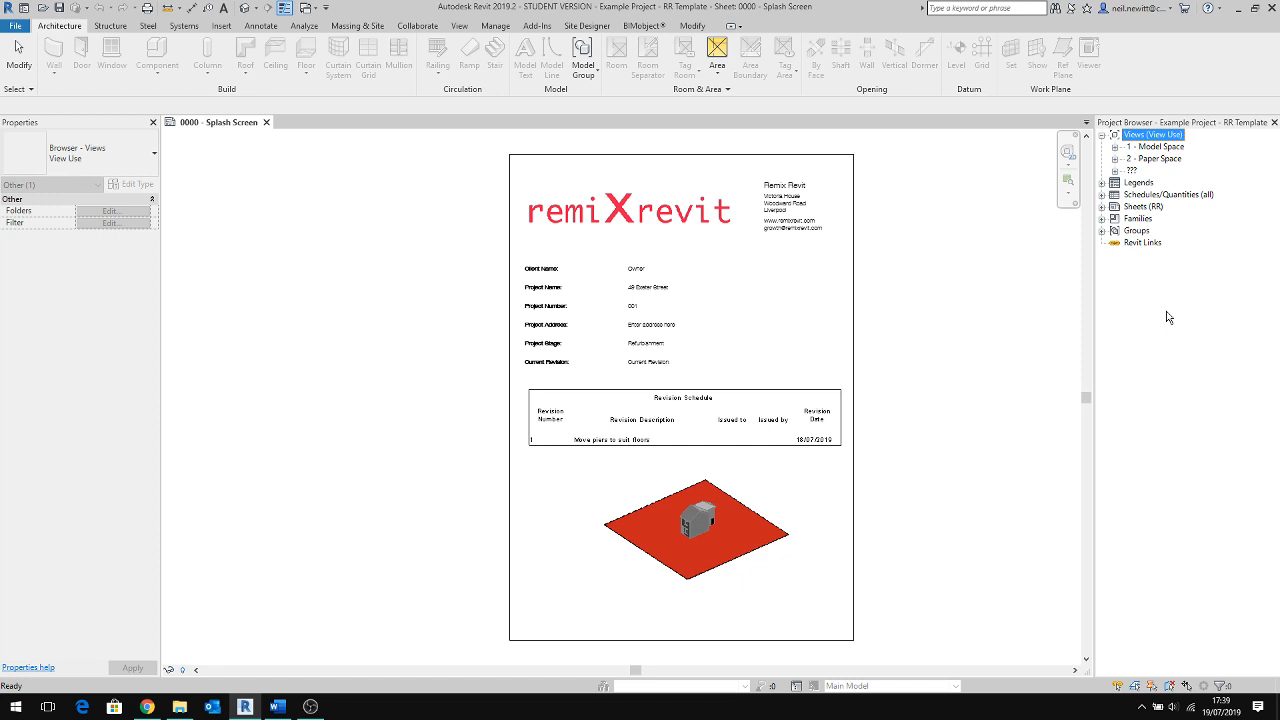
{"action": "left_click", "coordinate": [1115, 147]}
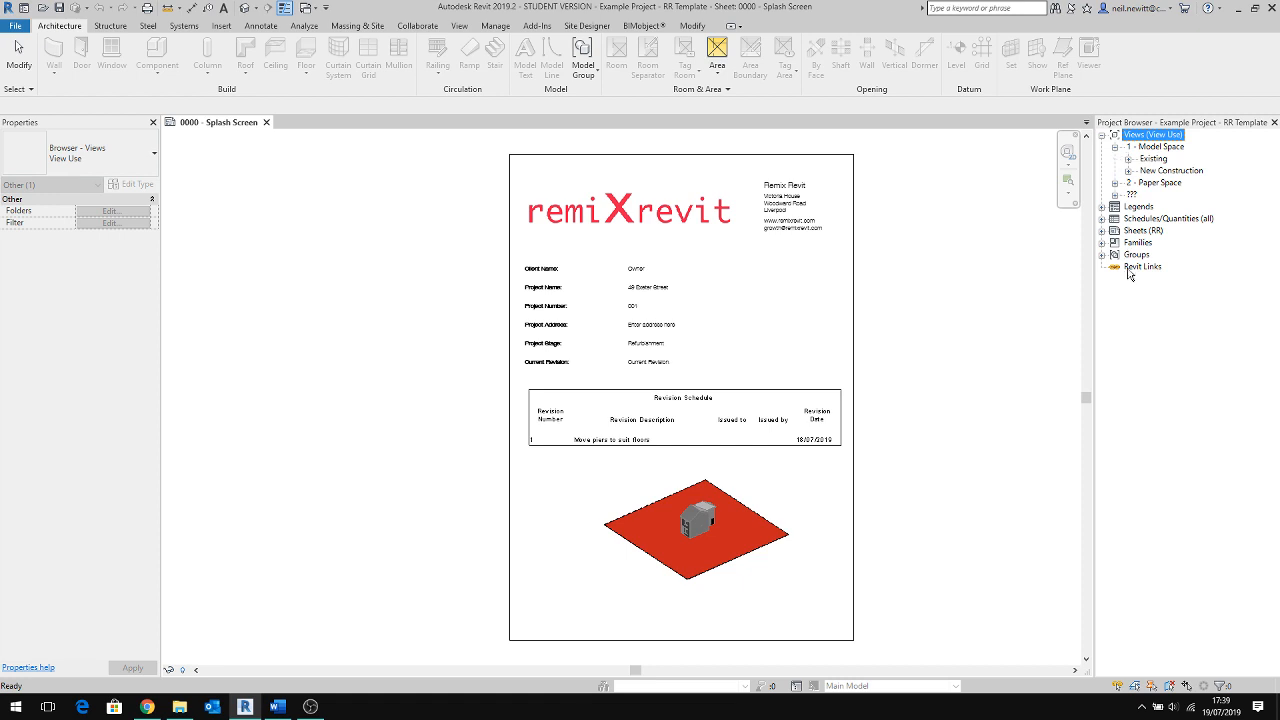
{"action": "left_click", "coordinate": [1129, 159]}
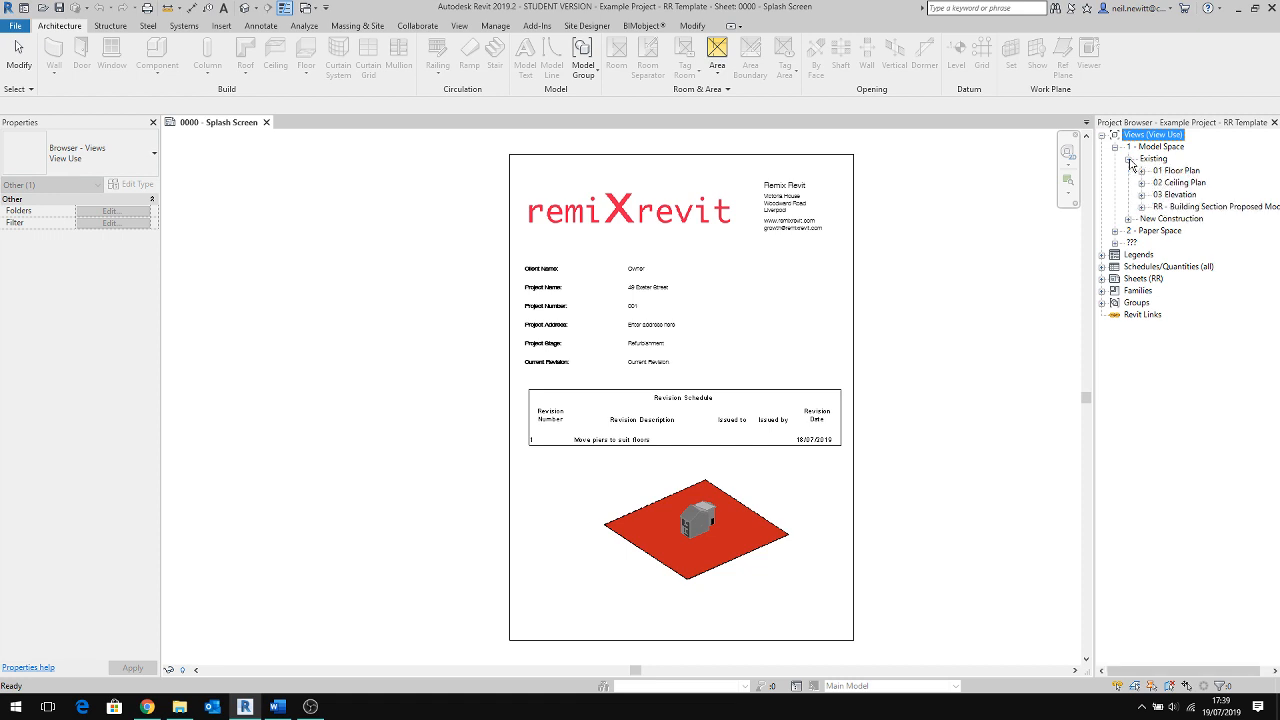
{"action": "left_click", "coordinate": [1128, 218]}
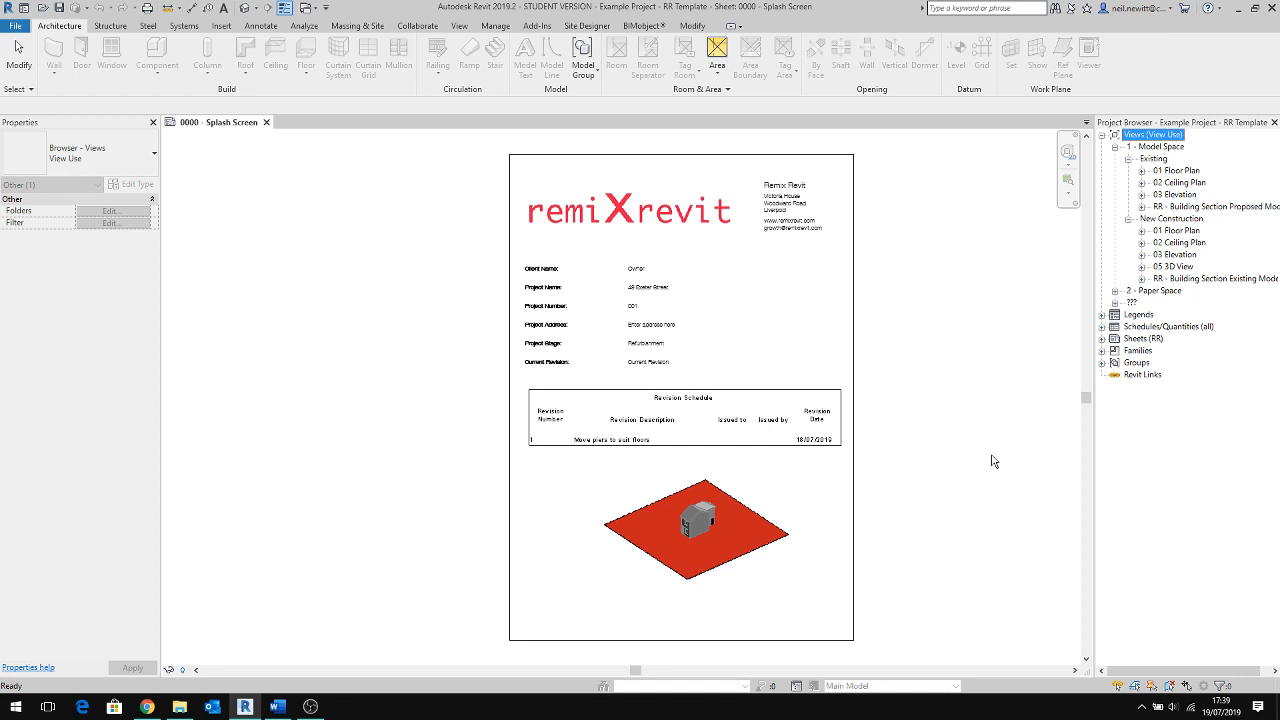
{"action": "left_click", "coordinate": [1128, 159]}
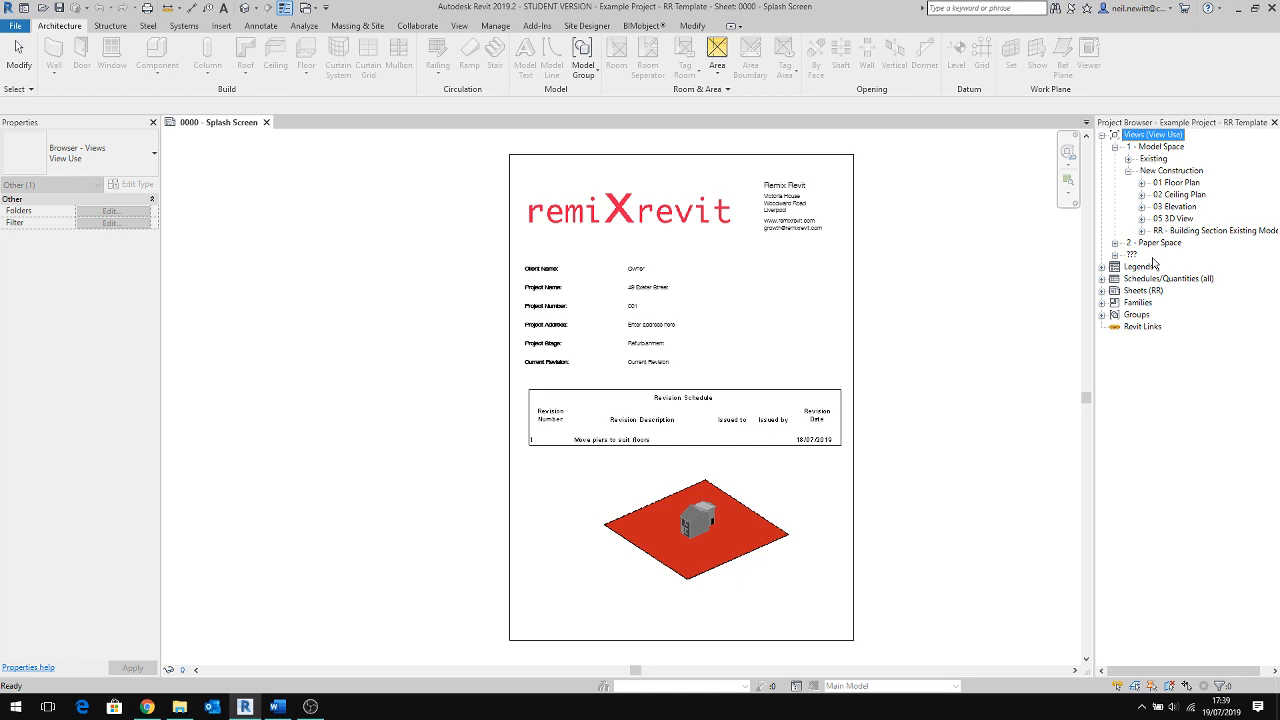
Step: Examine the view groups under 2 - Paper Space for both the Existing and New Construction phases
{"action": "left_click", "coordinate": [1115, 243]}
{"action": "left_click", "coordinate": [1128, 255]}
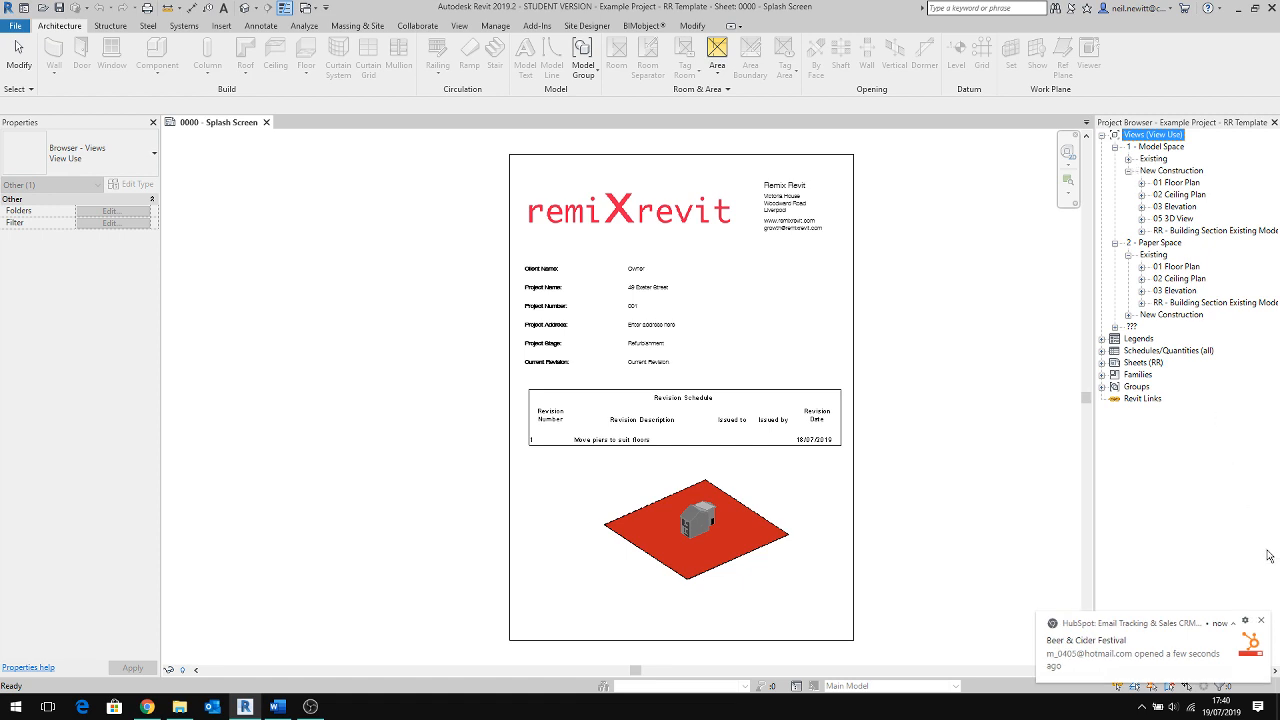
{"action": "left_click", "coordinate": [1261, 621]}
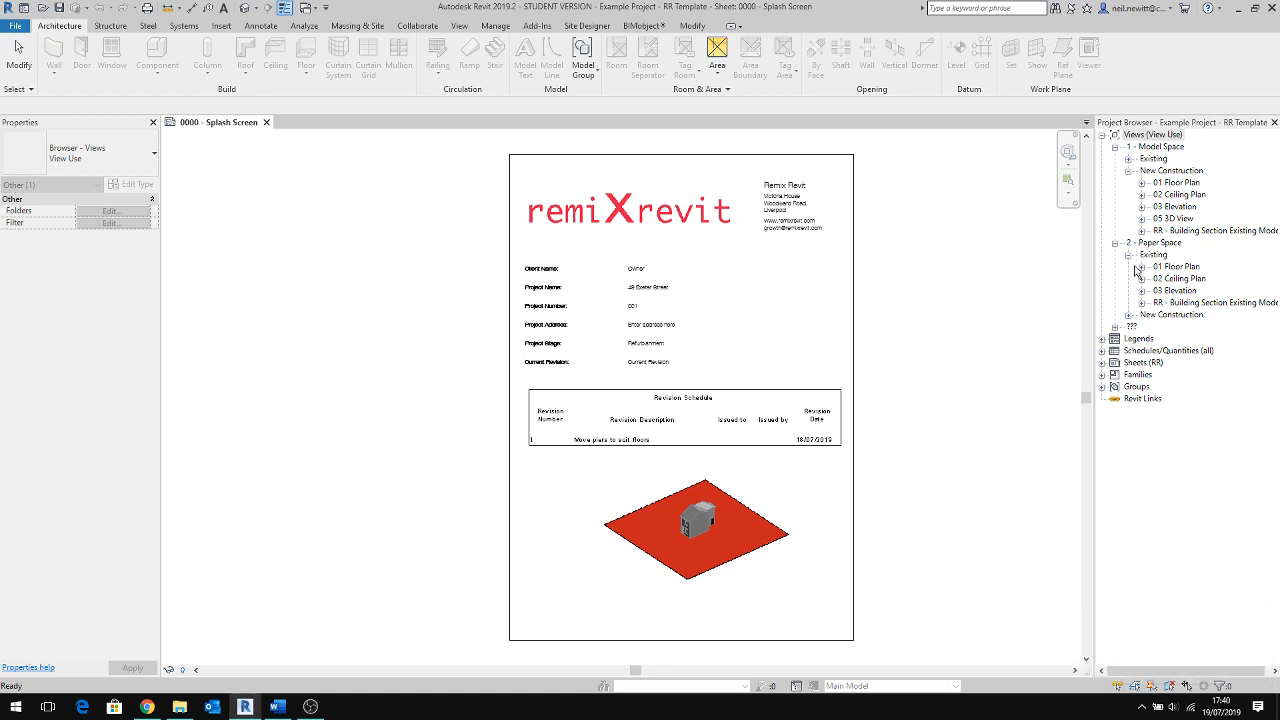
{"action": "left_click", "coordinate": [1128, 315]}
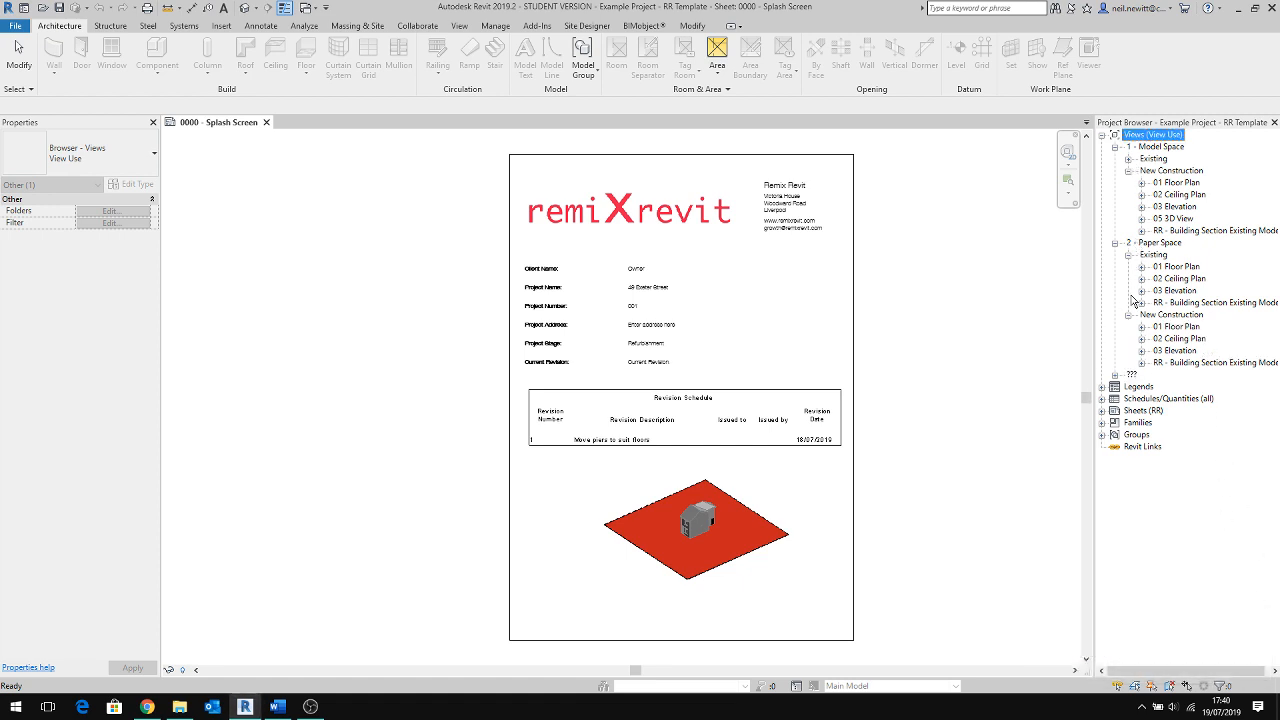
{"action": "left_click", "coordinate": [1128, 159]}
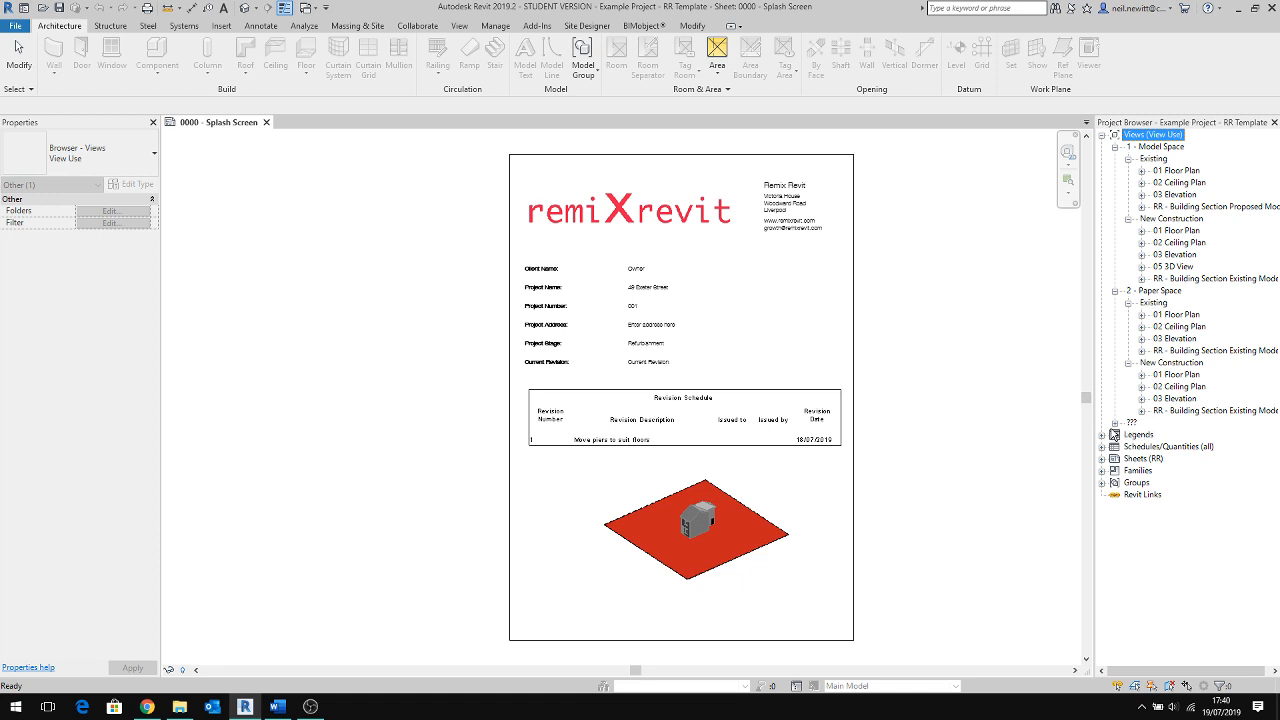
Step: Examine the unclassified ??? view group in its Existing and New Construction phases
{"action": "left_click", "coordinate": [1115, 423]}
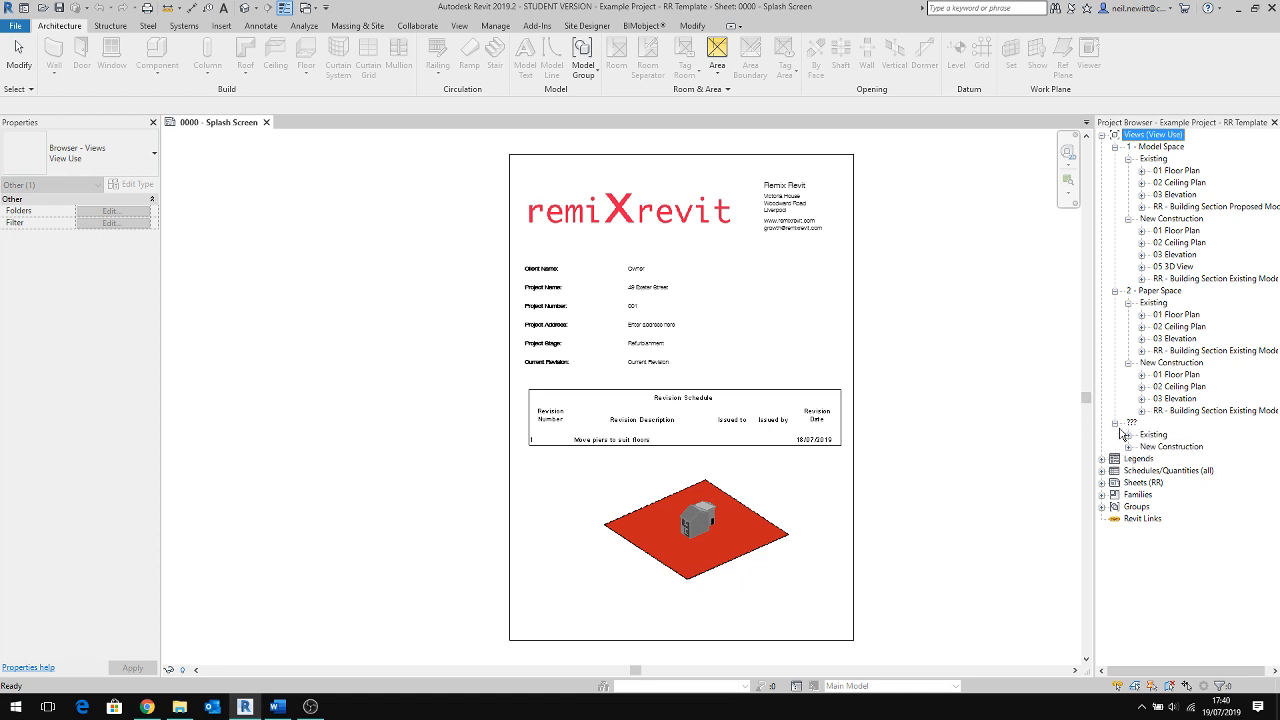
{"action": "left_click", "coordinate": [1128, 435]}
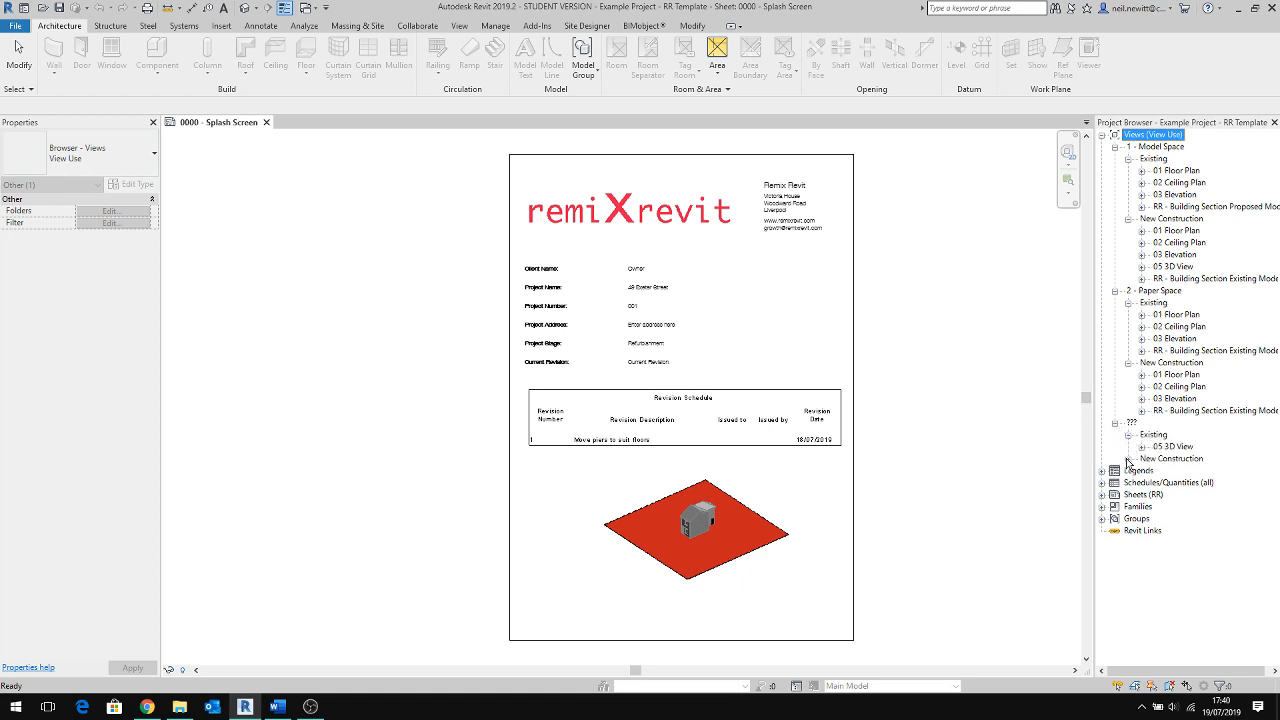
{"action": "left_click", "coordinate": [1128, 459]}
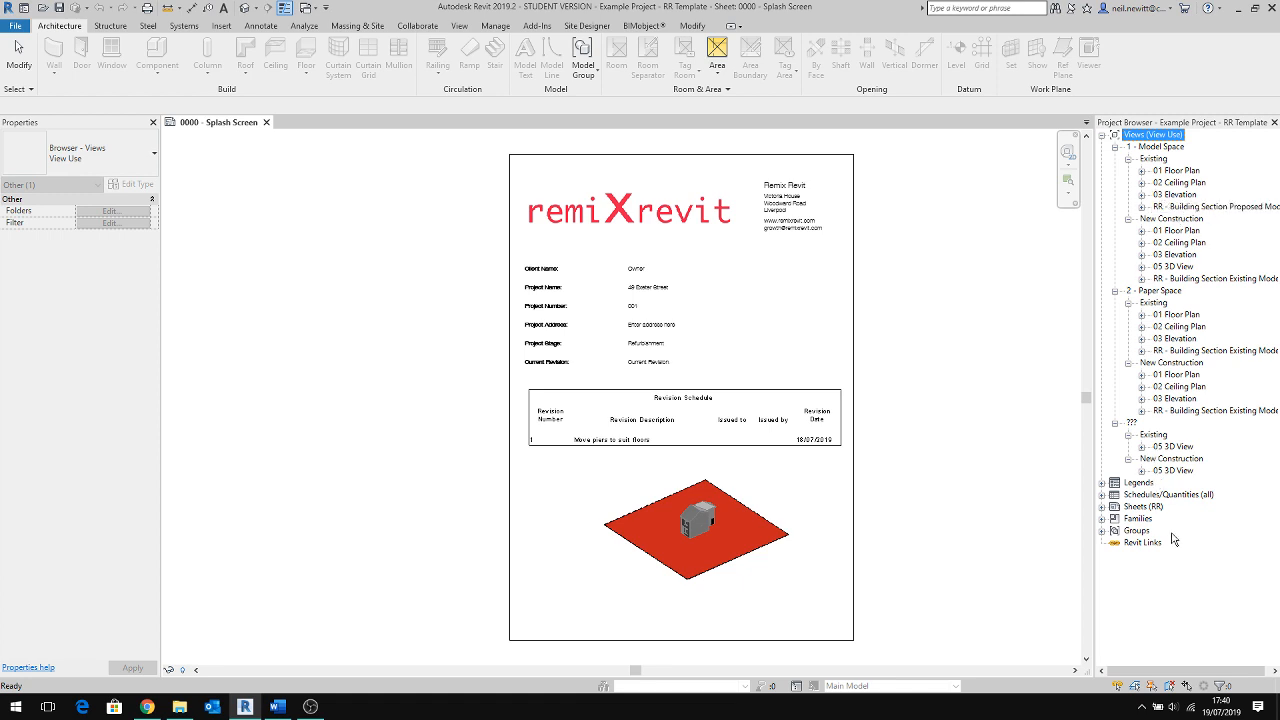
Step: List the project's legends and schedules, and view the 01 - Sheet List, 02 - View List and Door Schedule
{"action": "left_click", "coordinate": [1102, 483]}
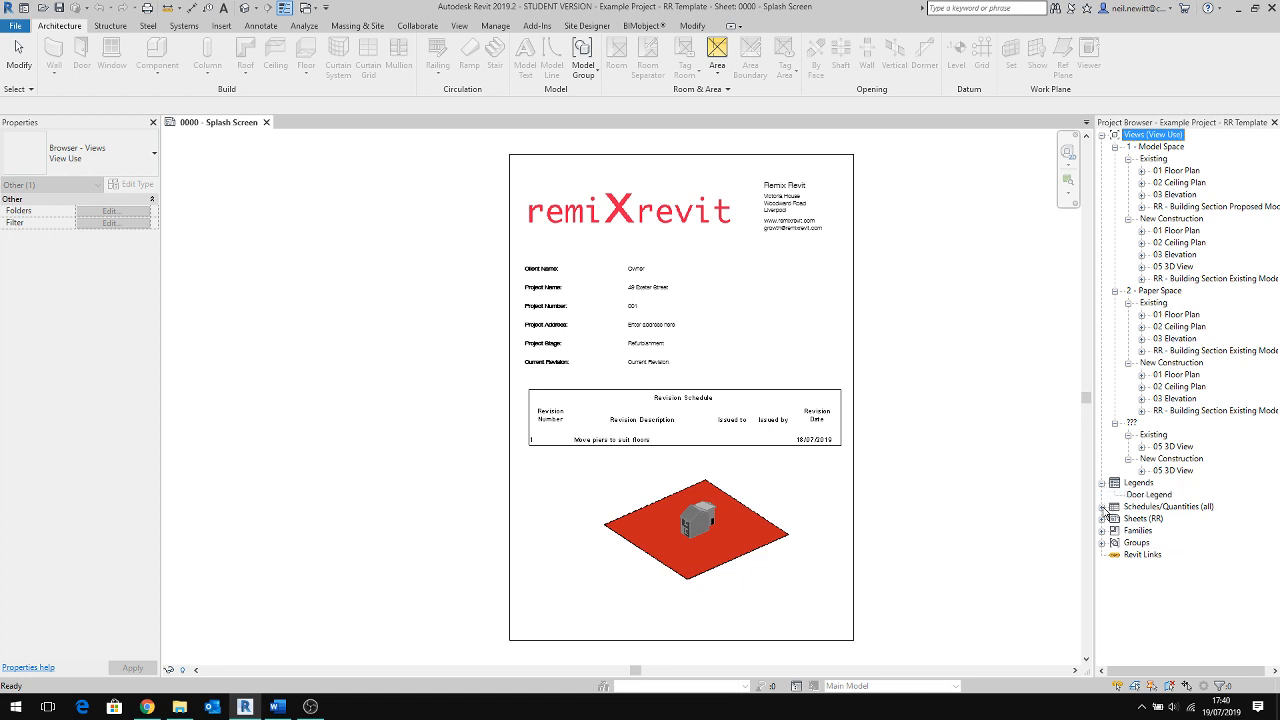
{"action": "left_click", "coordinate": [1102, 507]}
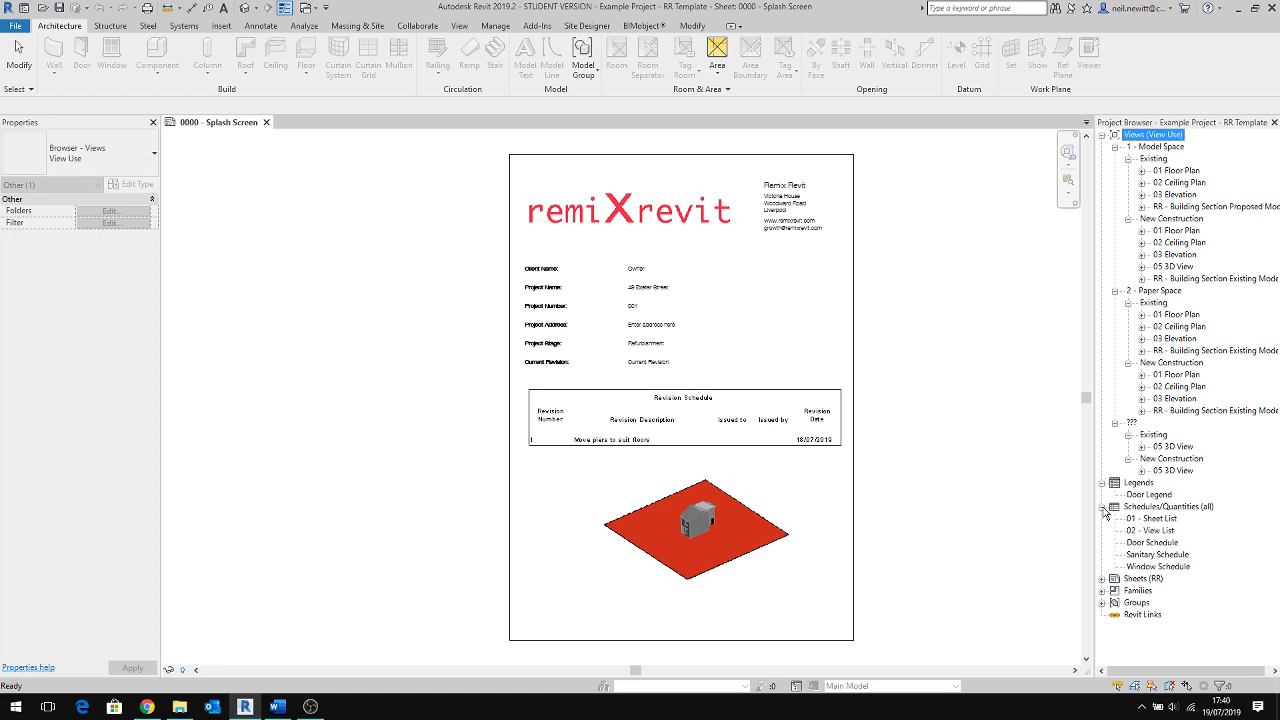
{"action": "double_click", "coordinate": [1153, 519]}
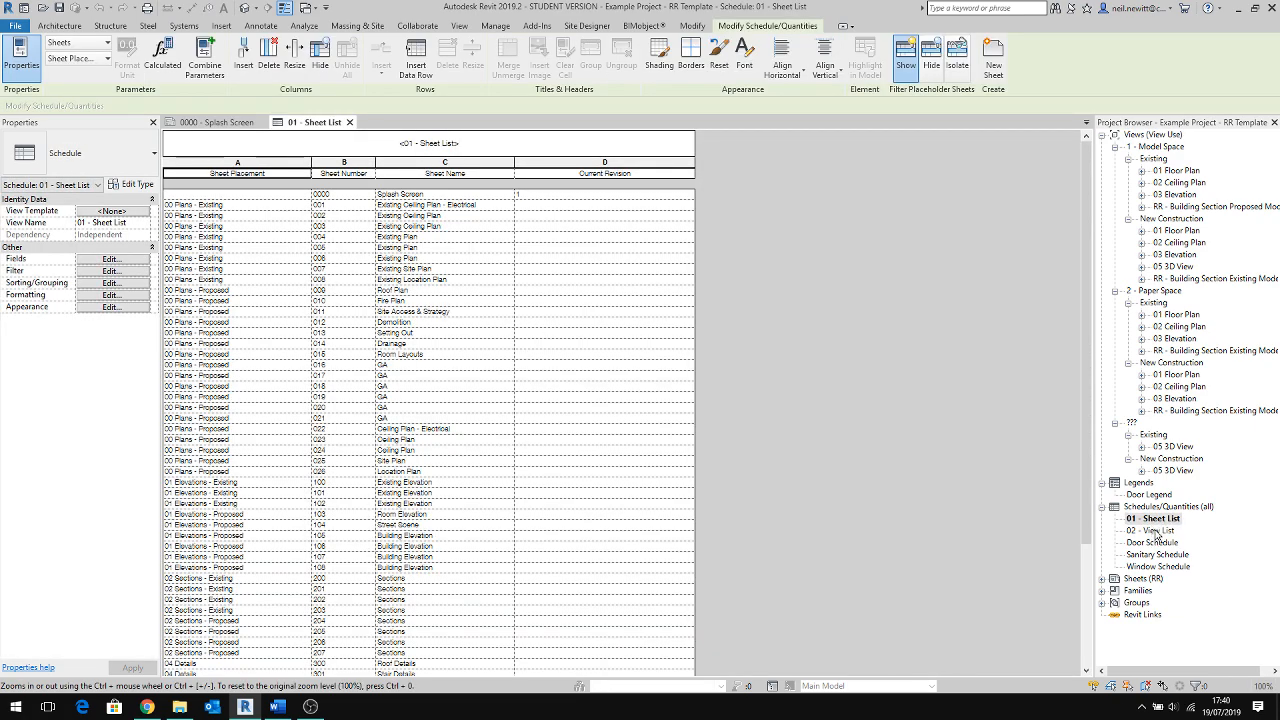
{"action": "double_click", "coordinate": [1156, 531]}
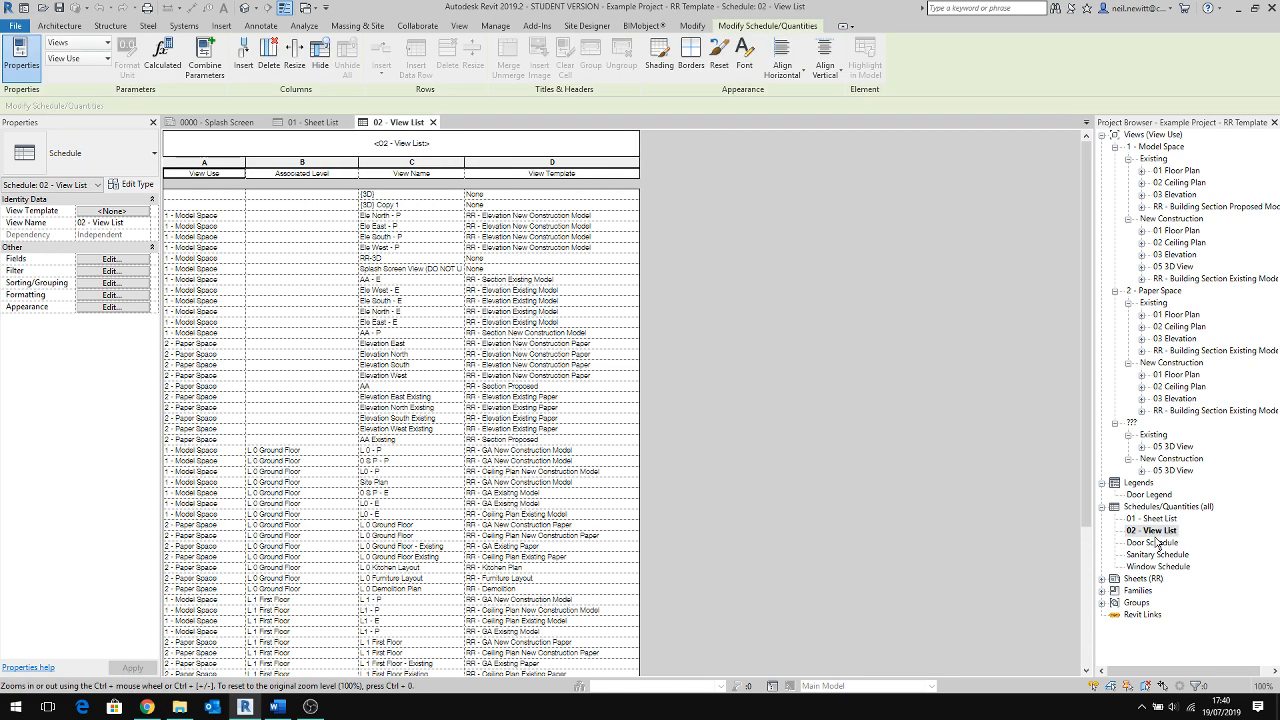
{"action": "double_click", "coordinate": [1155, 543]}
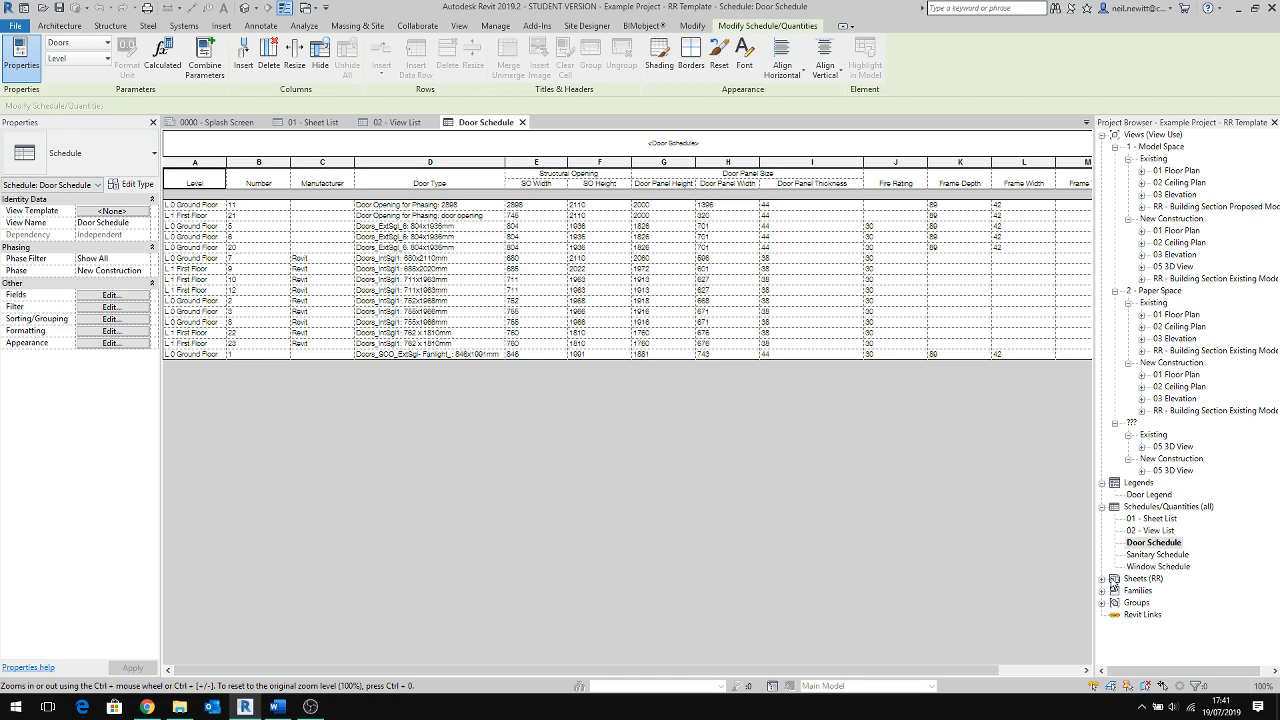
Step: Collapse the whole Project Browser tree and examine the sheets in 00 Plans - Existing and 00 Plans - Proposed
{"action": "right_click", "coordinate": [1150, 134]}
{"action": "left_click", "coordinate": [1180, 221]}
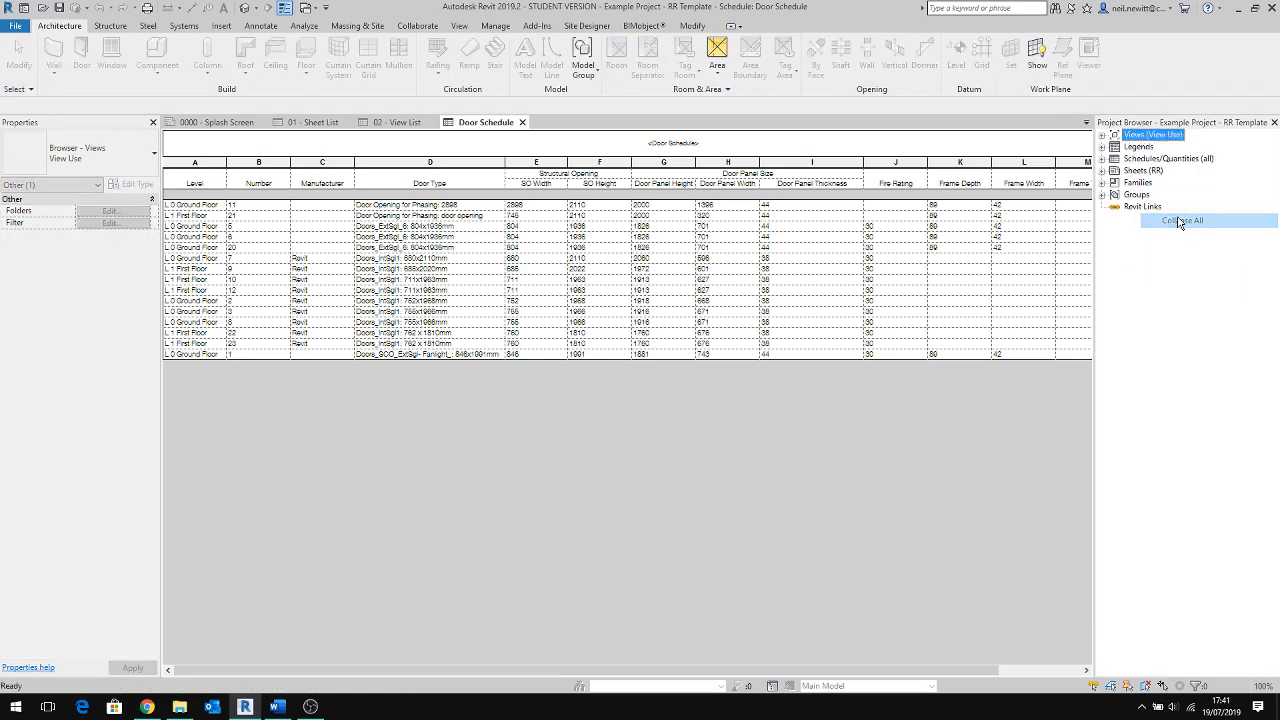
{"action": "left_click", "coordinate": [1102, 171]}
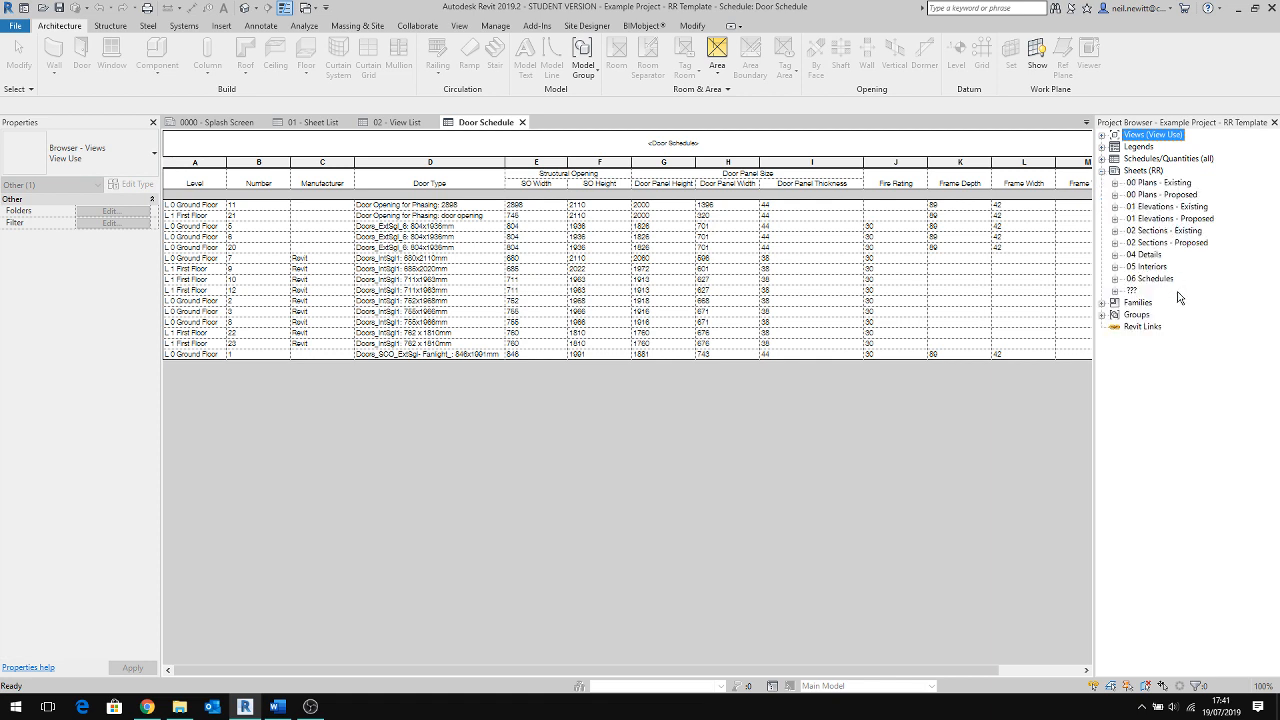
{"action": "left_click", "coordinate": [1115, 183]}
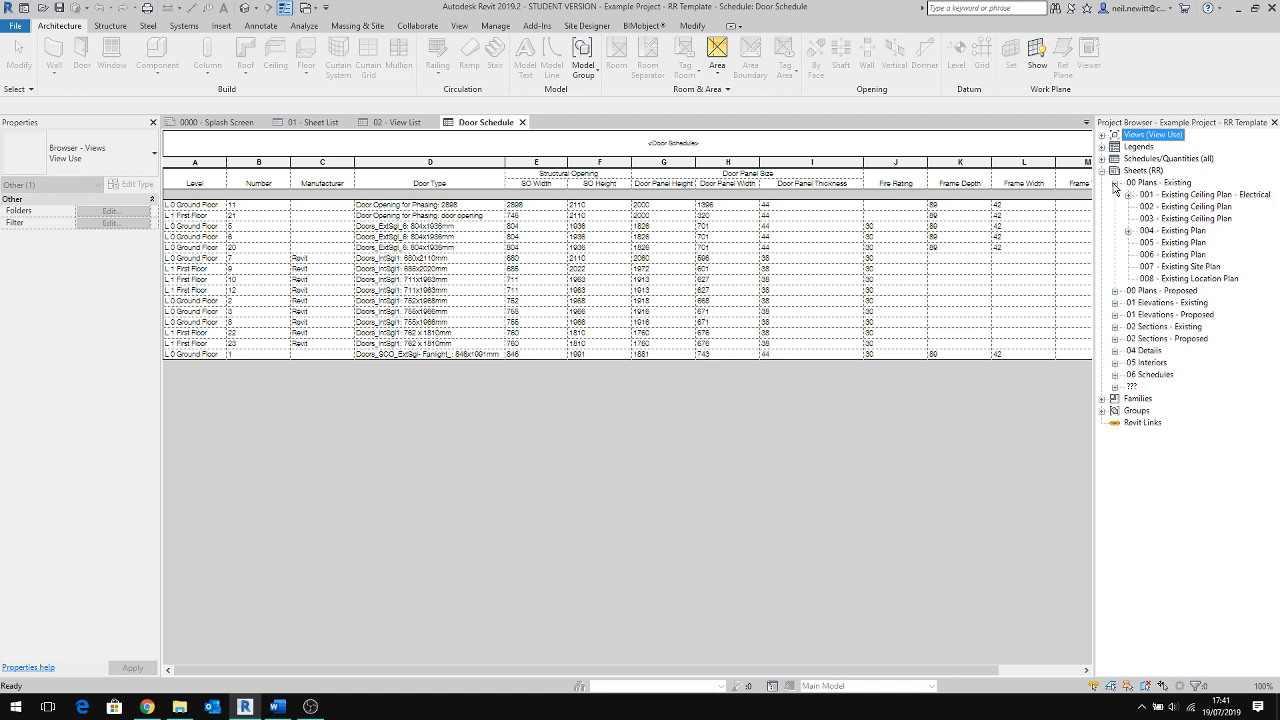
{"action": "left_click", "coordinate": [1115, 291]}
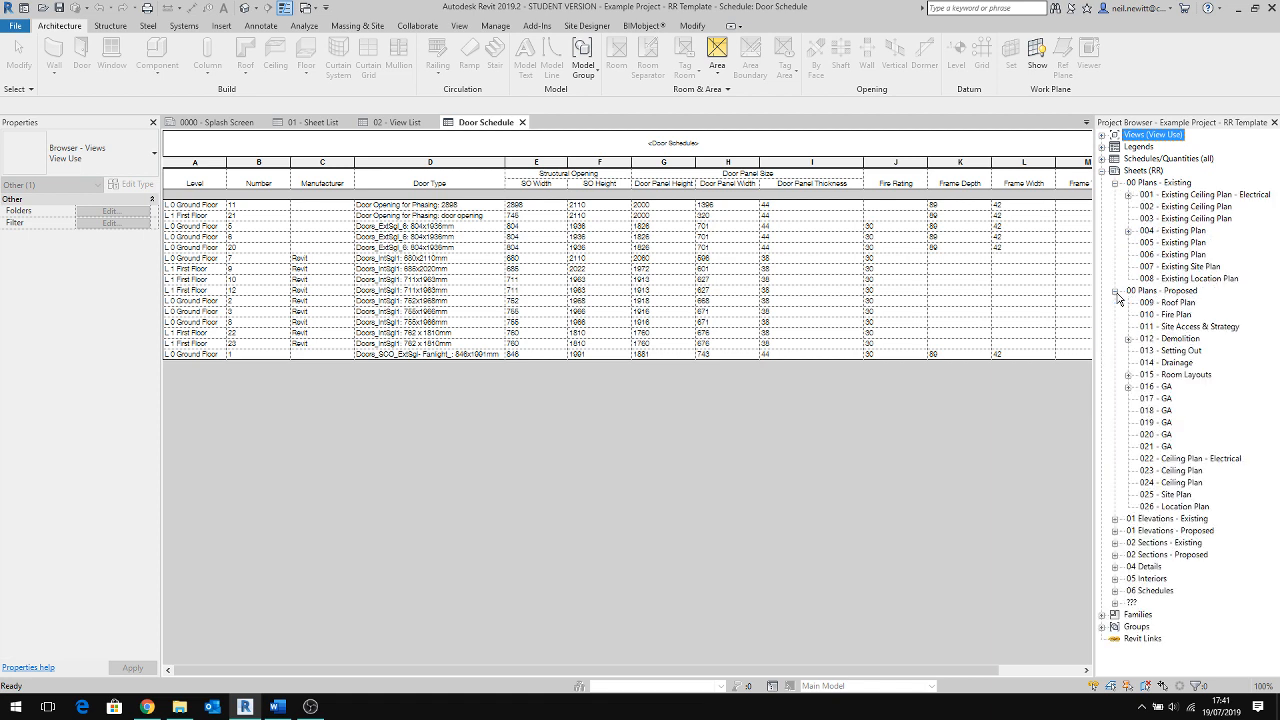
{"action": "left_click", "coordinate": [1115, 183]}
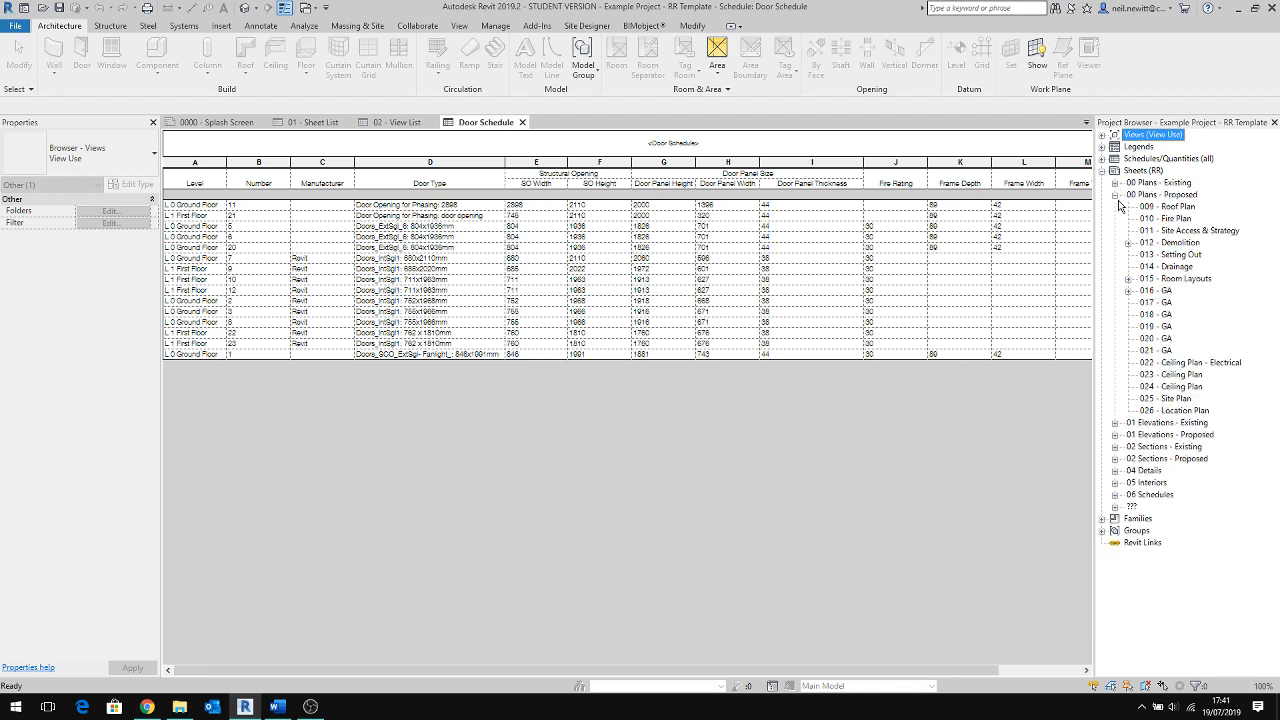
{"action": "left_click", "coordinate": [1115, 195]}
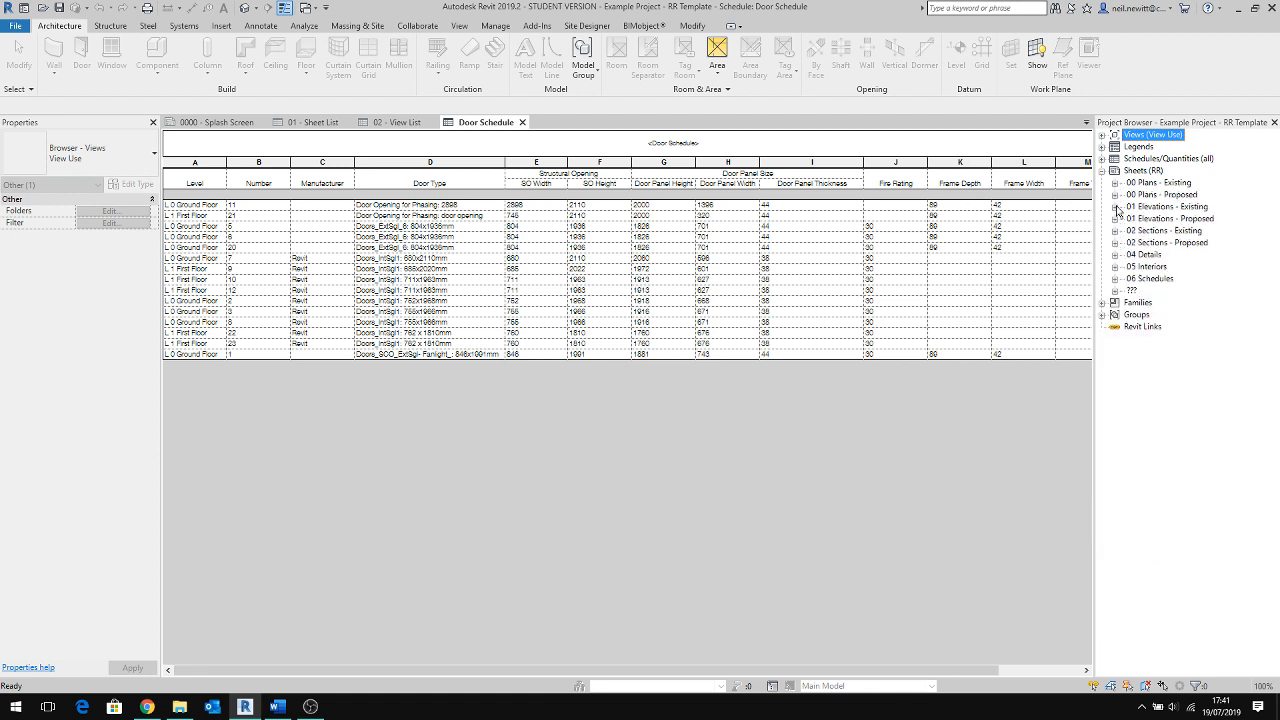
Step: Examine the existing and proposed sheet groups for 01 Elevations and 02 Sections, collapsing each one after viewing
{"action": "left_click", "coordinate": [1115, 207]}
{"action": "left_click", "coordinate": [1115, 207]}
{"action": "left_click", "coordinate": [1115, 219]}
{"action": "left_click", "coordinate": [1115, 219]}
{"action": "left_click", "coordinate": [1115, 231]}
{"action": "left_click", "coordinate": [1115, 231]}
{"action": "left_click", "coordinate": [1115, 243]}
{"action": "left_click", "coordinate": [1115, 243]}
Step: Look through the loaded family categories and the Annotation Symbols families, then collapse the Families branch
{"action": "left_click", "coordinate": [1102, 303]}
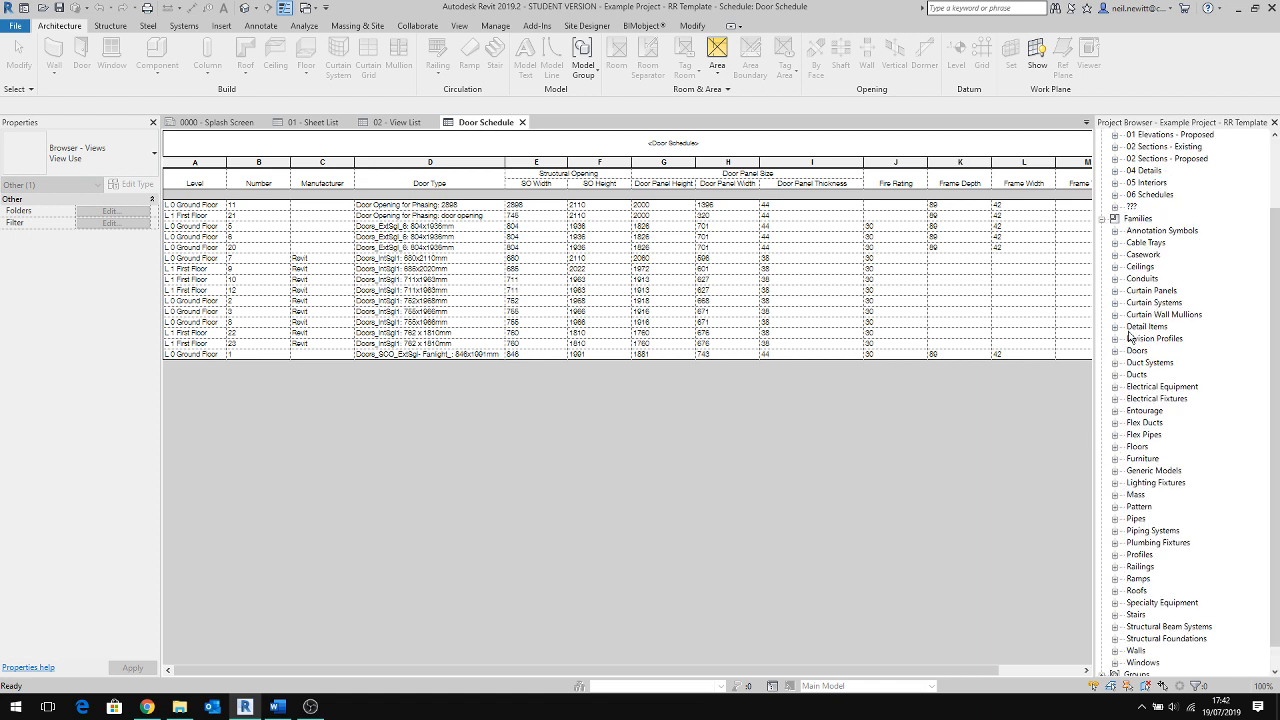
{"action": "left_click", "coordinate": [1115, 231]}
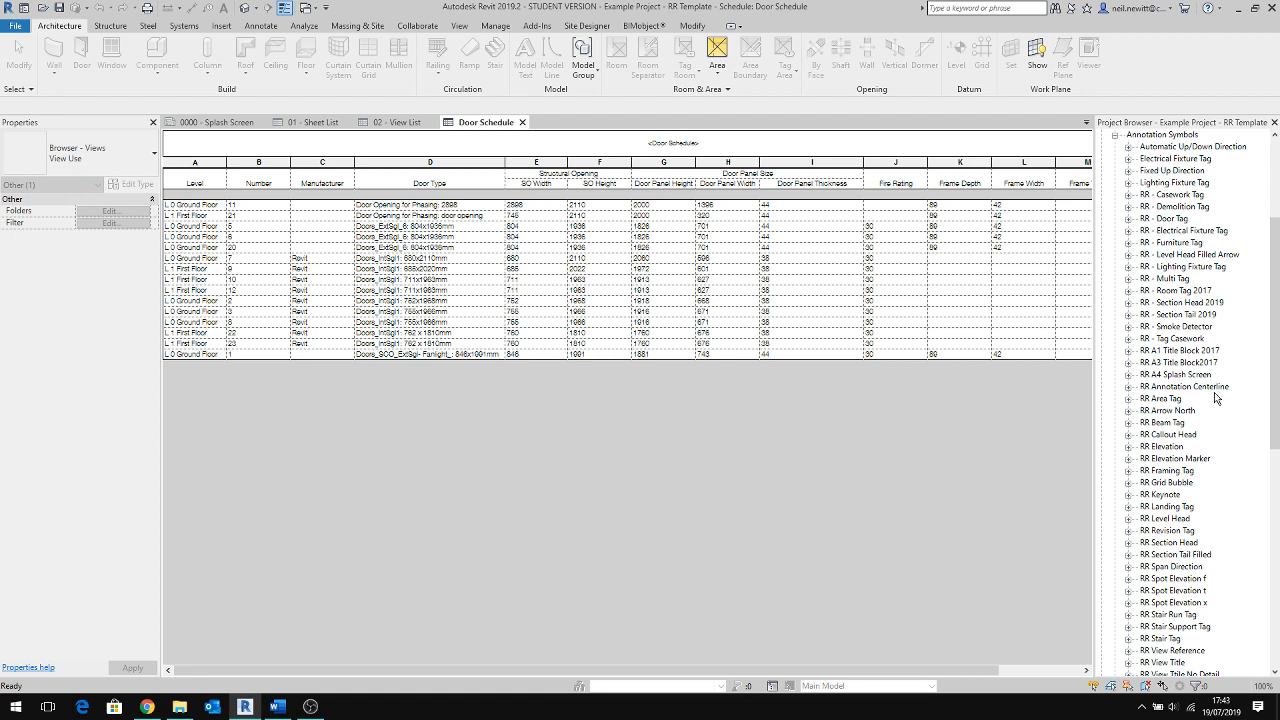
{"action": "scroll", "coordinate": [1218, 400], "scroll_direction": "down", "scroll_amount": 2}
{"action": "scroll", "coordinate": [1220, 408], "scroll_direction": "down", "scroll_amount": 2}
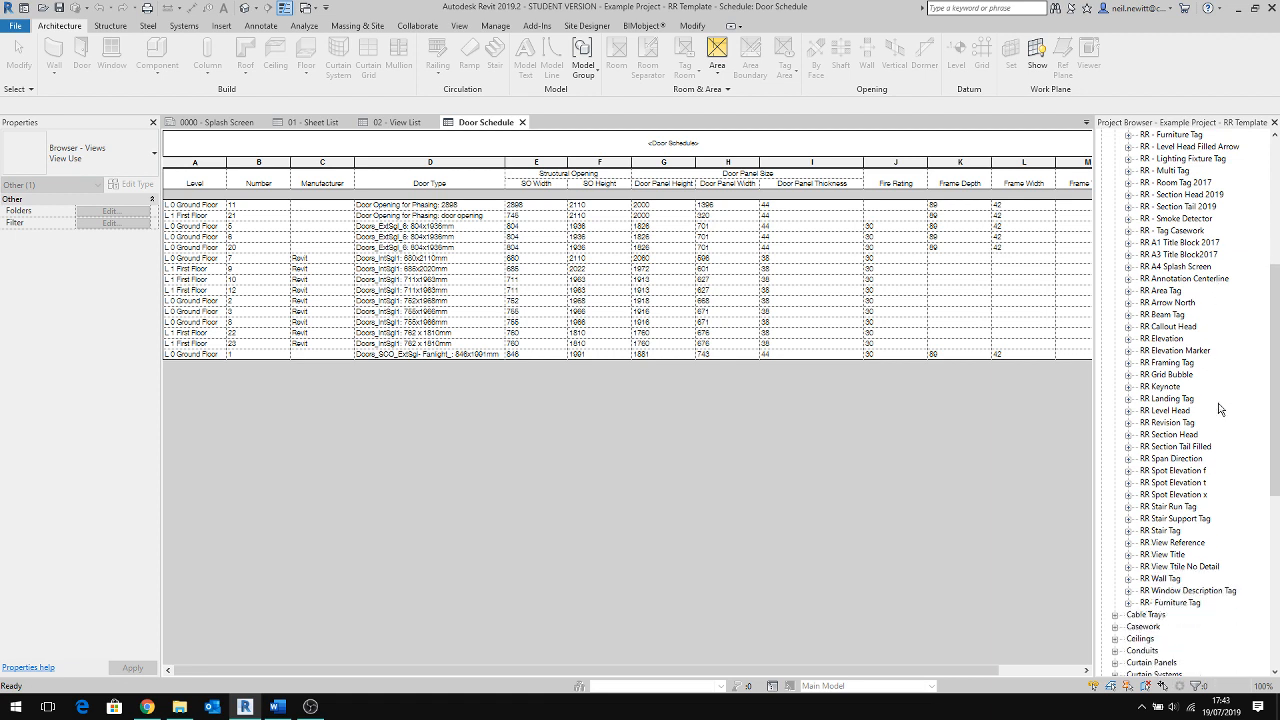
{"action": "scroll", "coordinate": [1218, 408], "scroll_direction": "up", "scroll_amount": 7}
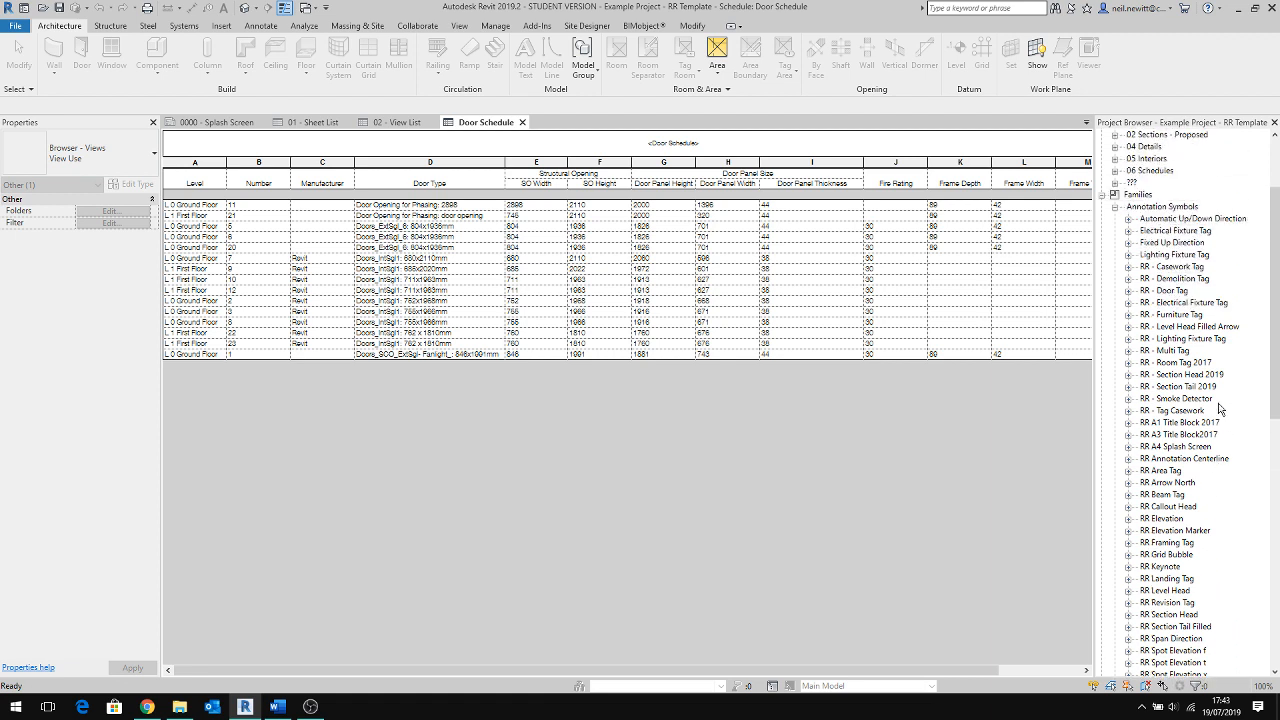
{"action": "left_click", "coordinate": [1115, 206]}
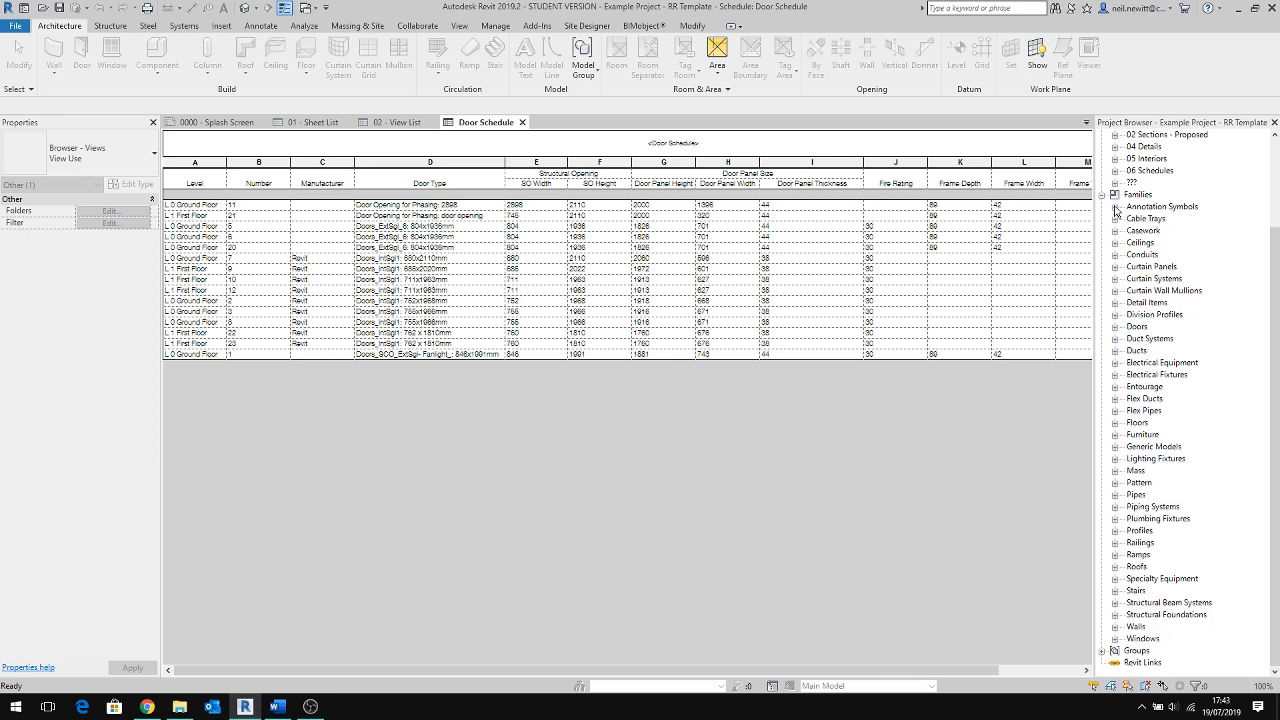
{"action": "left_click", "coordinate": [1103, 195]}
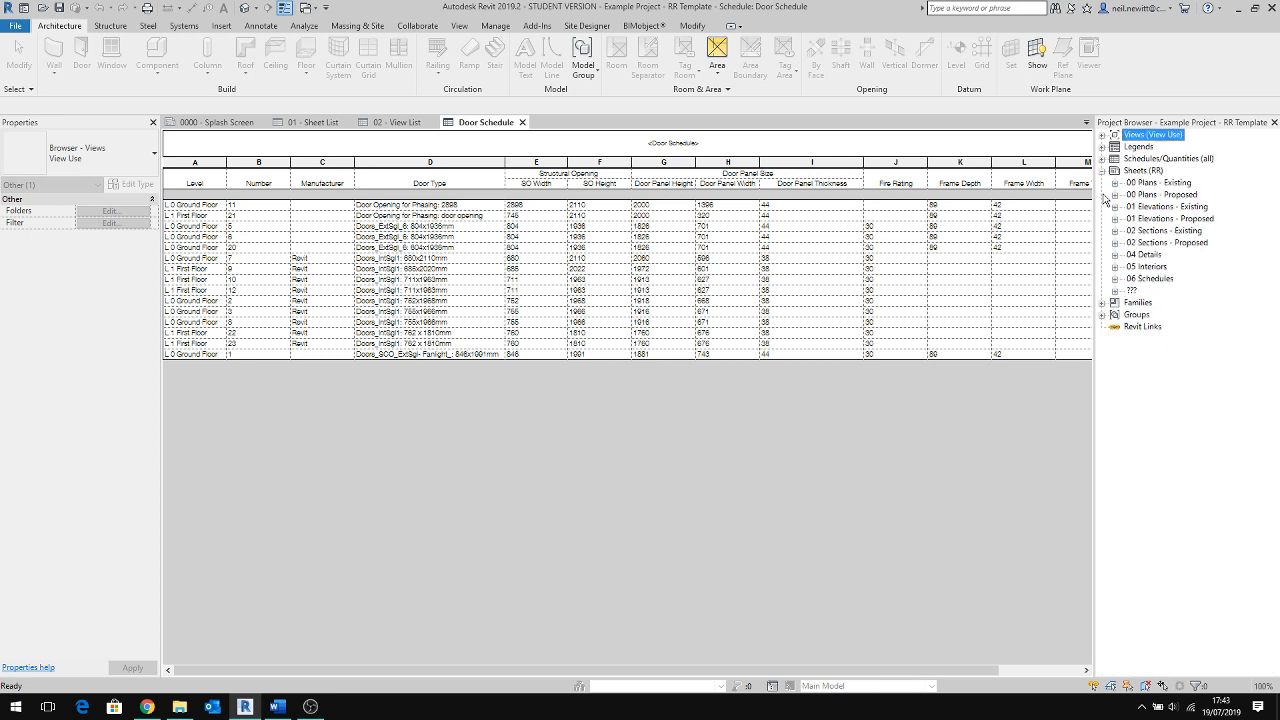
Step: Open the existing-phase floor plan L0 - E from the 1 - Model Space views
{"action": "left_click", "coordinate": [1102, 135]}
{"action": "left_click", "coordinate": [1115, 147]}
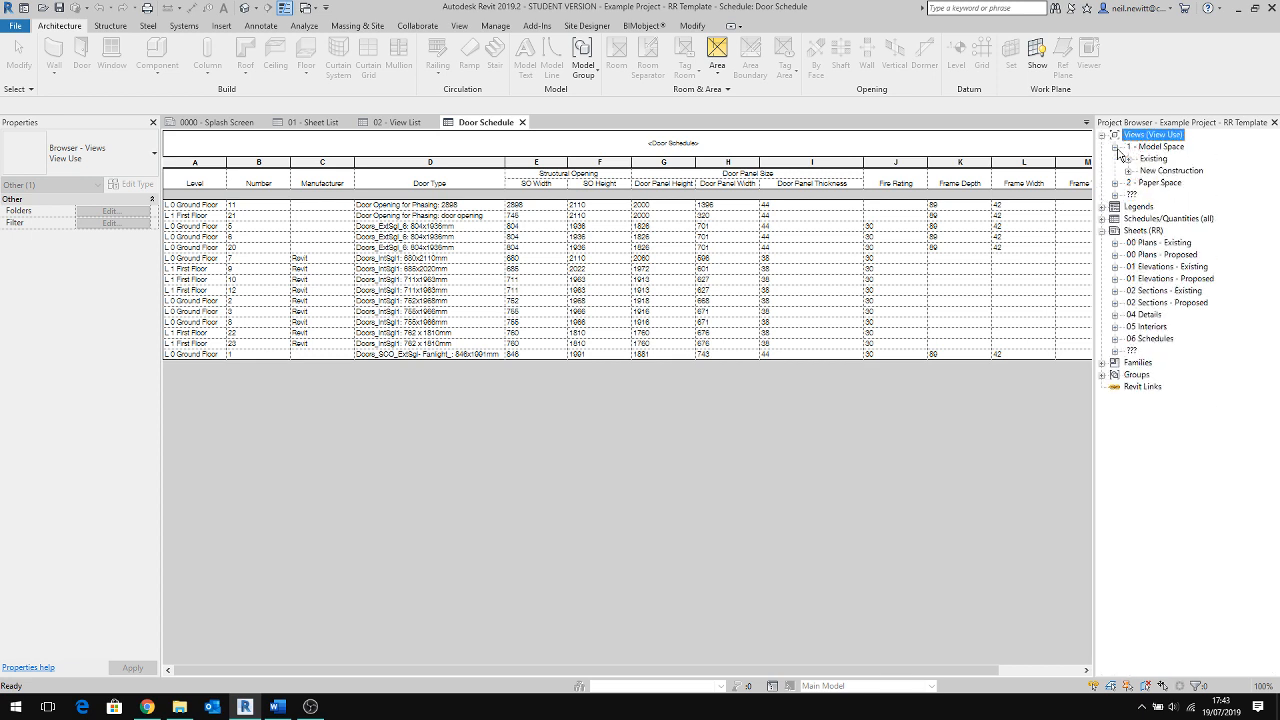
{"action": "left_click", "coordinate": [1129, 159]}
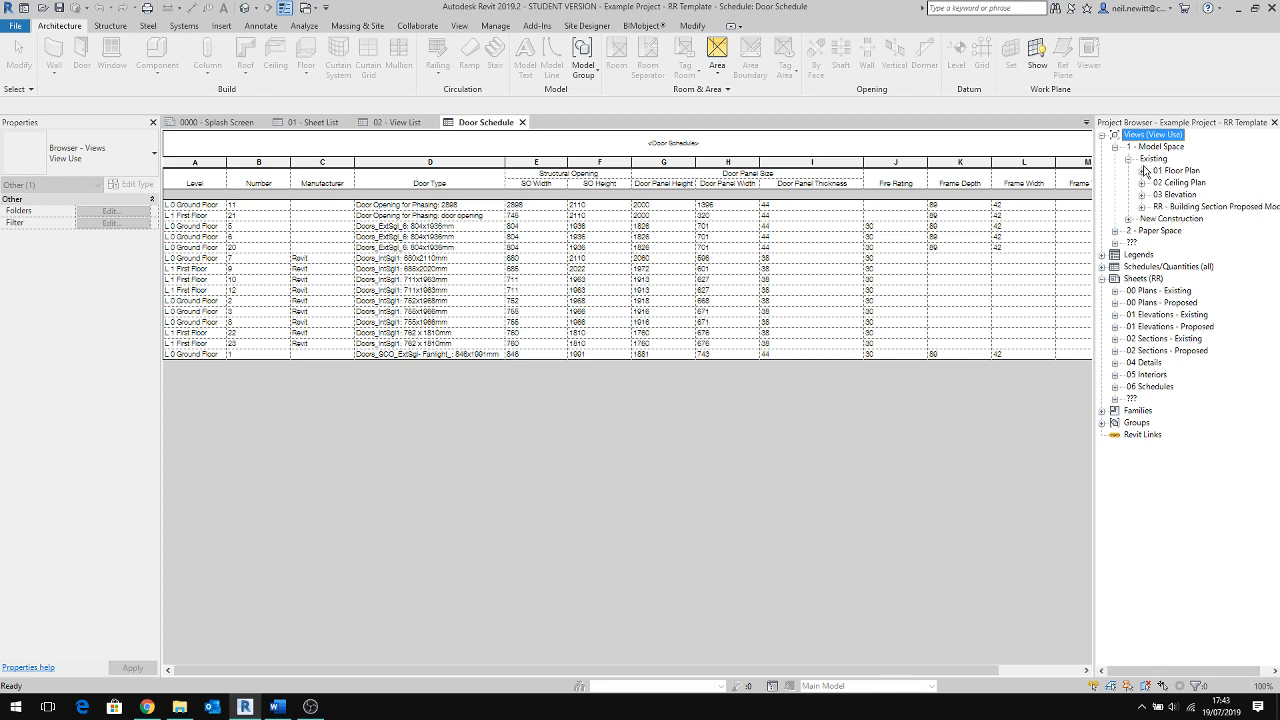
{"action": "double_click", "coordinate": [1172, 172]}
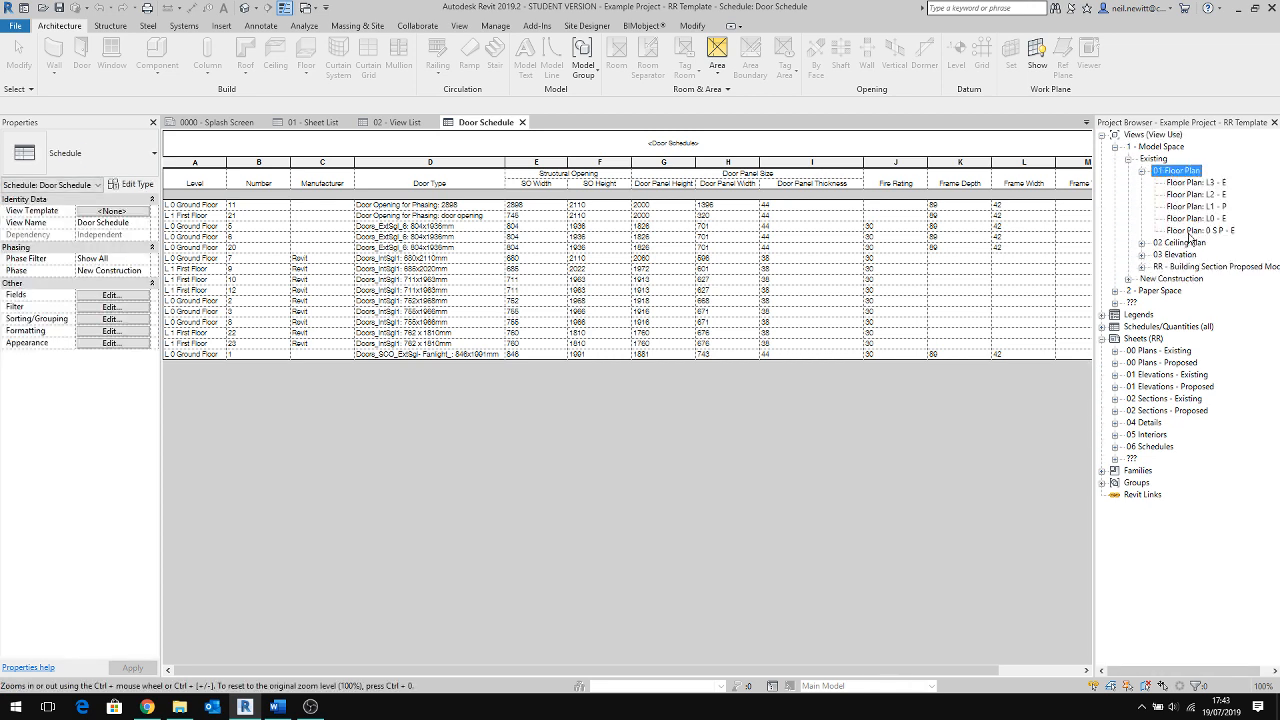
{"action": "left_click", "coordinate": [1188, 220]}
{"action": "double_click", "coordinate": [1188, 220]}
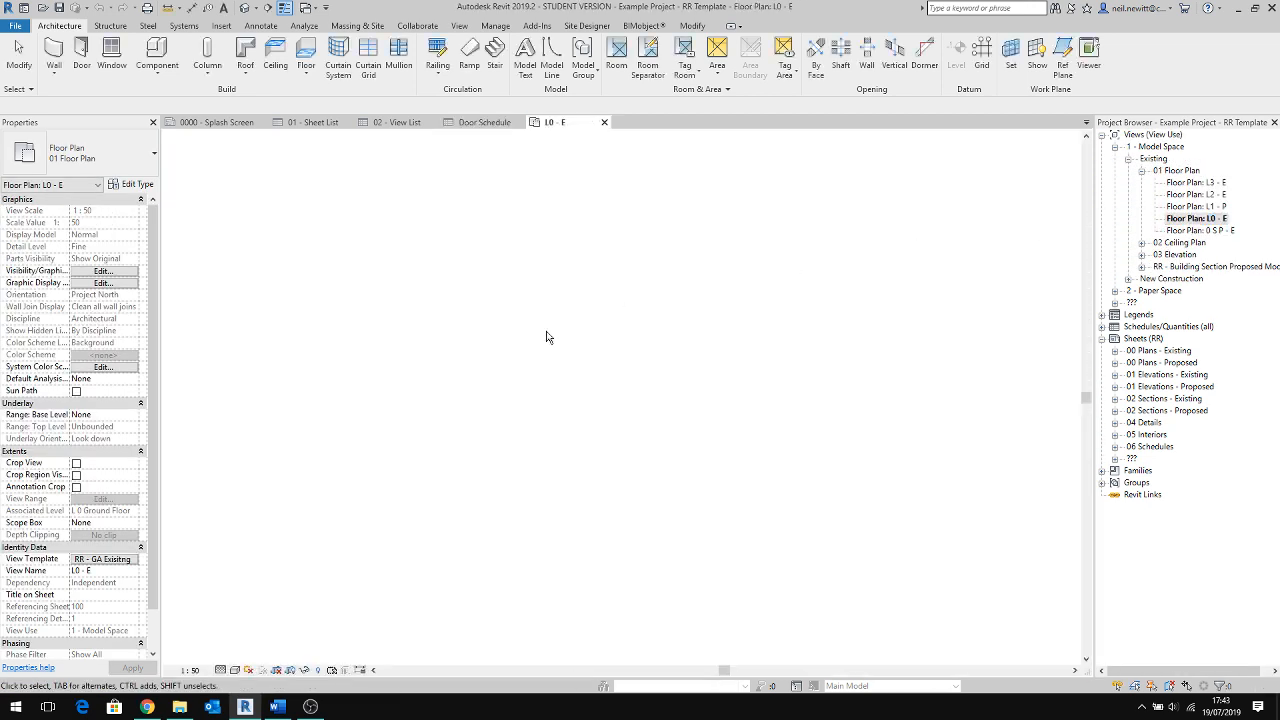
Step: Start an architectural wall and examine the available basic, curtain and stacked wall types, then leave the command without drawing
{"action": "left_click", "coordinate": [53, 72]}
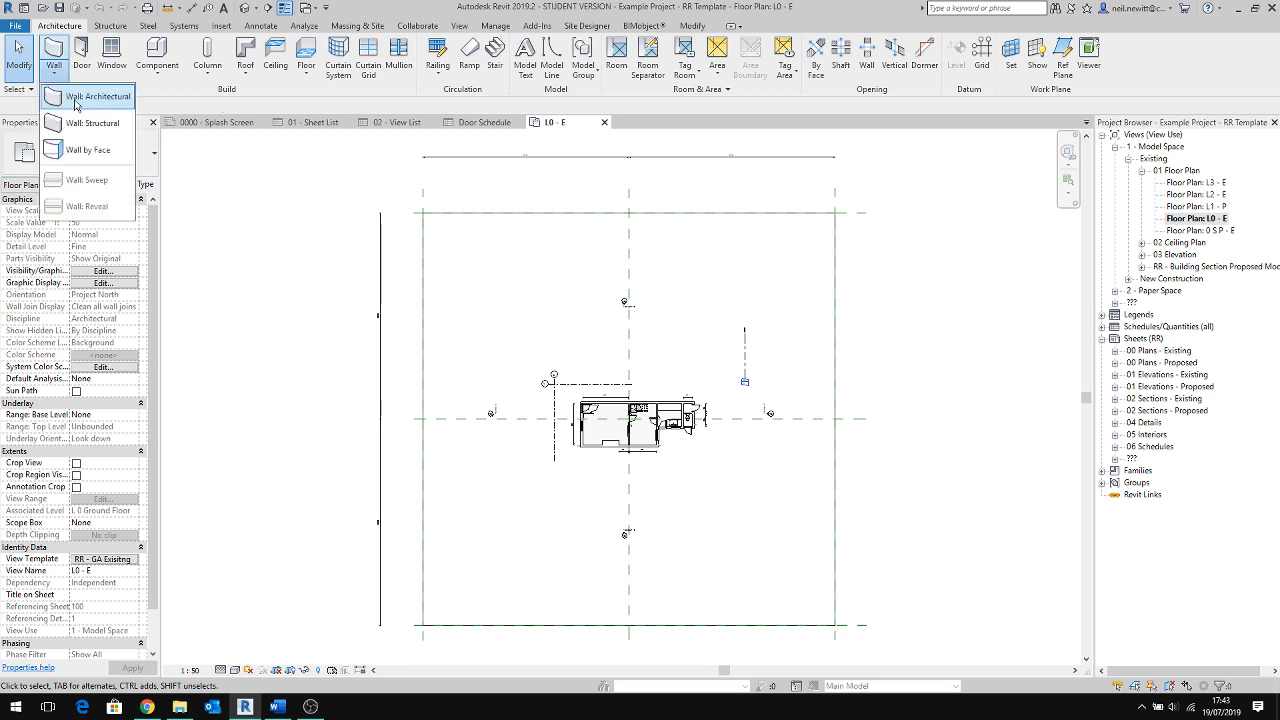
{"action": "left_click", "coordinate": [76, 102]}
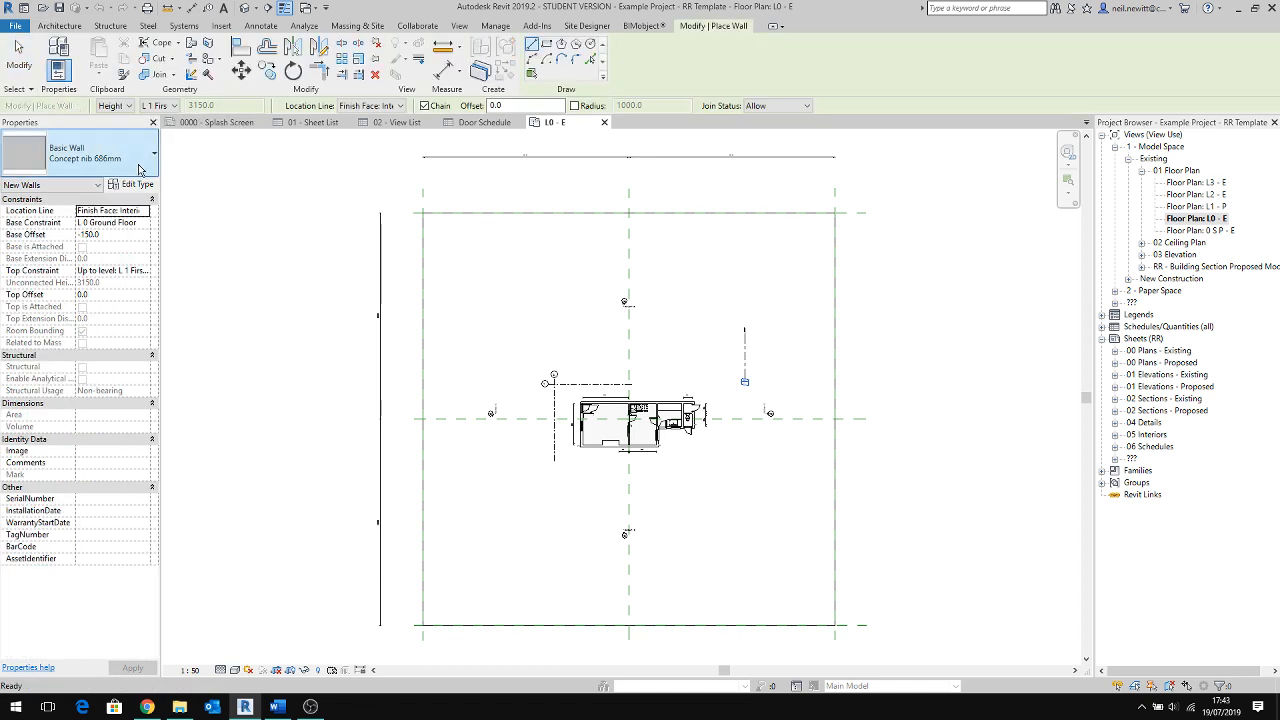
{"action": "left_click", "coordinate": [128, 160]}
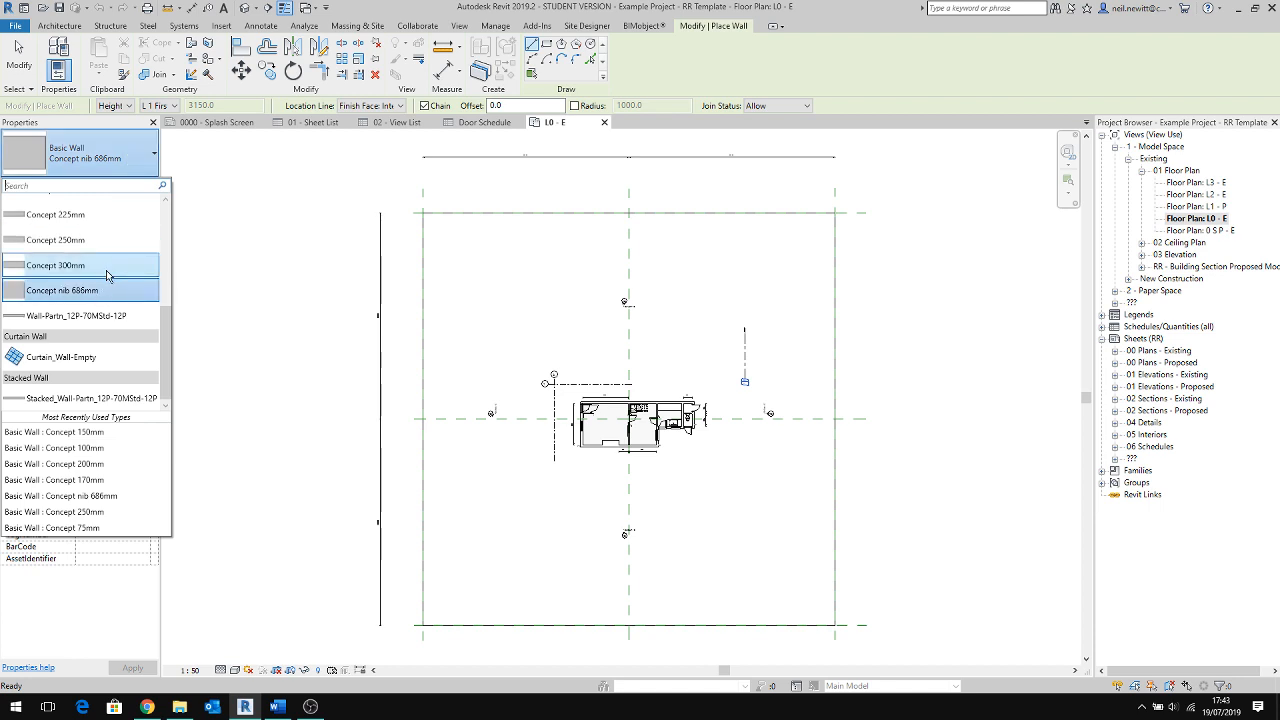
{"action": "scroll", "coordinate": [107, 276], "scroll_direction": "up", "scroll_amount": 2}
{"action": "scroll", "coordinate": [108, 268], "scroll_direction": "up", "scroll_amount": 4}
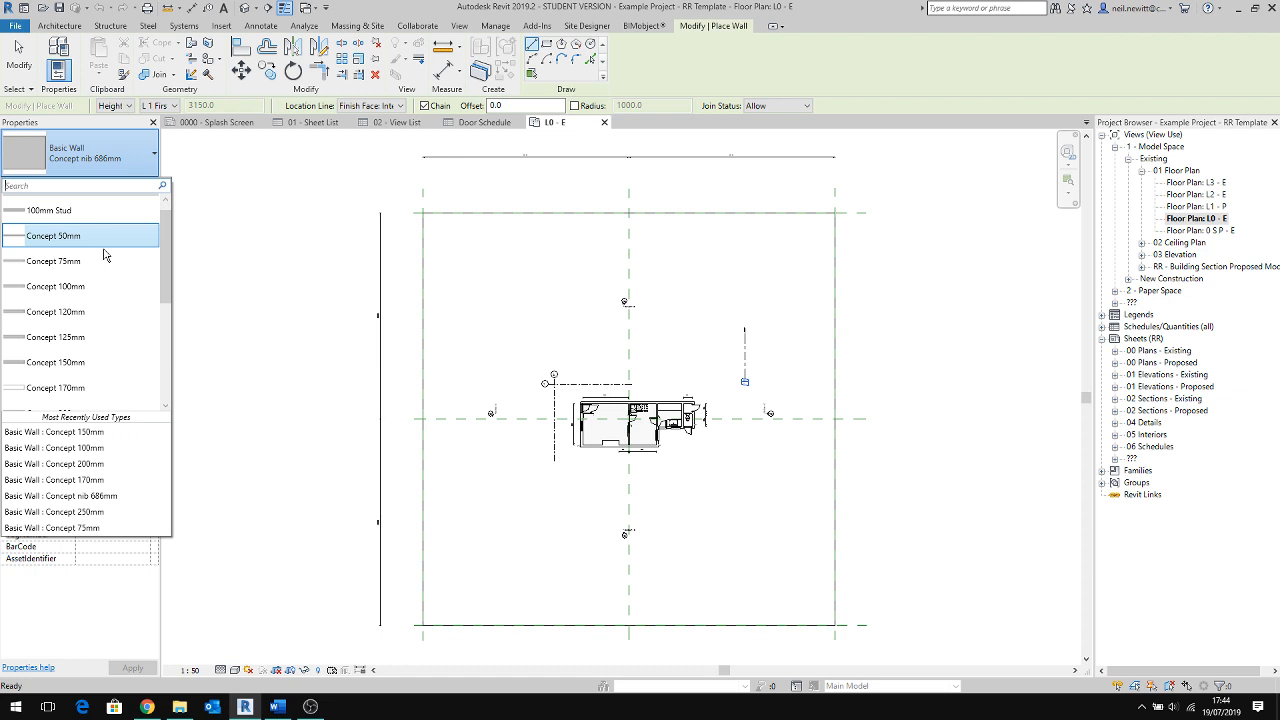
{"action": "left_click", "coordinate": [104, 258]}
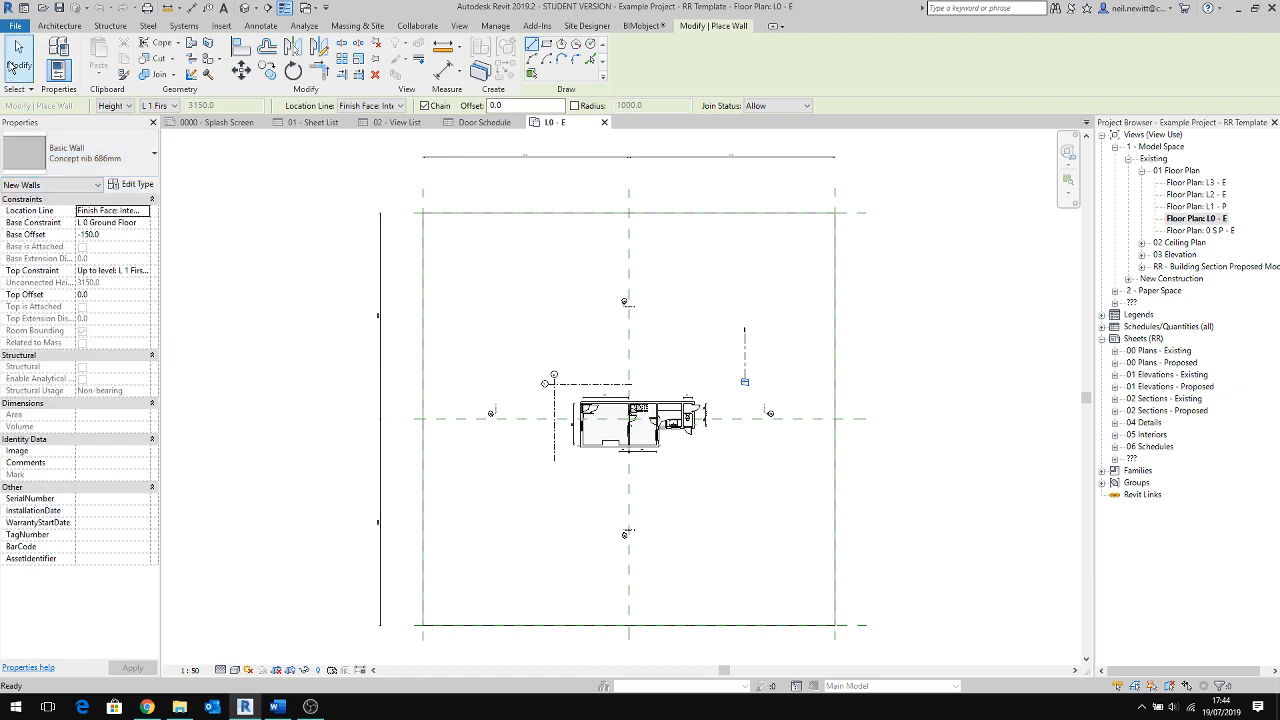
{"action": "key", "text": "Escape"}
Step: Check the loaded door types and window types through the Door and Window commands without placing any
{"action": "left_click", "coordinate": [82, 55]}
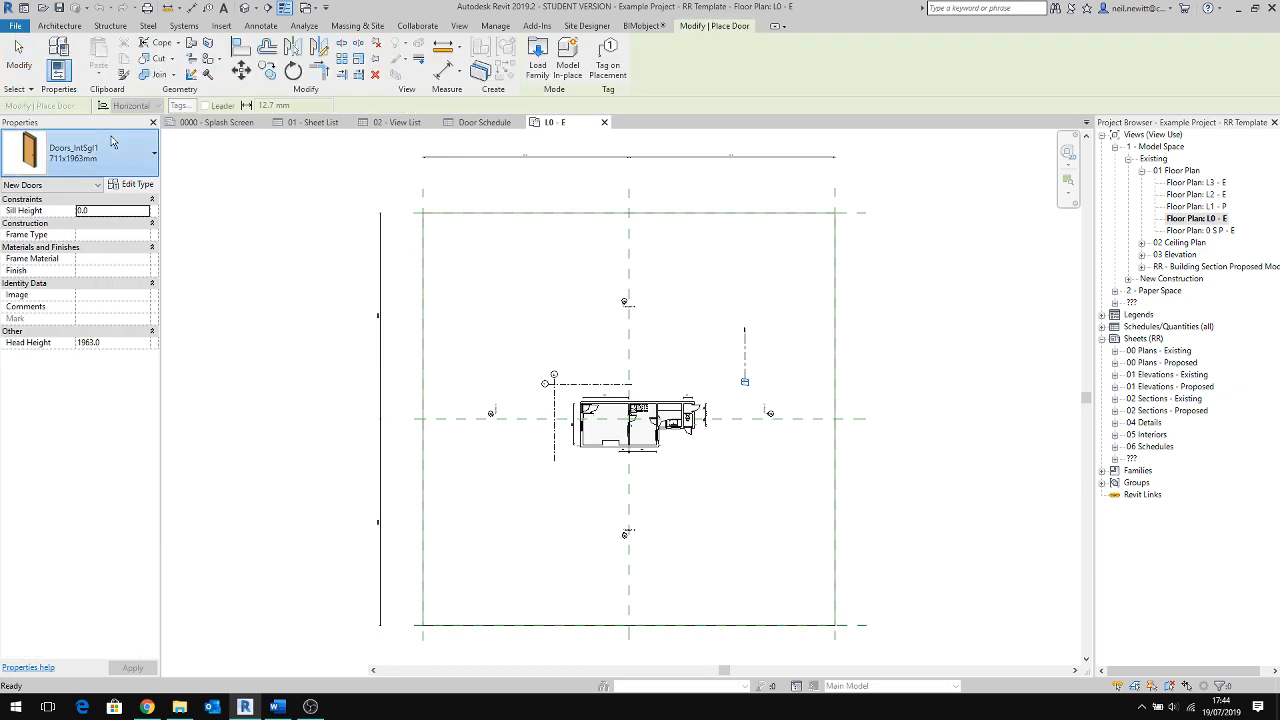
{"action": "left_click", "coordinate": [80, 152]}
{"action": "left_click", "coordinate": [19, 58]}
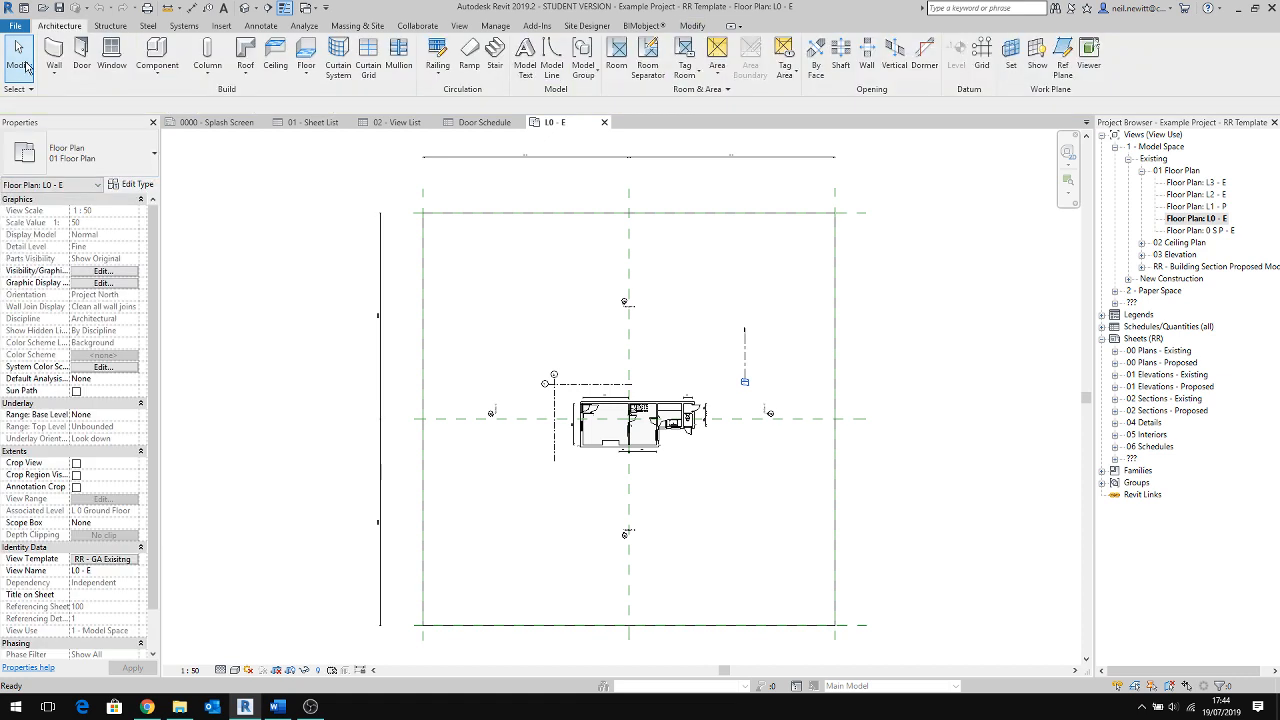
{"action": "left_click", "coordinate": [104, 70]}
{"action": "left_click", "coordinate": [92, 150]}
{"action": "left_click", "coordinate": [92, 150]}
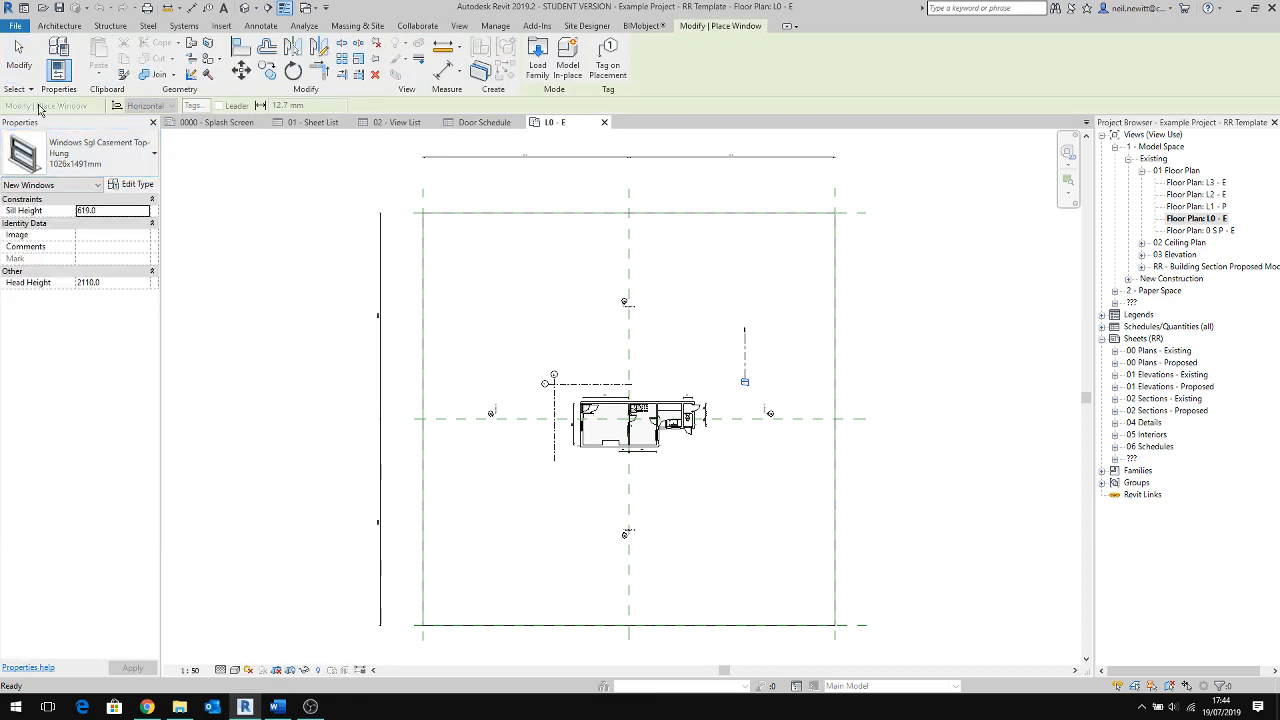
{"action": "left_click", "coordinate": [28, 66]}
Step: Look through the full list of loaded component families, from casework and roof accessories to furniture, lighting and plumbing, without placing one
{"action": "left_click", "coordinate": [128, 58]}
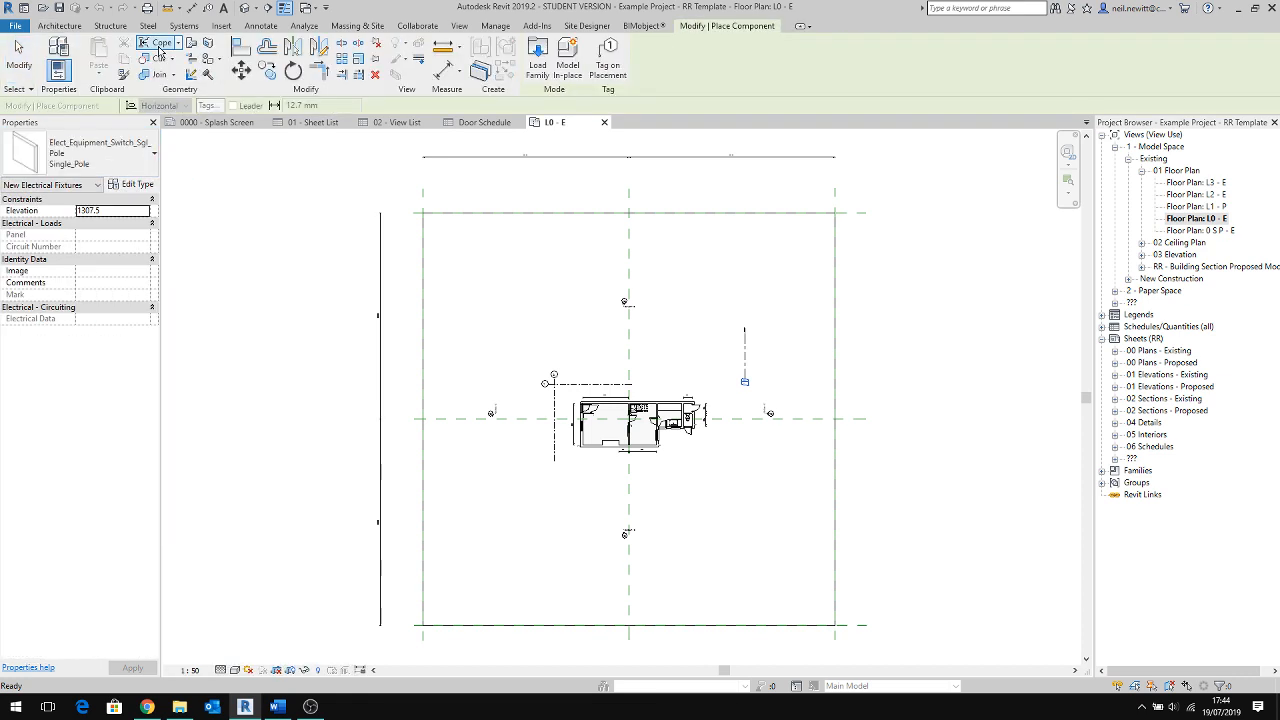
{"action": "left_click", "coordinate": [144, 160]}
{"action": "scroll", "coordinate": [137, 293], "scroll_direction": "up", "scroll_amount": 5}
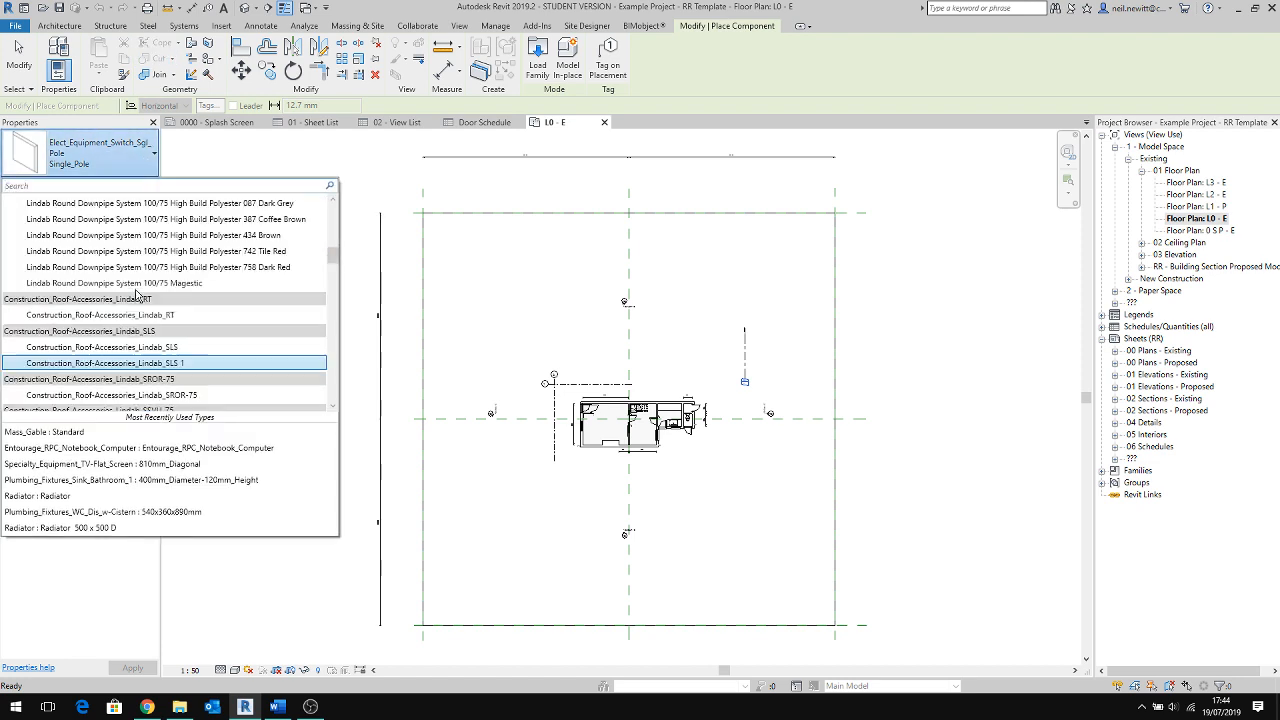
{"action": "scroll", "coordinate": [137, 293], "scroll_direction": "up", "scroll_amount": 6}
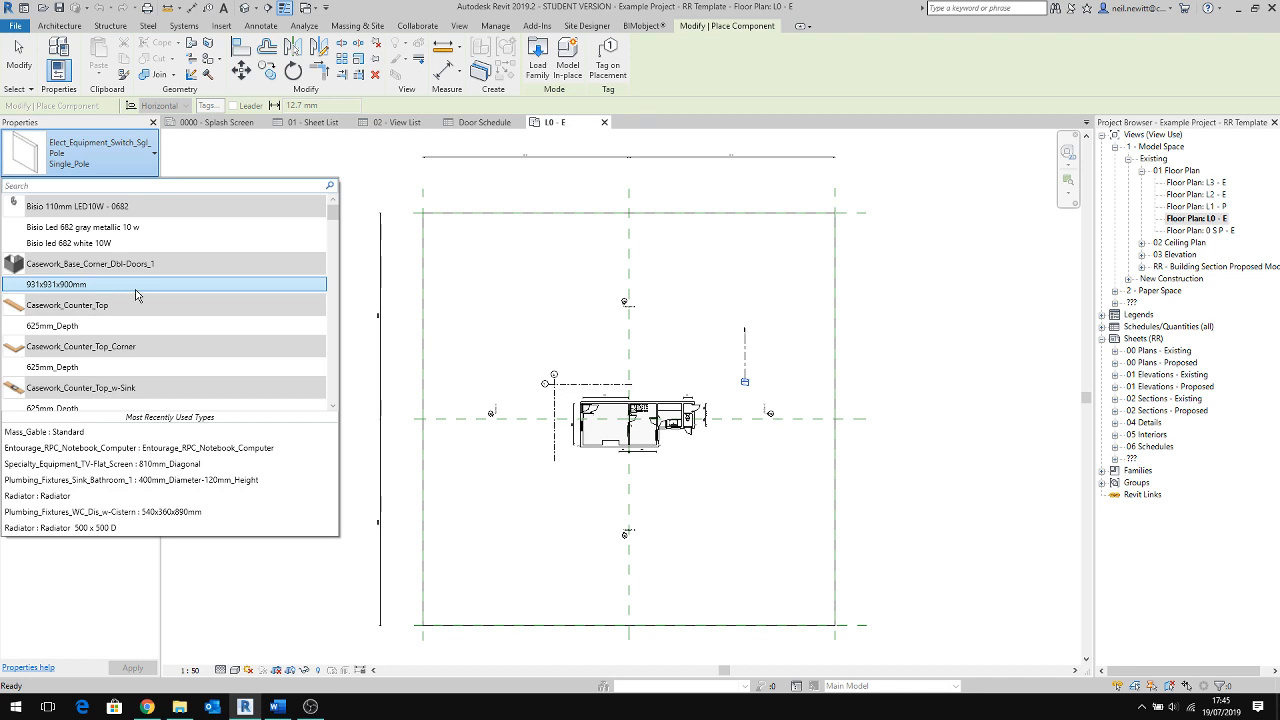
{"action": "scroll", "coordinate": [137, 294], "scroll_direction": "down", "scroll_amount": 1}
{"action": "scroll", "coordinate": [137, 297], "scroll_direction": "down", "scroll_amount": 12}
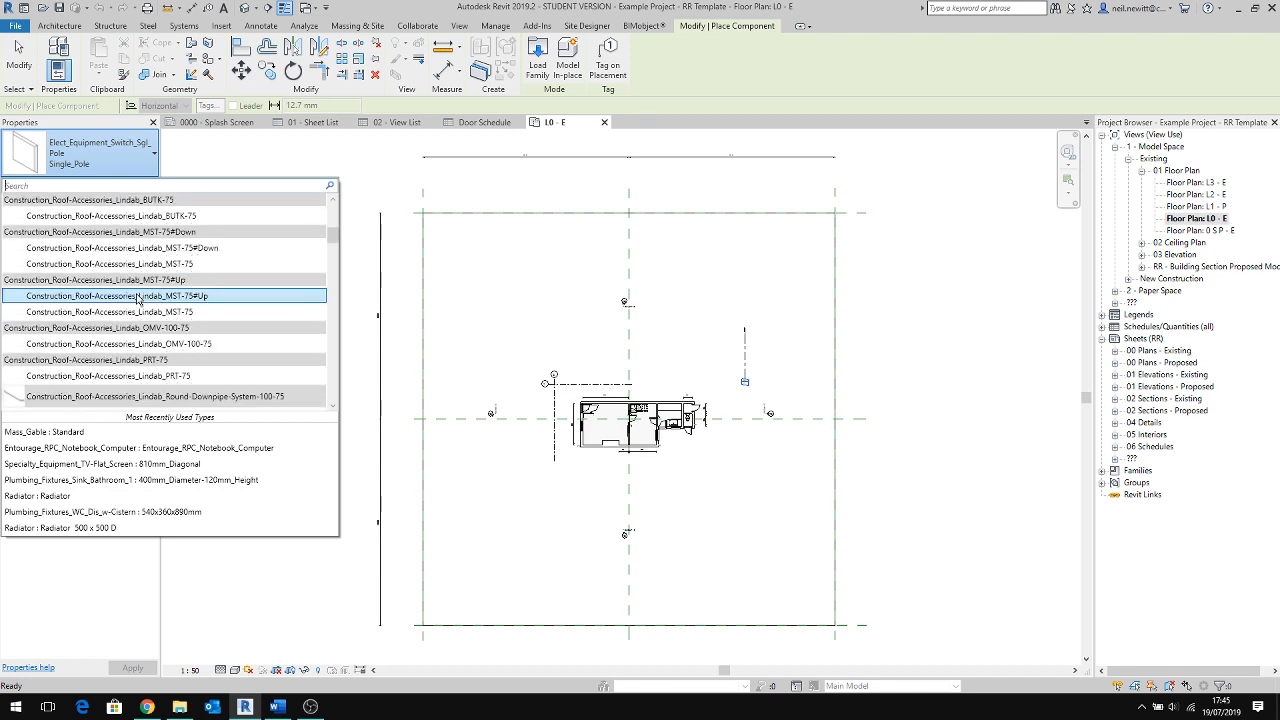
{"action": "scroll", "coordinate": [137, 297], "scroll_direction": "down", "scroll_amount": 10}
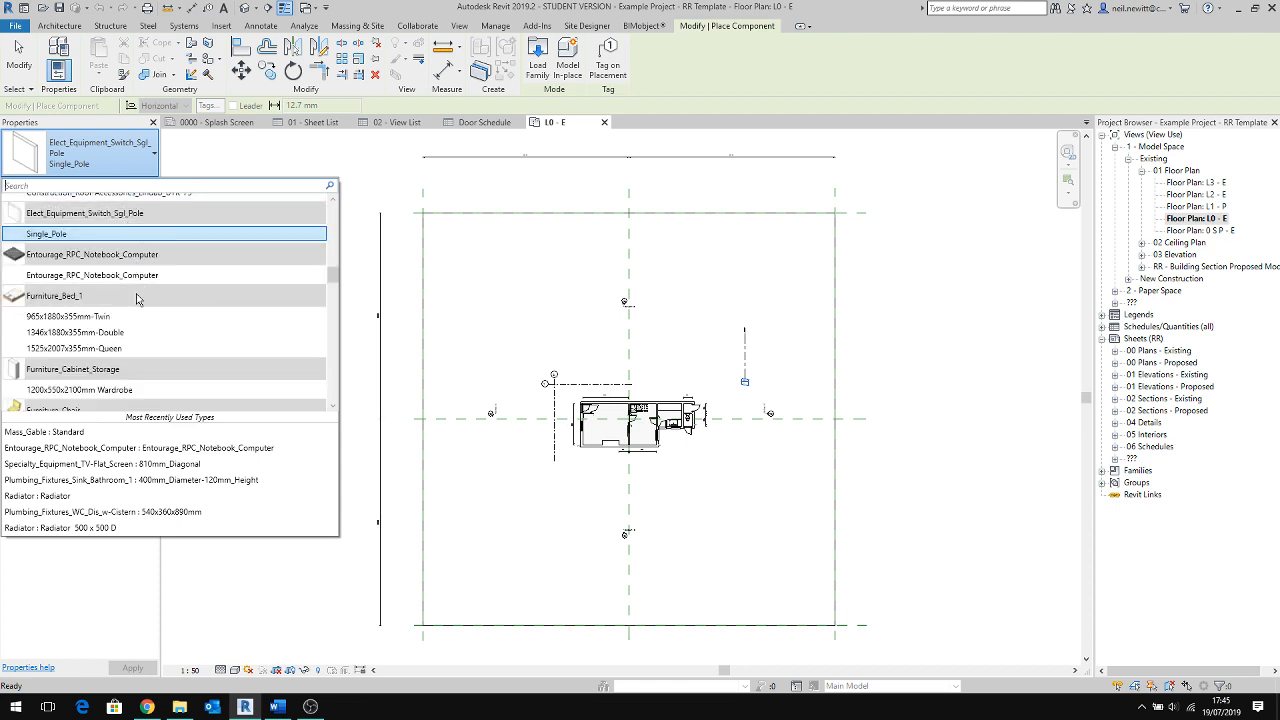
{"action": "scroll", "coordinate": [137, 298], "scroll_direction": "down", "scroll_amount": 10}
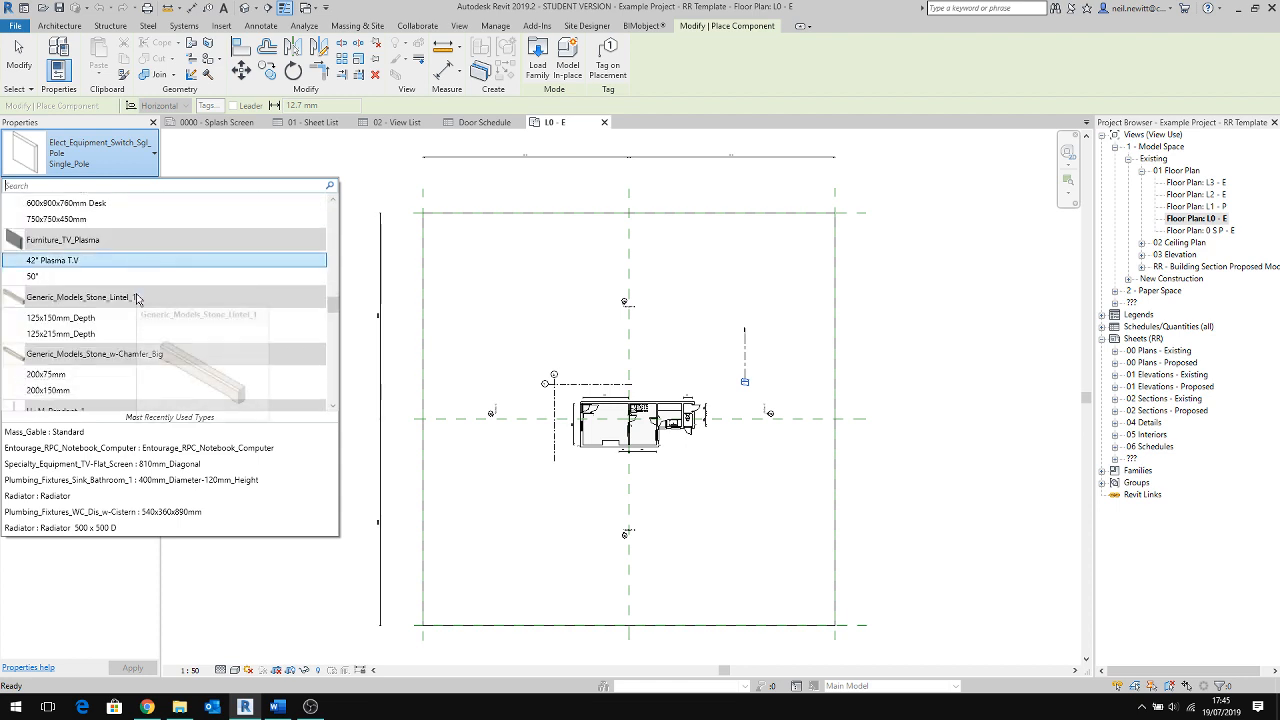
{"action": "scroll", "coordinate": [153, 266], "scroll_direction": "down", "scroll_amount": 10}
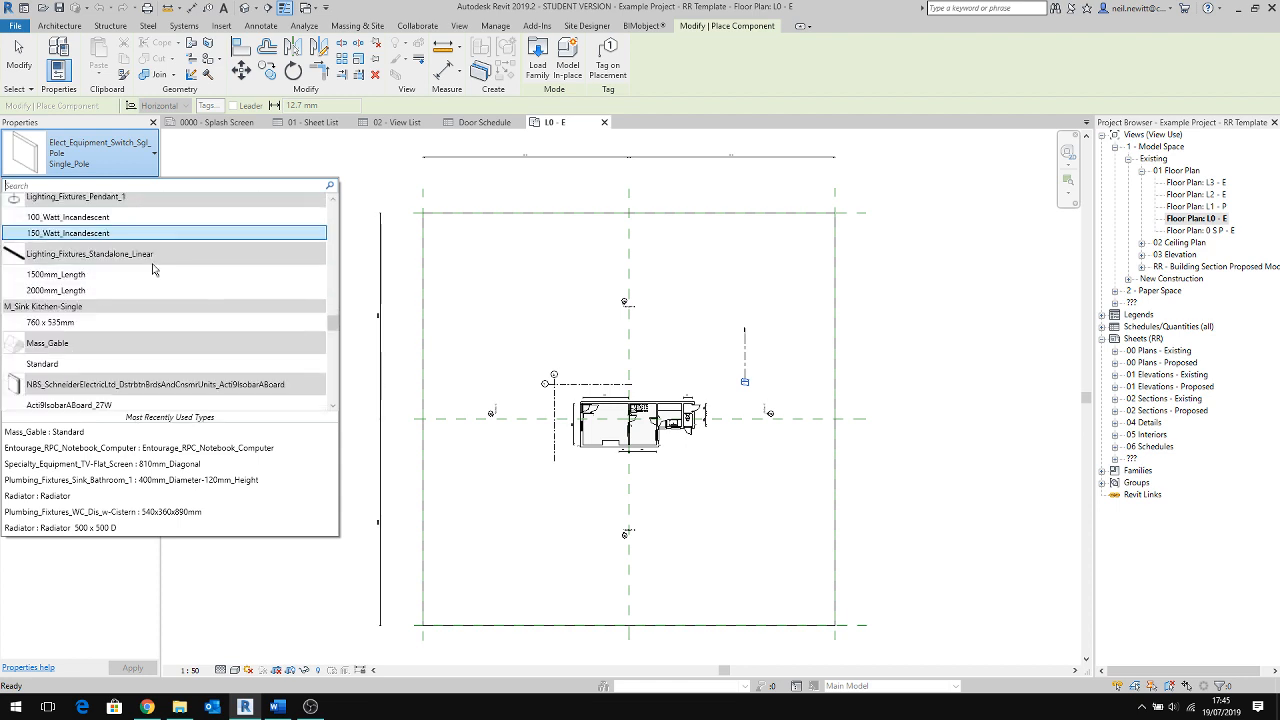
{"action": "scroll", "coordinate": [153, 268], "scroll_direction": "down", "scroll_amount": 10}
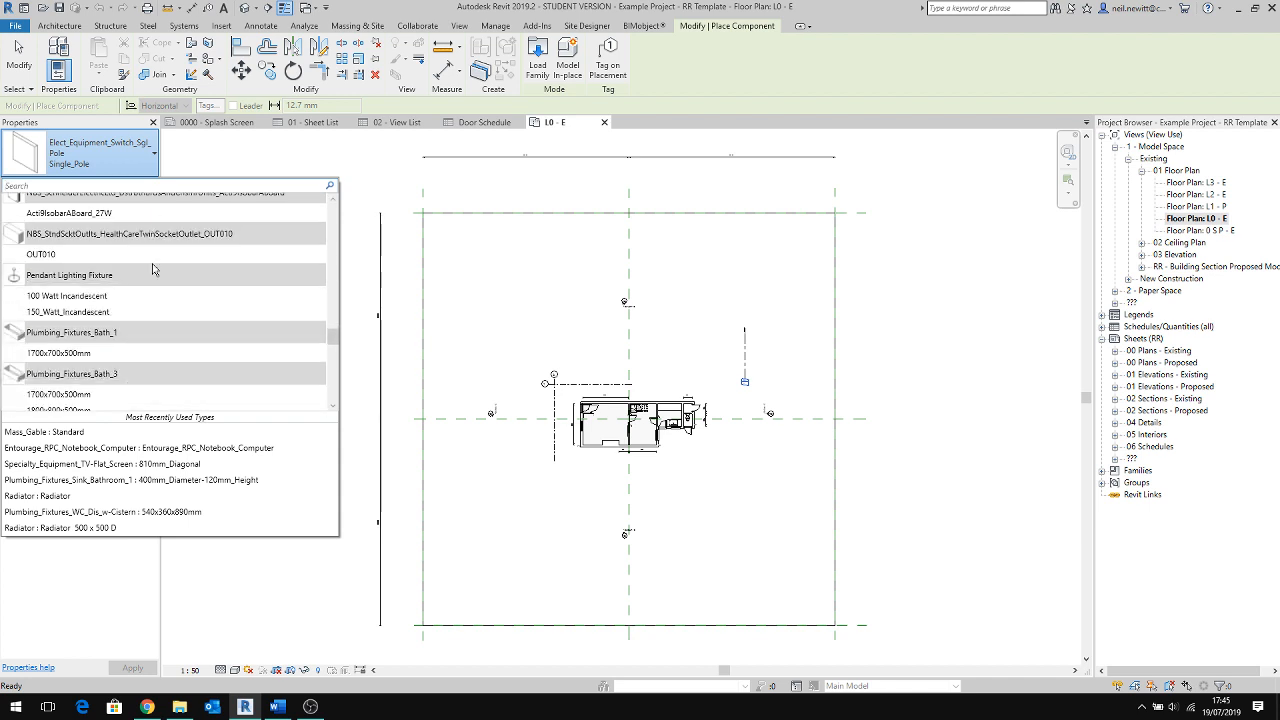
{"action": "scroll", "coordinate": [153, 268], "scroll_direction": "down", "scroll_amount": 10}
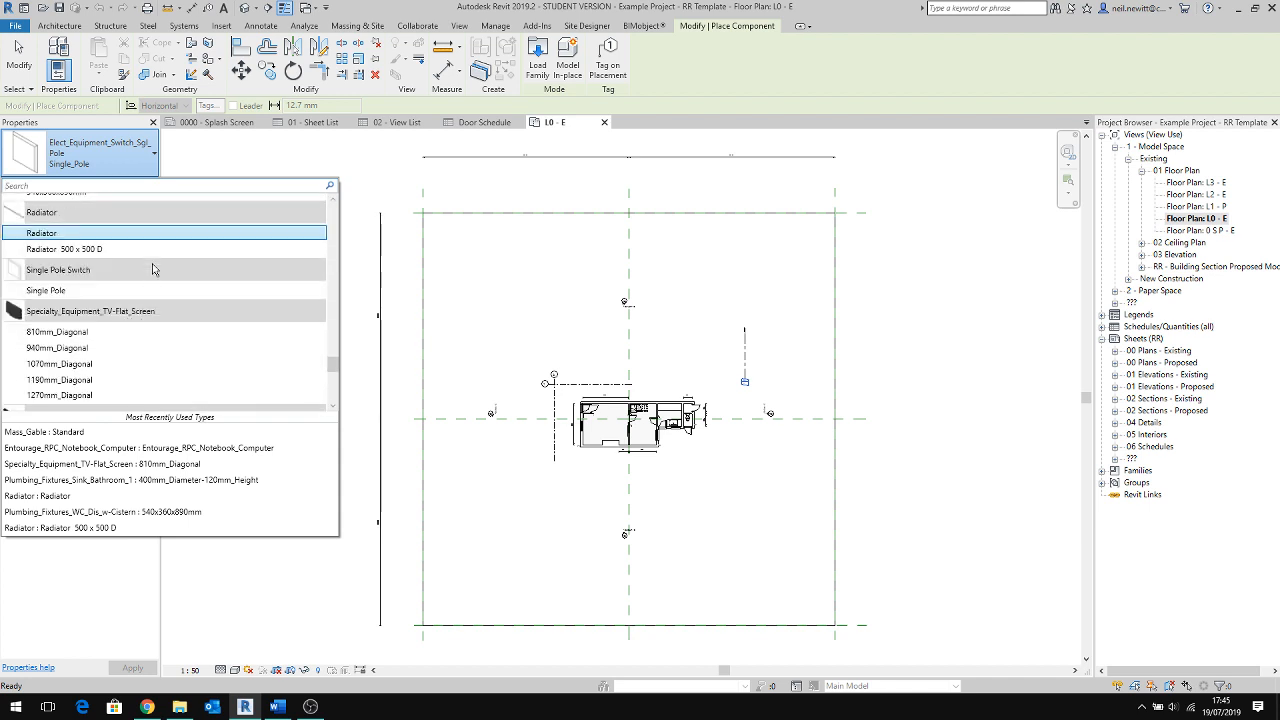
{"action": "scroll", "coordinate": [153, 268], "scroll_direction": "down", "scroll_amount": 10}
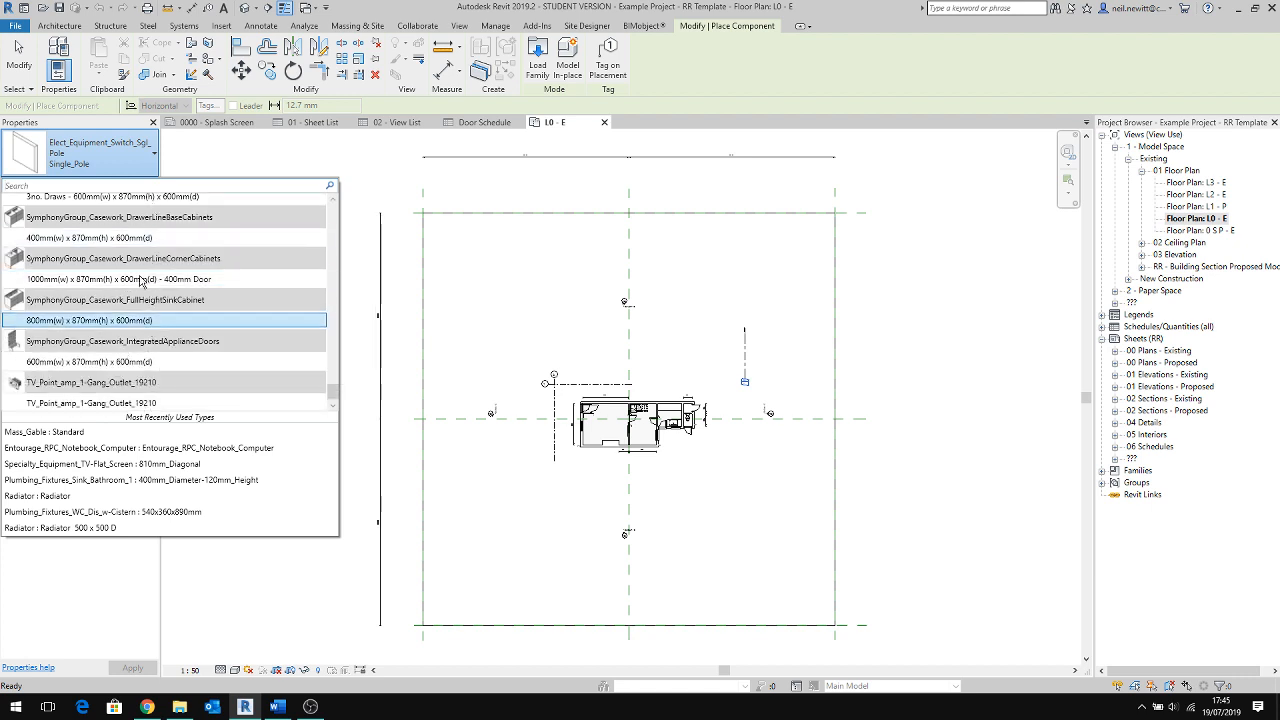
{"action": "left_click", "coordinate": [127, 168]}
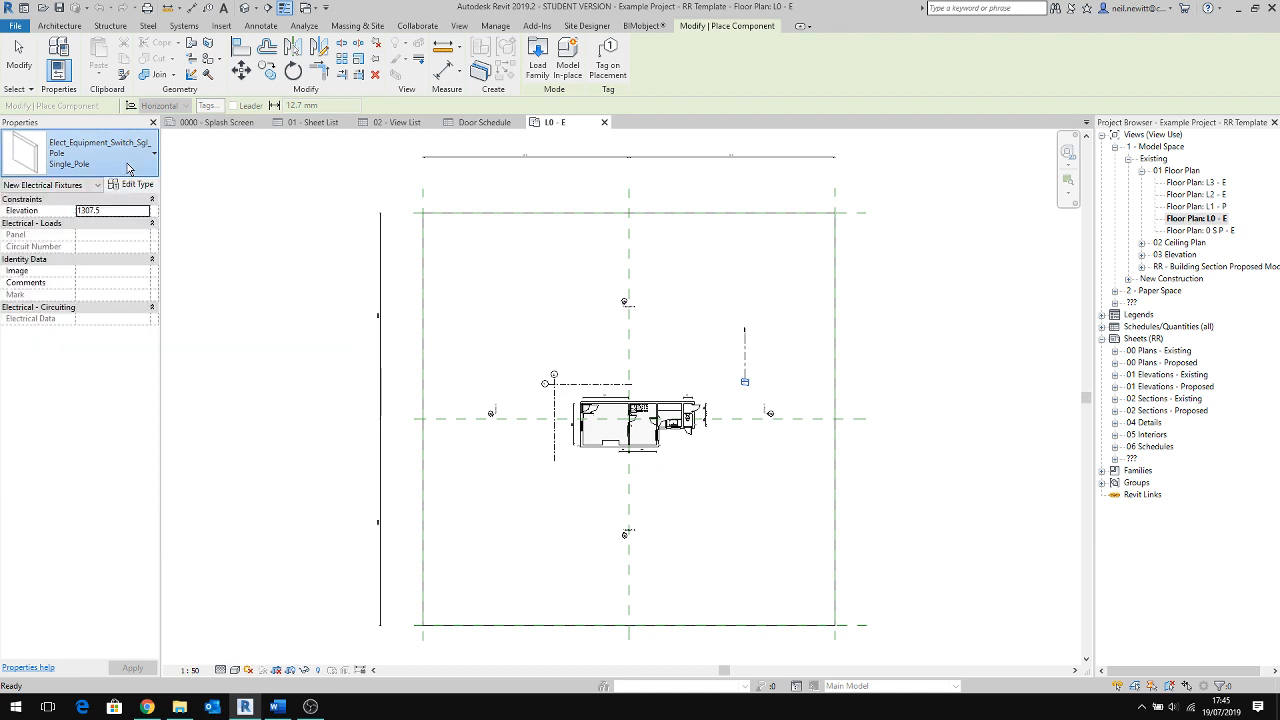
{"action": "left_click", "coordinate": [20, 62]}
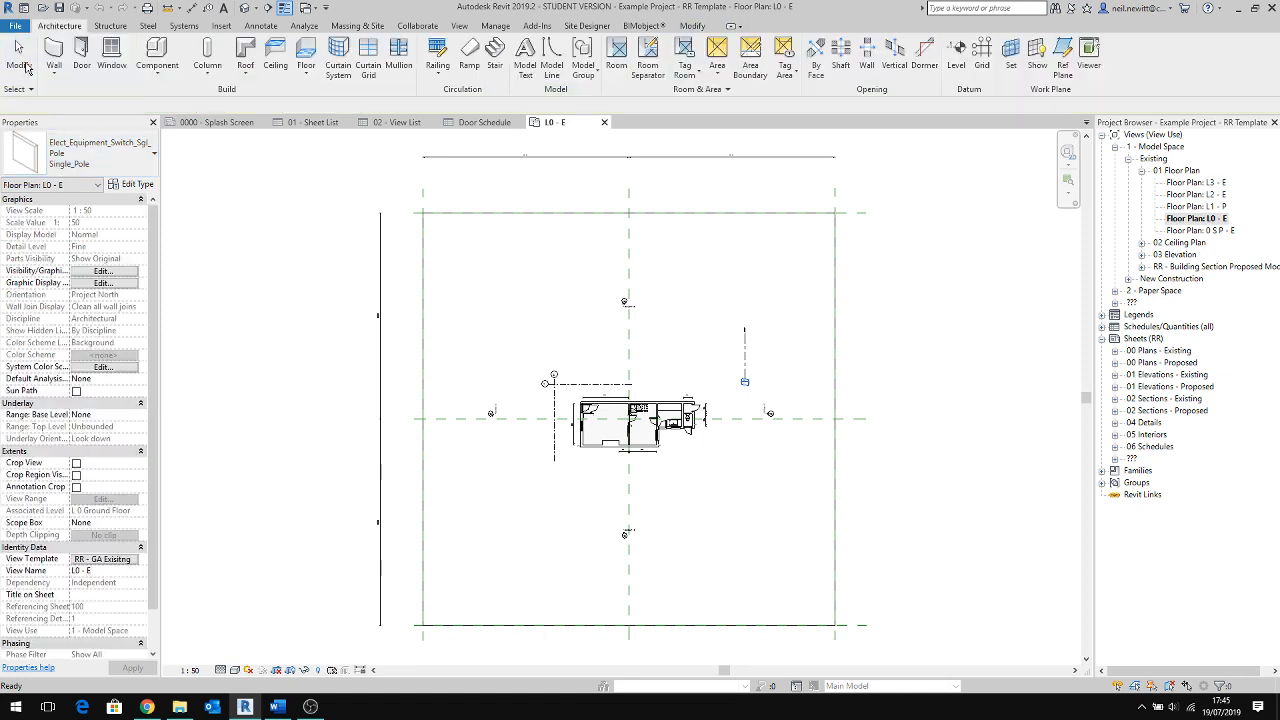
Step: View the available Roof and Floor creation options, and dismiss the desktop notification
{"action": "left_click", "coordinate": [240, 82]}
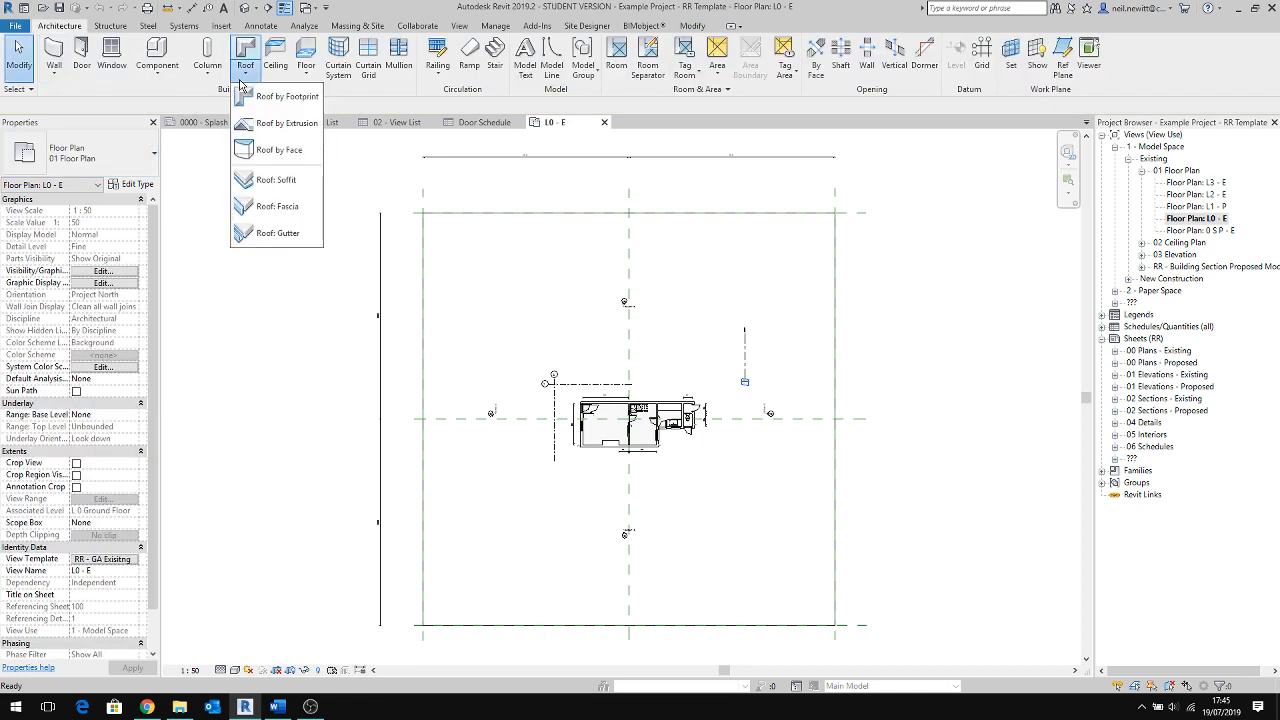
{"action": "left_click", "coordinate": [305, 72]}
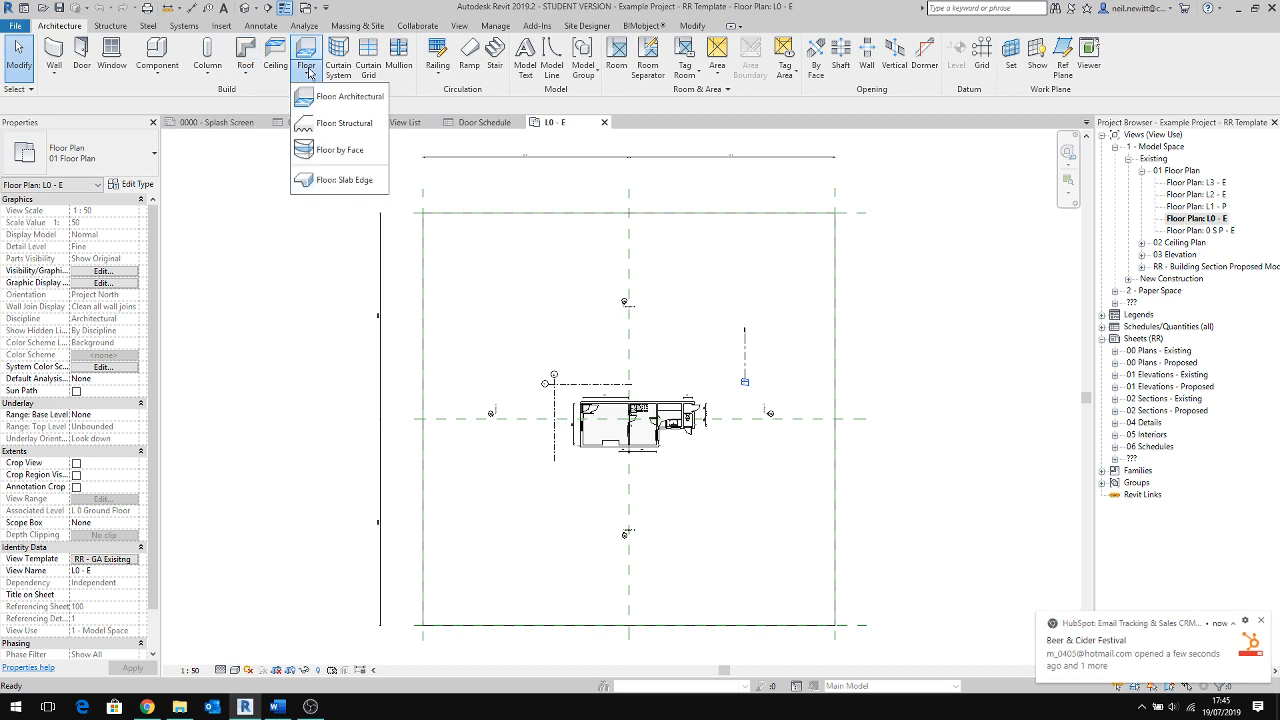
{"action": "left_click", "coordinate": [1262, 621]}
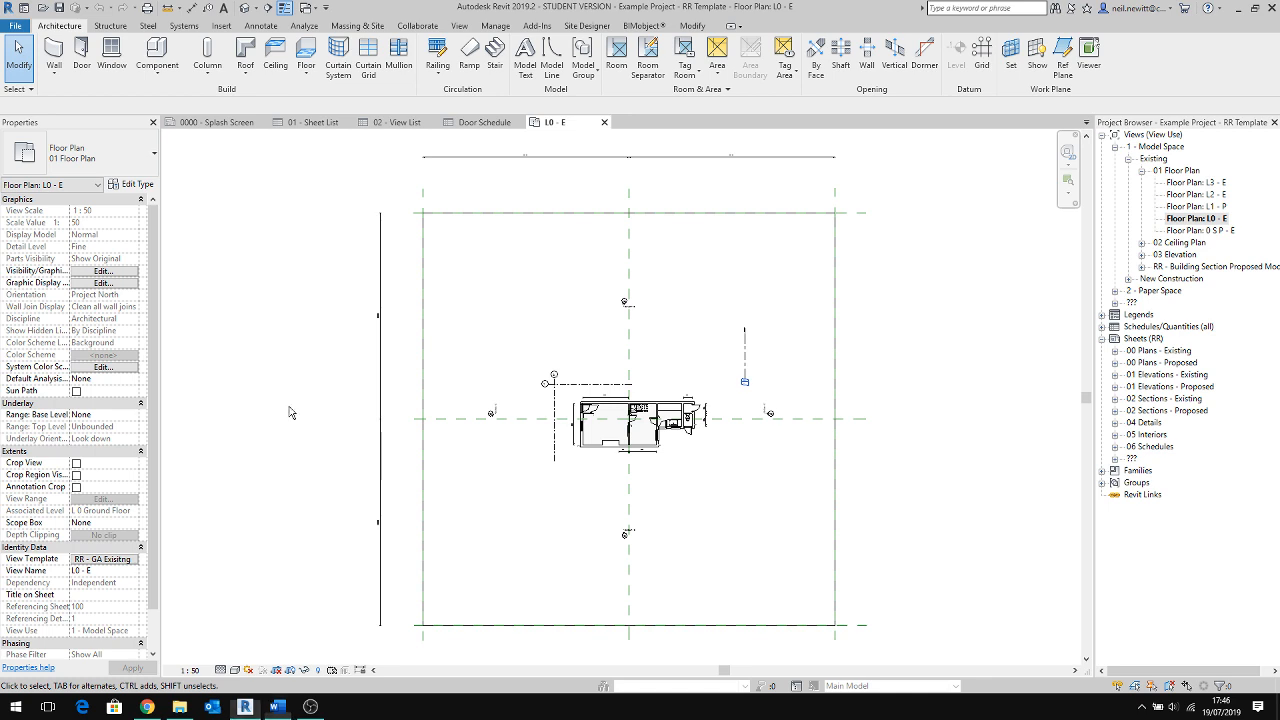
Step: Examine the list of RR view templates in the View Templates manager, then close it without changing anything
{"action": "left_click", "coordinate": [461, 27]}
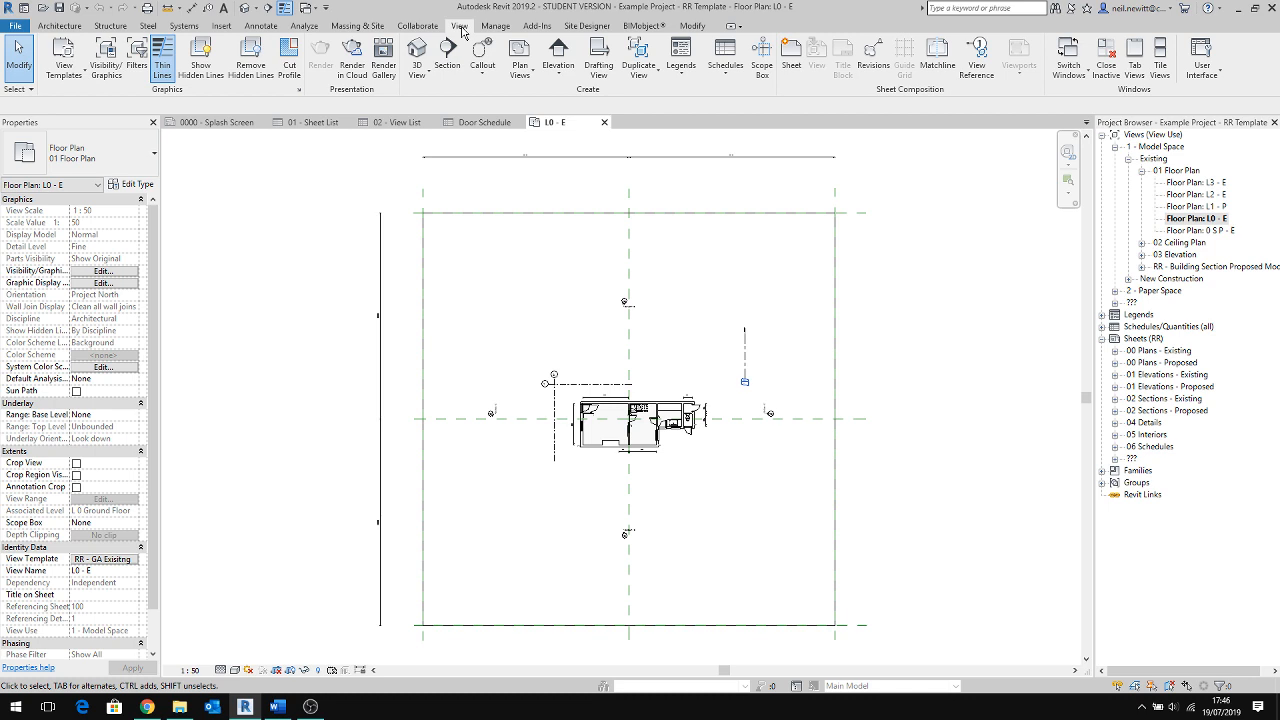
{"action": "left_click", "coordinate": [64, 68]}
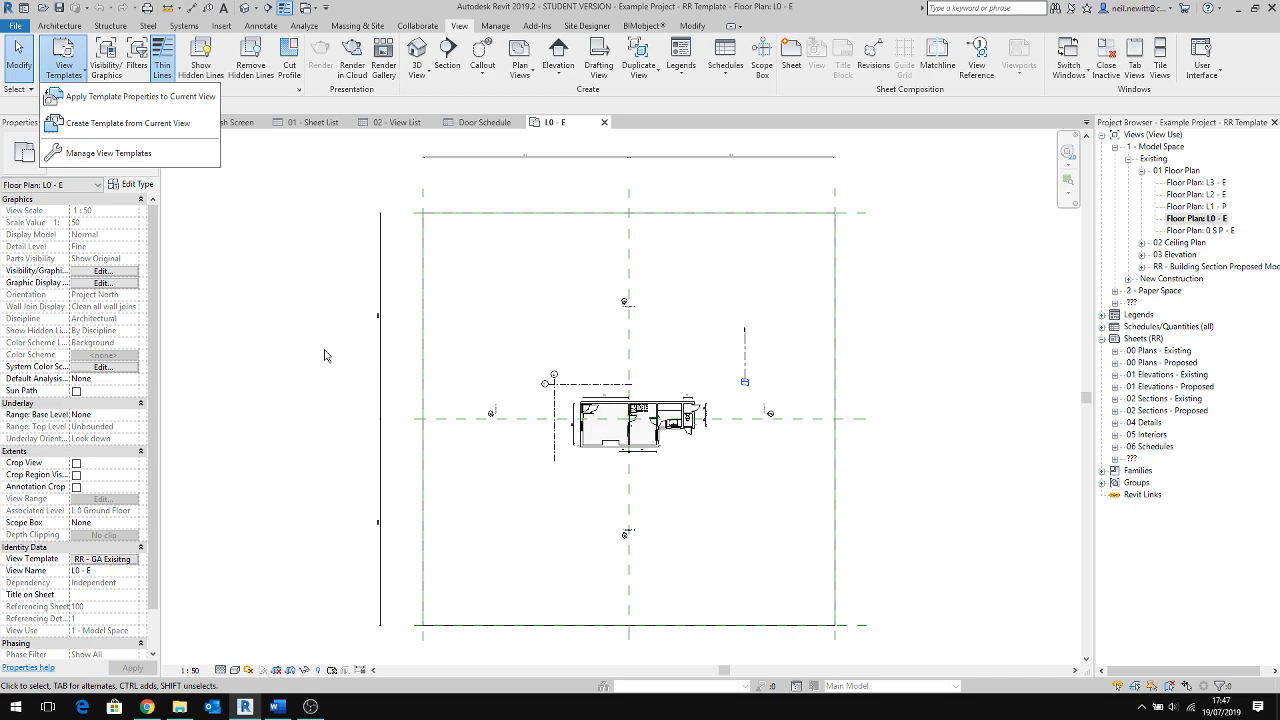
{"action": "left_click", "coordinate": [131, 157]}
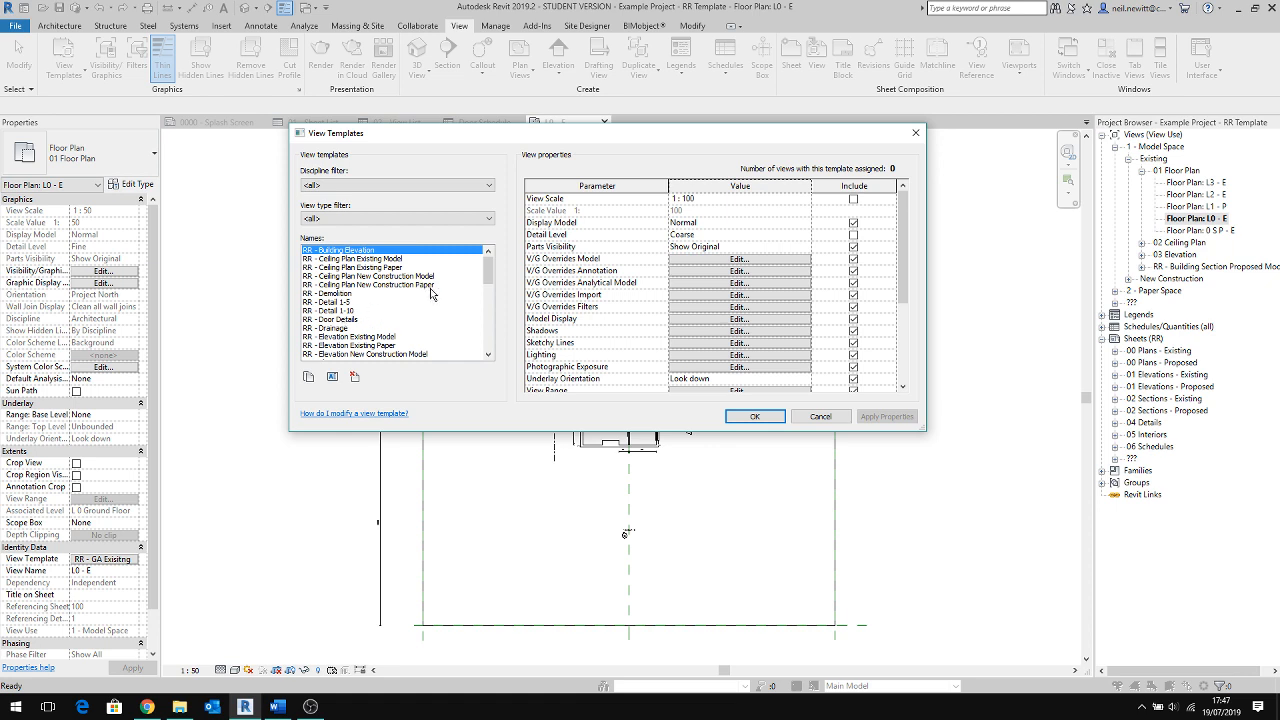
{"action": "scroll", "coordinate": [437, 310], "scroll_direction": "down", "scroll_amount": 1}
{"action": "scroll", "coordinate": [437, 310], "scroll_direction": "down", "scroll_amount": 5}
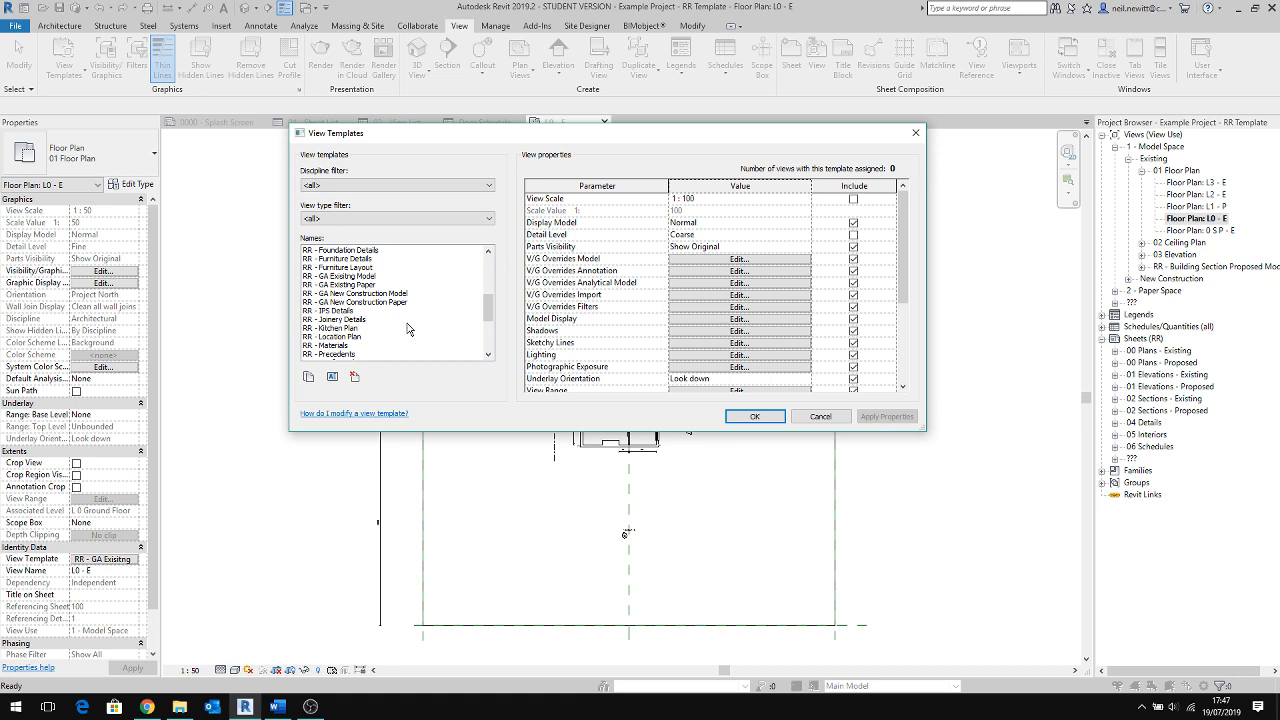
{"action": "scroll", "coordinate": [407, 329], "scroll_direction": "up", "scroll_amount": 1}
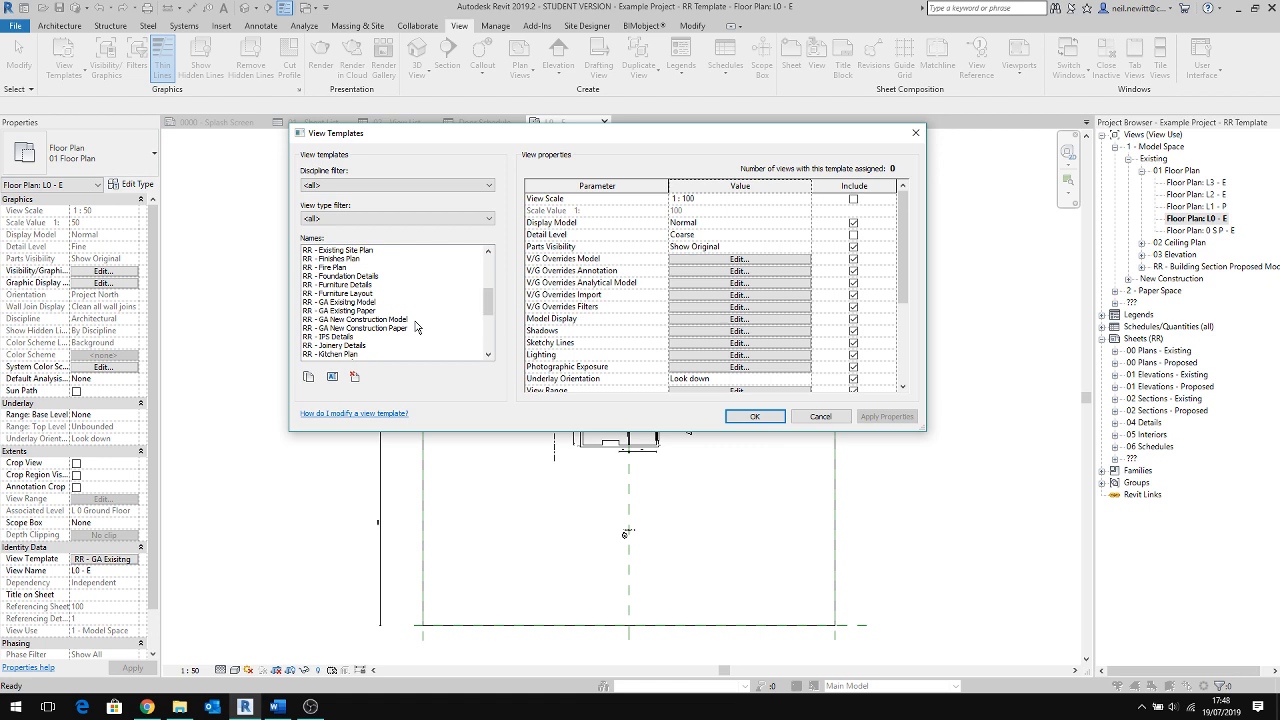
{"action": "scroll", "coordinate": [420, 300], "scroll_direction": "down", "scroll_amount": 5}
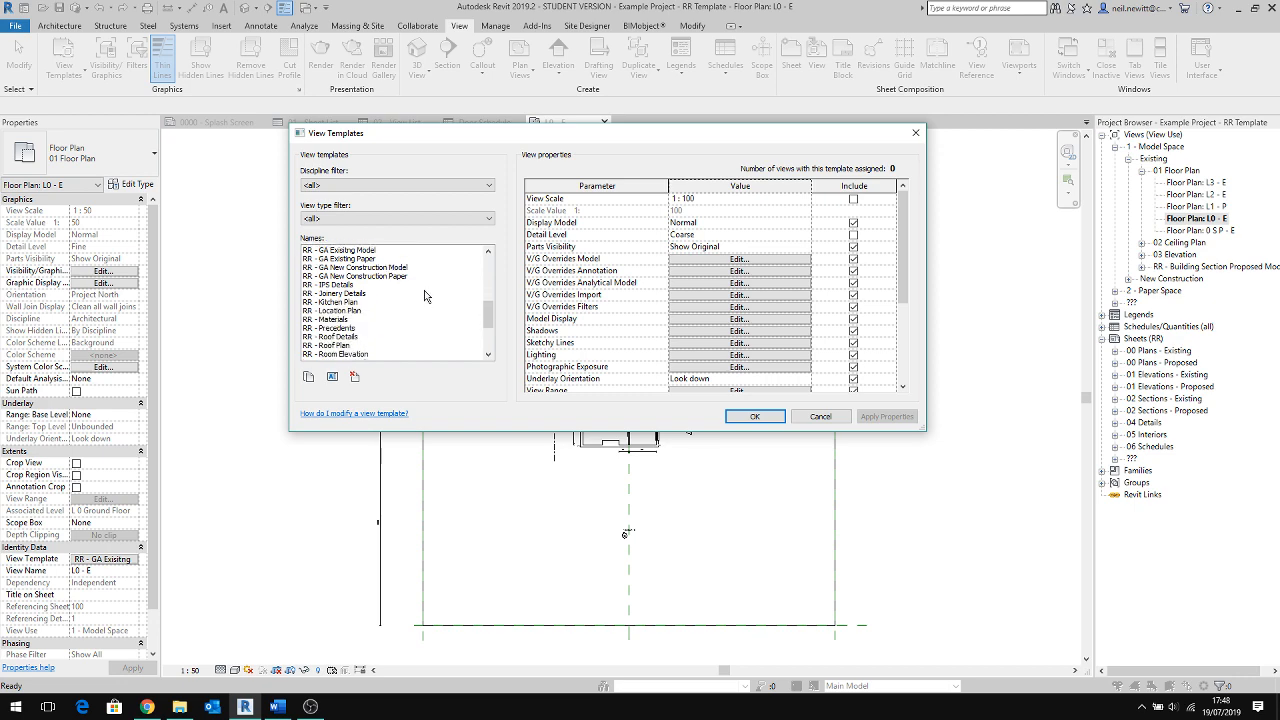
{"action": "scroll", "coordinate": [424, 298], "scroll_direction": "up", "scroll_amount": 5}
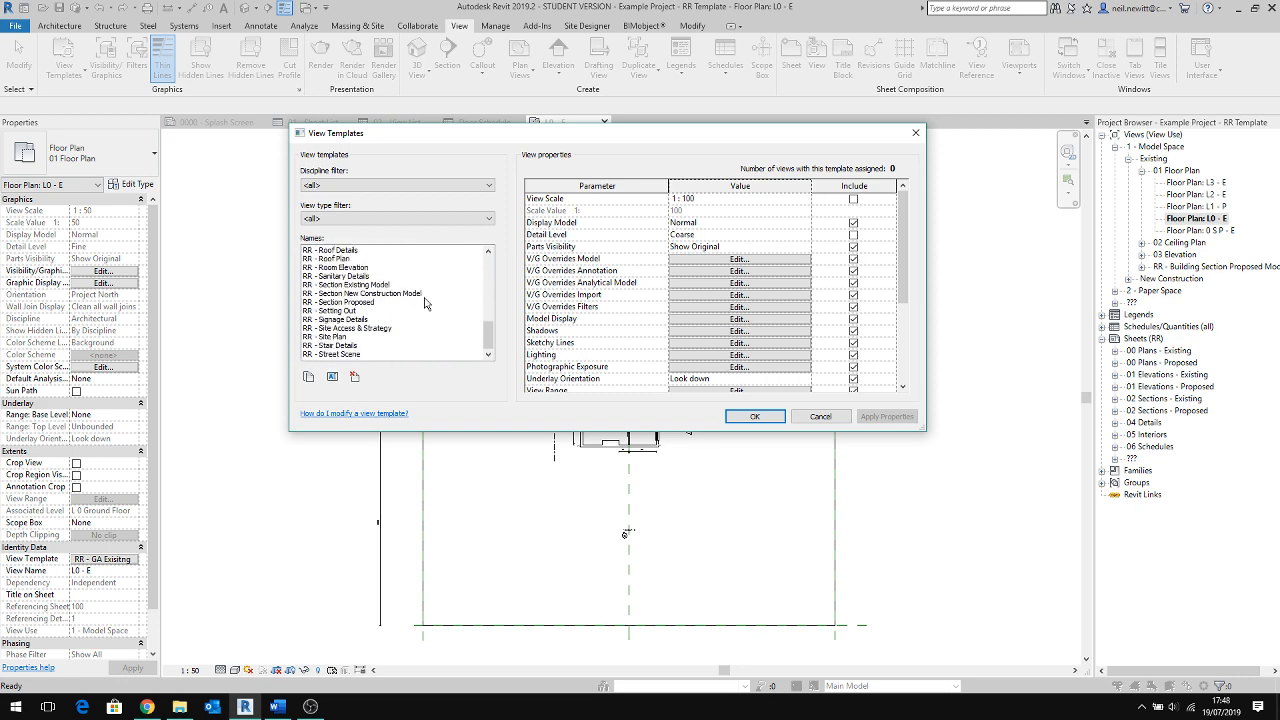
{"action": "scroll", "coordinate": [425, 298], "scroll_direction": "up", "scroll_amount": 6}
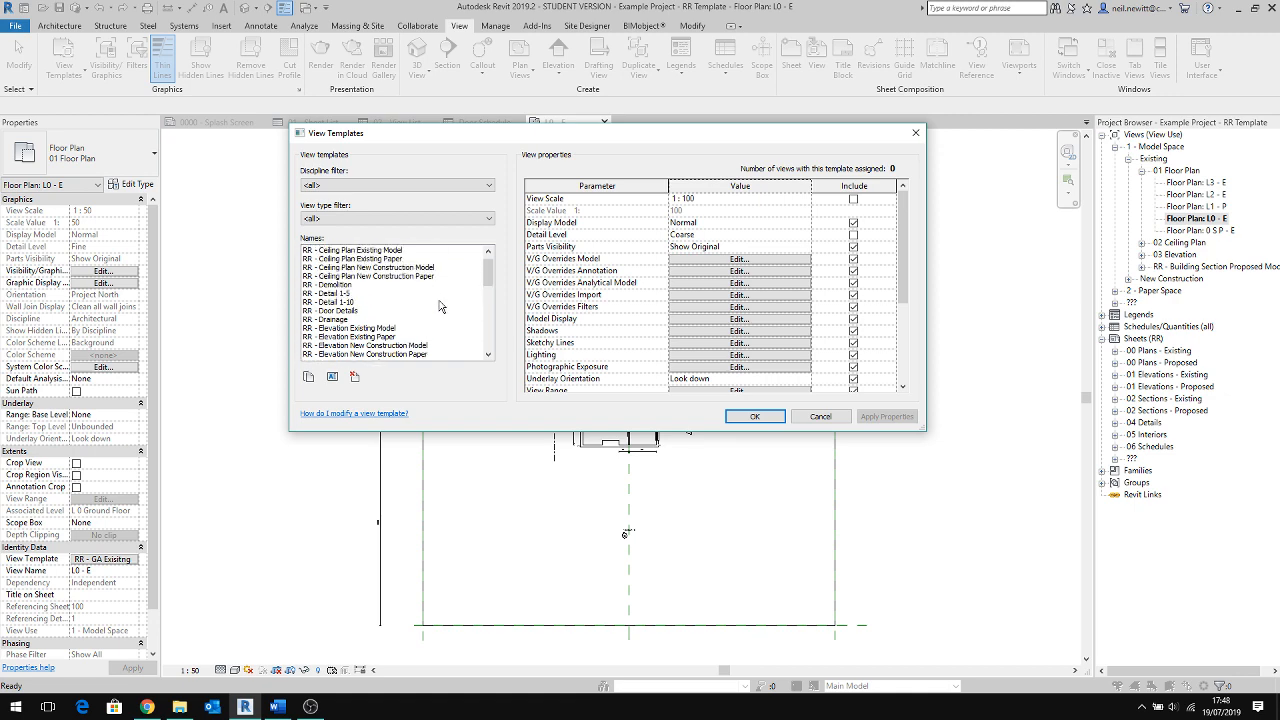
{"action": "scroll", "coordinate": [440, 306], "scroll_direction": "up", "scroll_amount": 2}
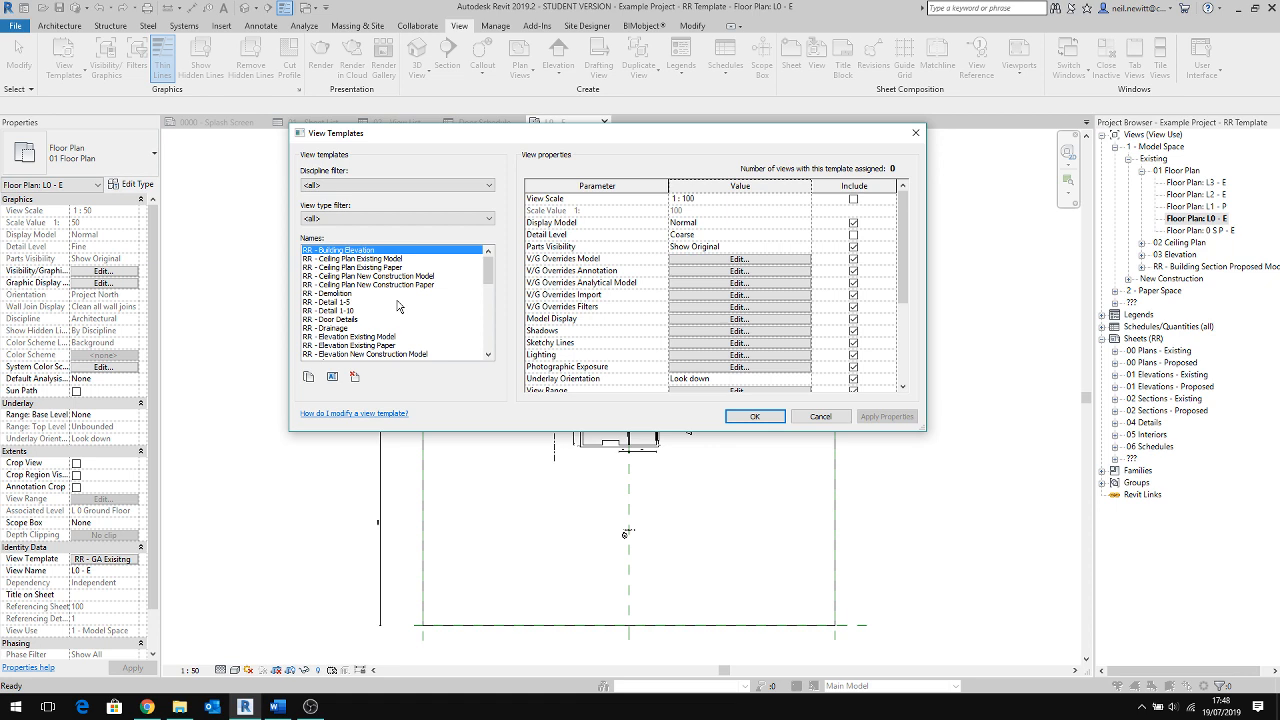
{"action": "left_click", "coordinate": [818, 416]}
Step: Collapse all branches of the Project Browser and clear the selection
{"action": "right_click", "coordinate": [1146, 135]}
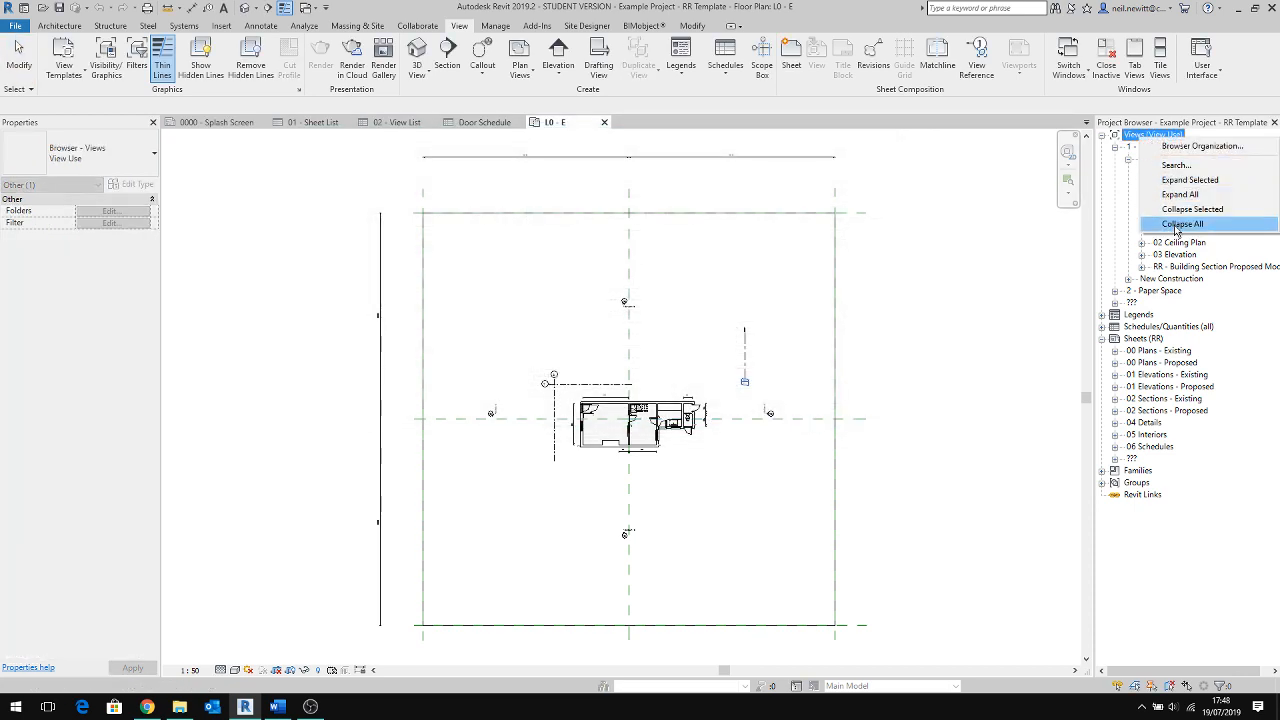
{"action": "left_click", "coordinate": [1180, 224]}
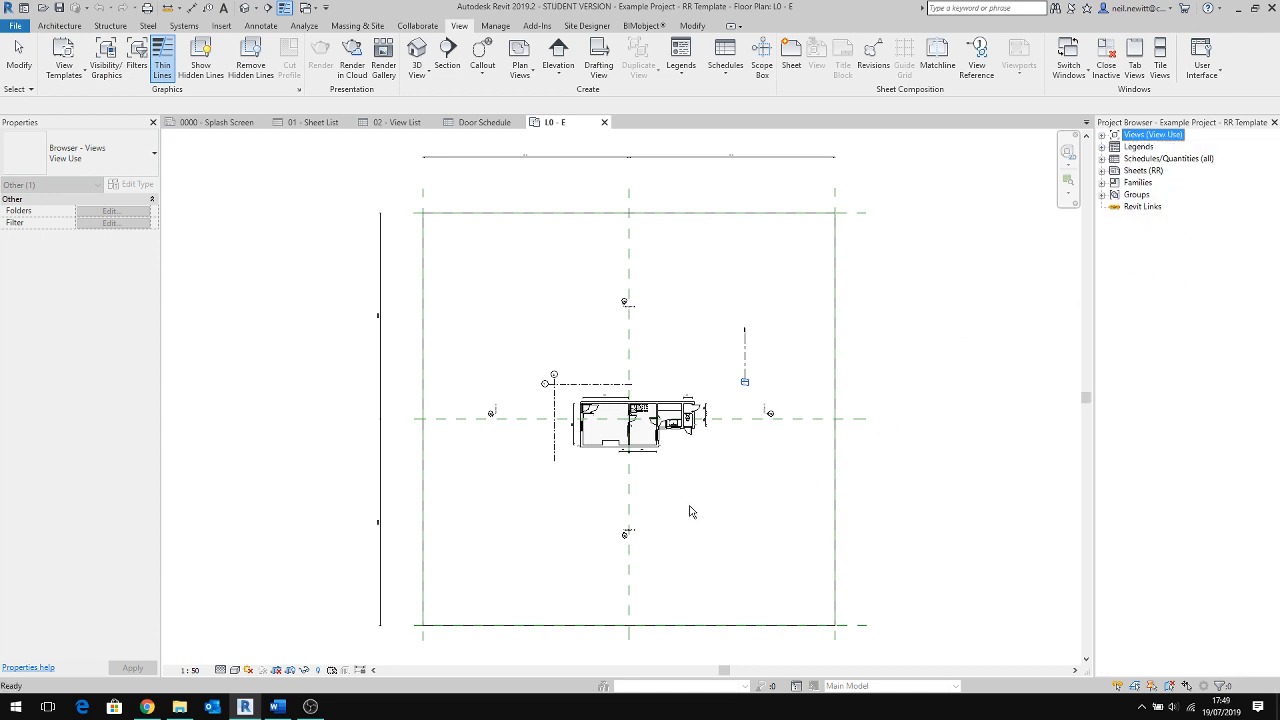
{"action": "left_click", "coordinate": [682, 471]}
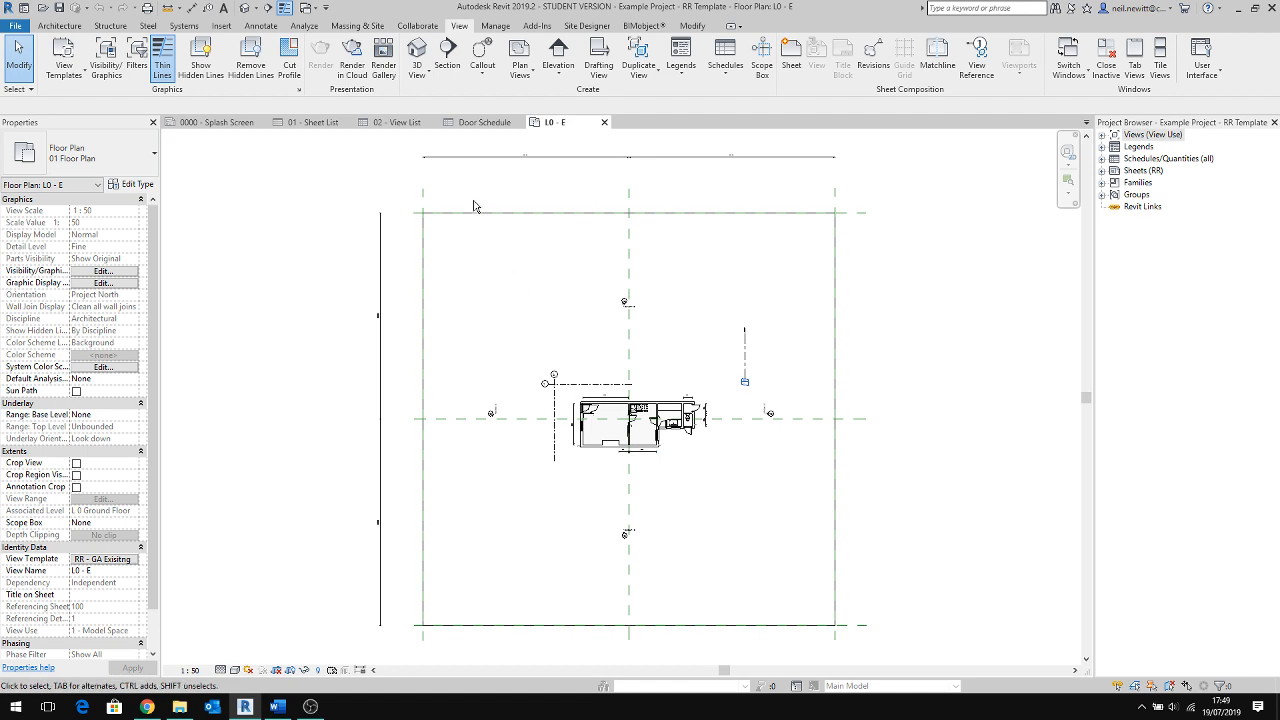
Step: Check the properties of the site topography in the L0 - E floor plan, then clear the selection
{"action": "left_click", "coordinate": [486, 273]}
{"action": "key", "text": "Escape"}
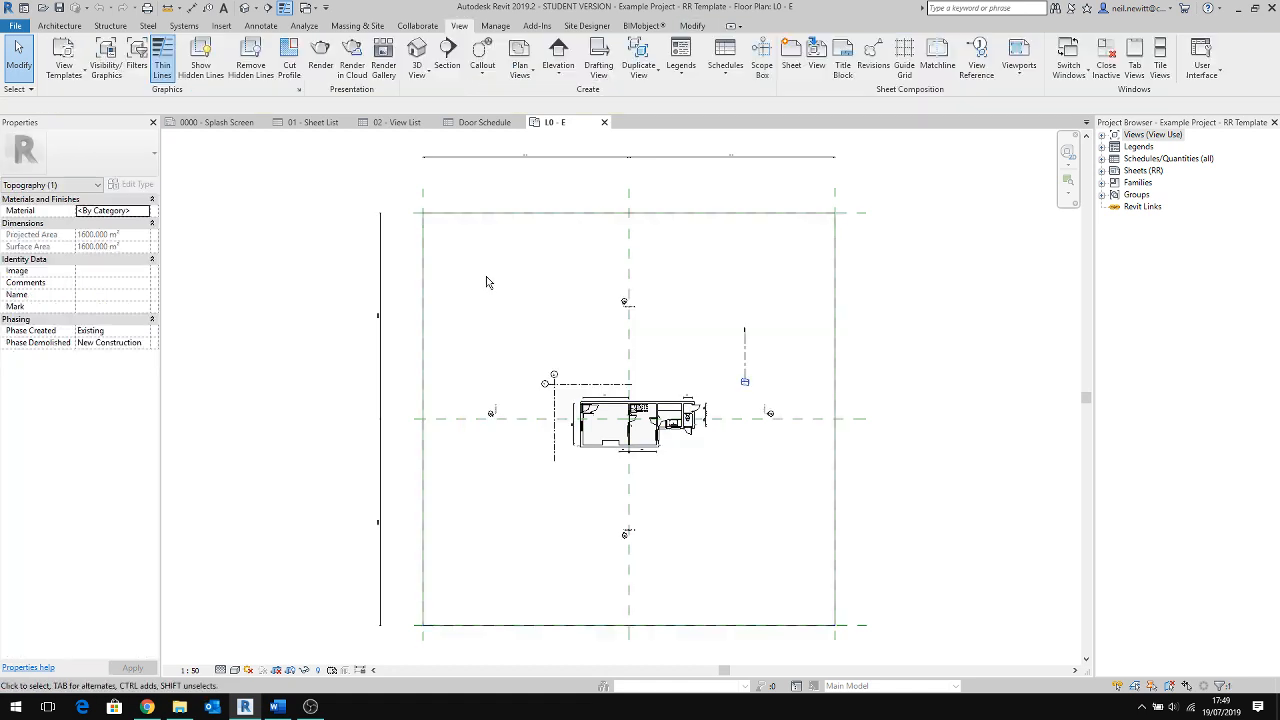
{"action": "left_click", "coordinate": [493, 251]}
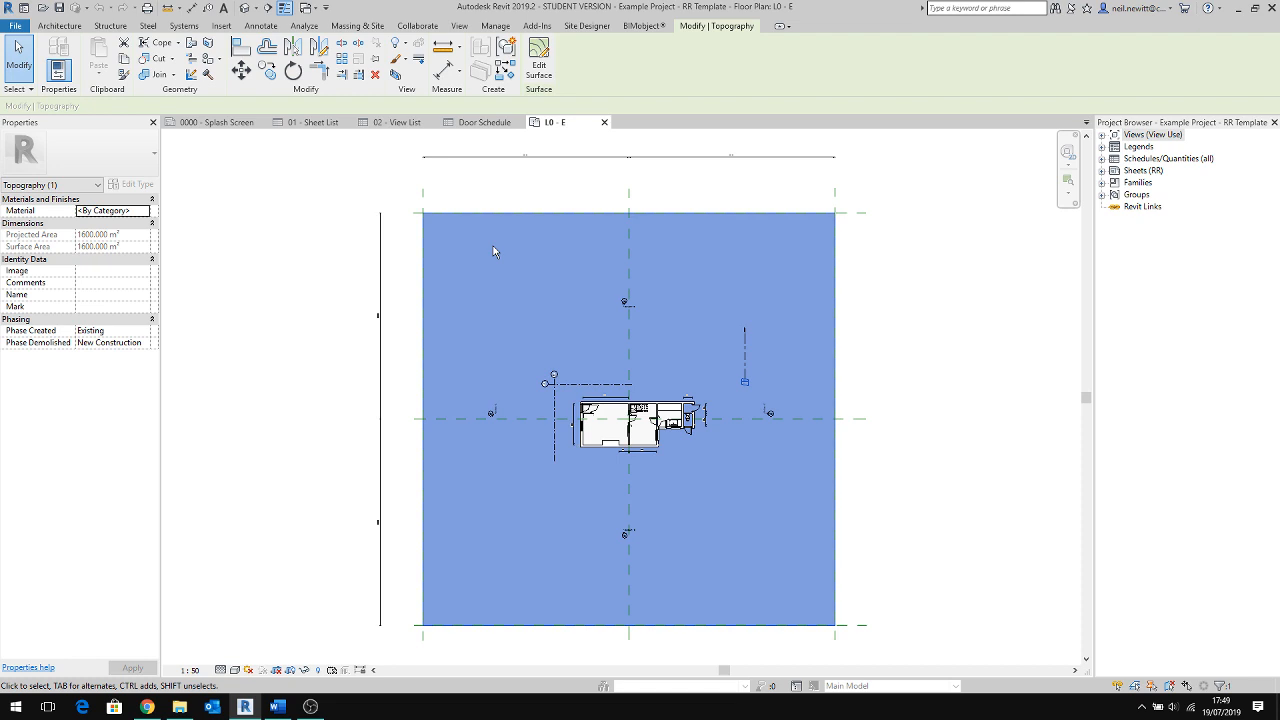
{"action": "left_click", "coordinate": [904, 308]}
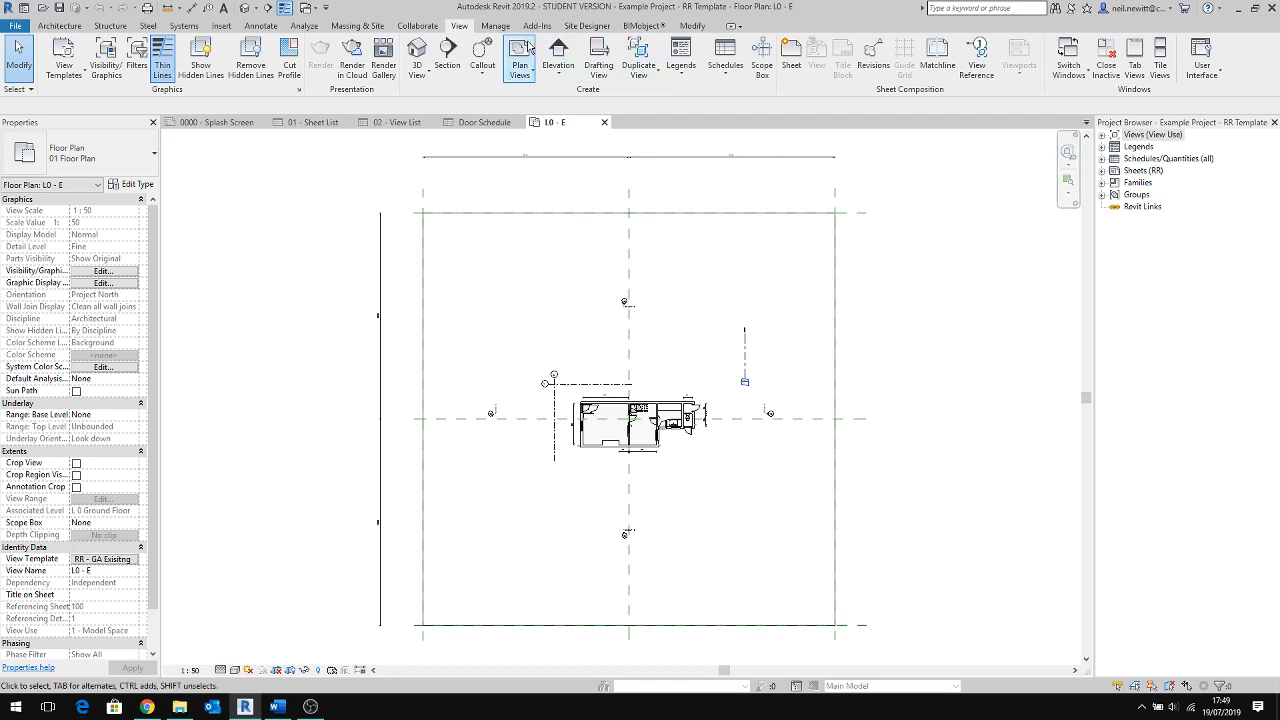
Step: Review the Project Information fields, such as client, address, stage and revision, and close the dialog without changing anything
{"action": "left_click", "coordinate": [495, 26]}
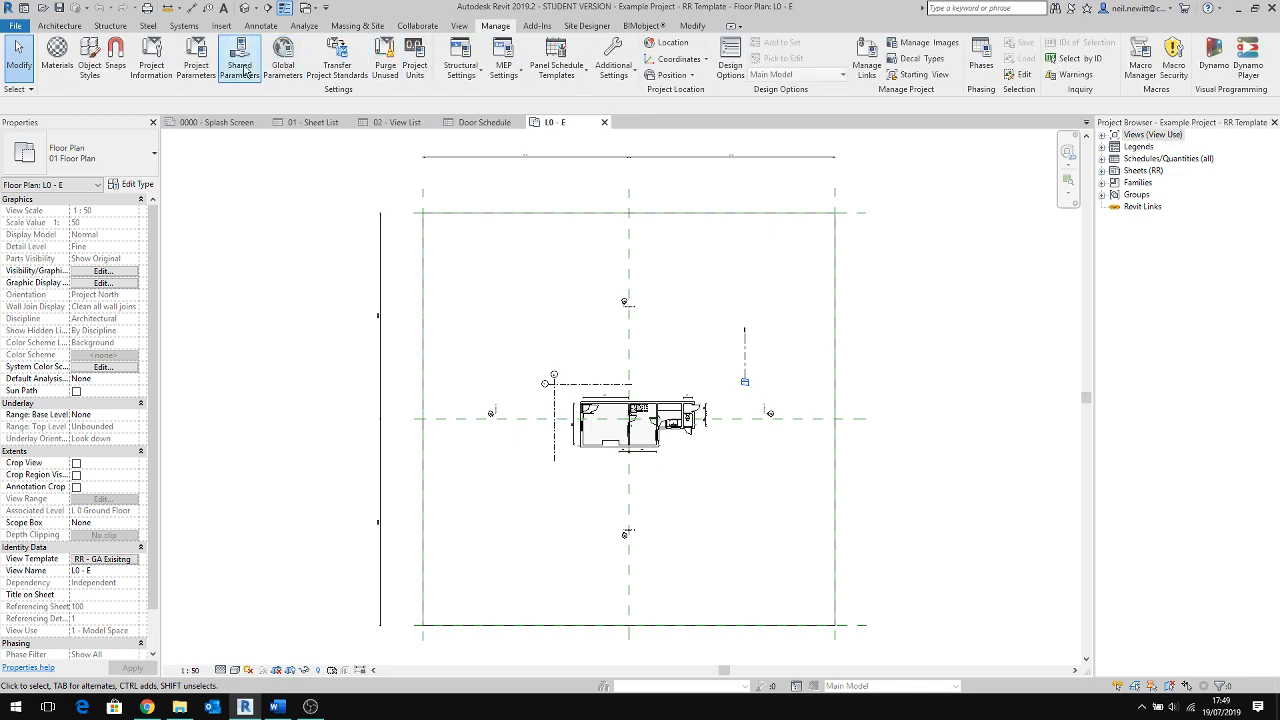
{"action": "left_click", "coordinate": [151, 62]}
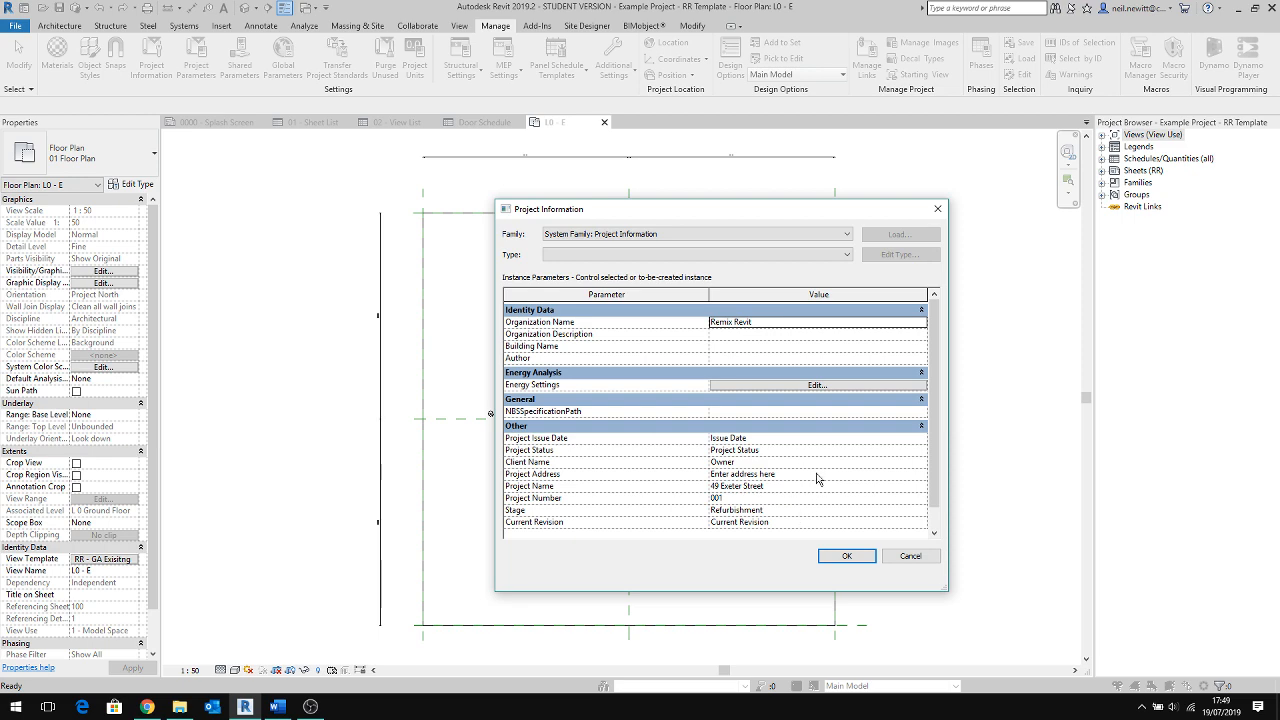
{"action": "left_click", "coordinate": [900, 557]}
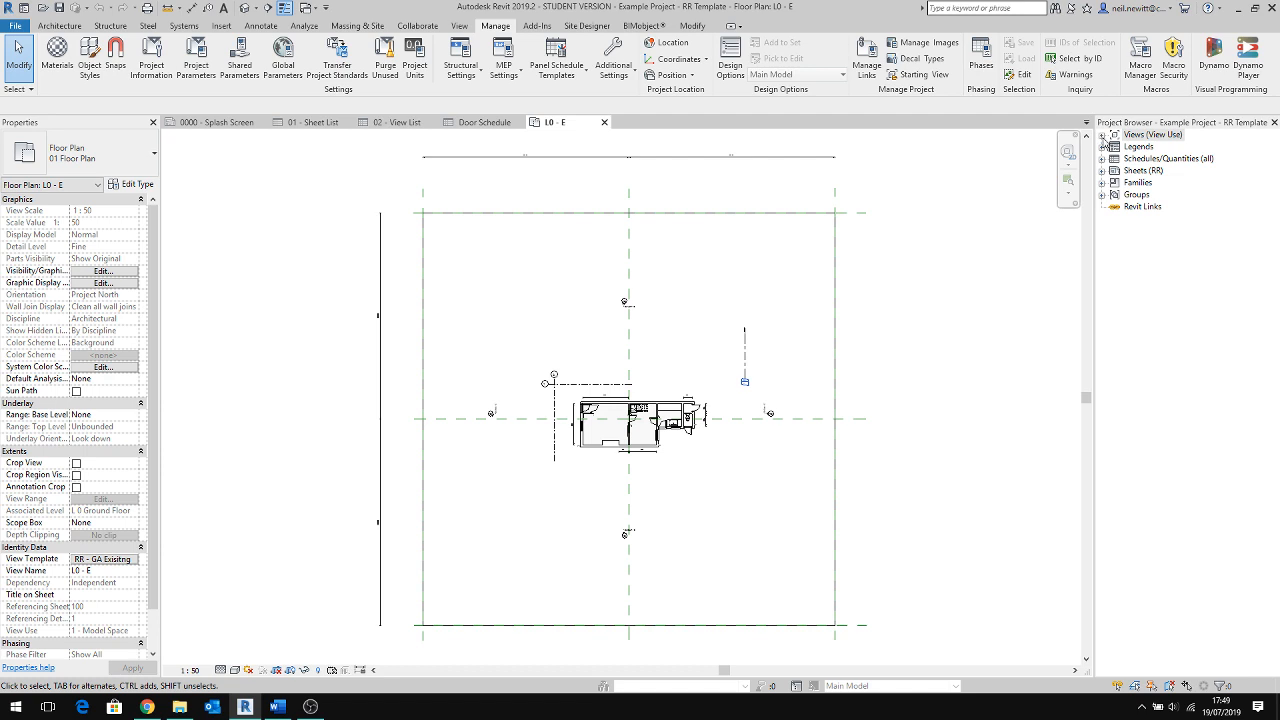
Step: List the existing-phase floor plans under Model Space and take a closer look at the building in floor plan L0 - E
{"action": "left_click", "coordinate": [1104, 140]}
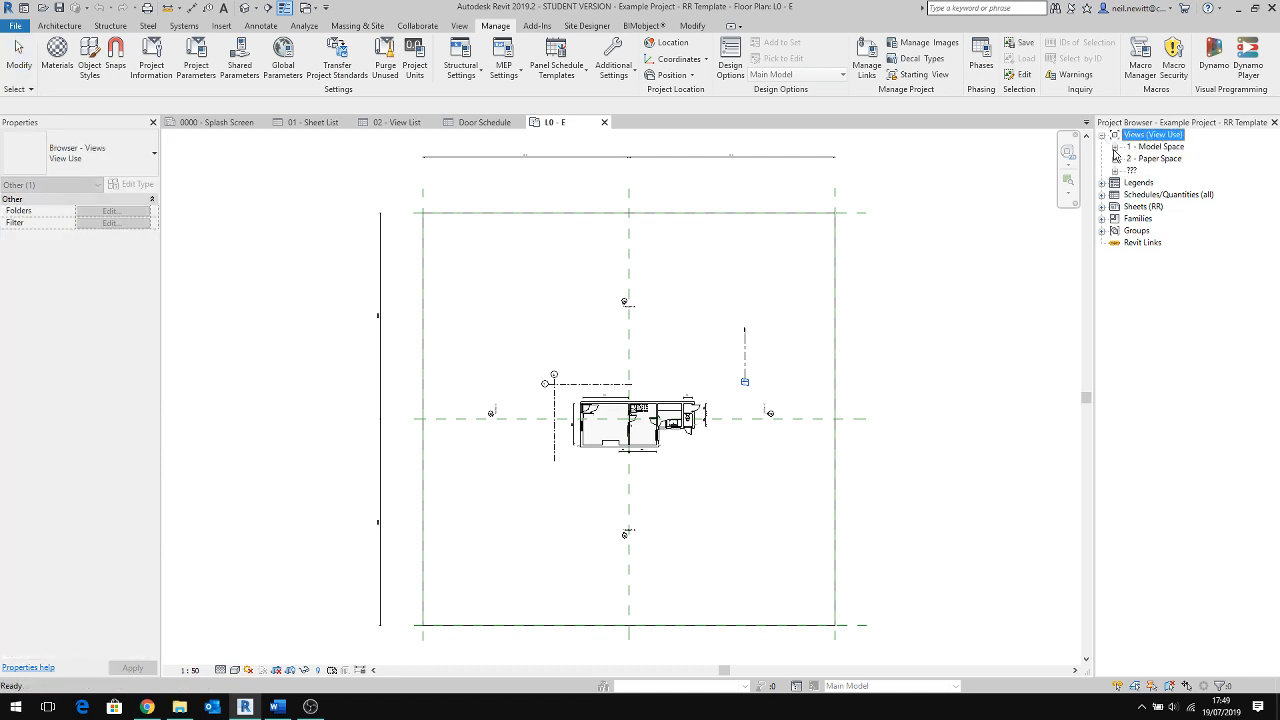
{"action": "left_click", "coordinate": [1115, 148]}
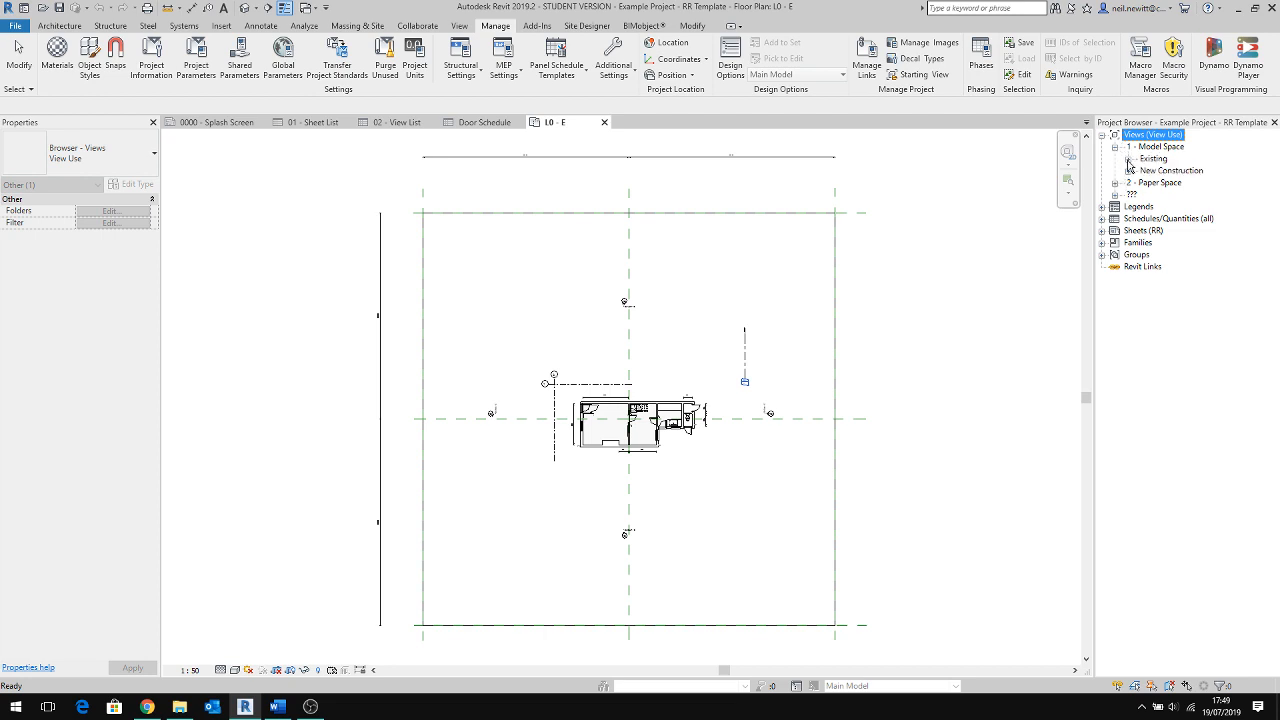
{"action": "left_click", "coordinate": [1128, 159]}
{"action": "left_click", "coordinate": [1141, 171]}
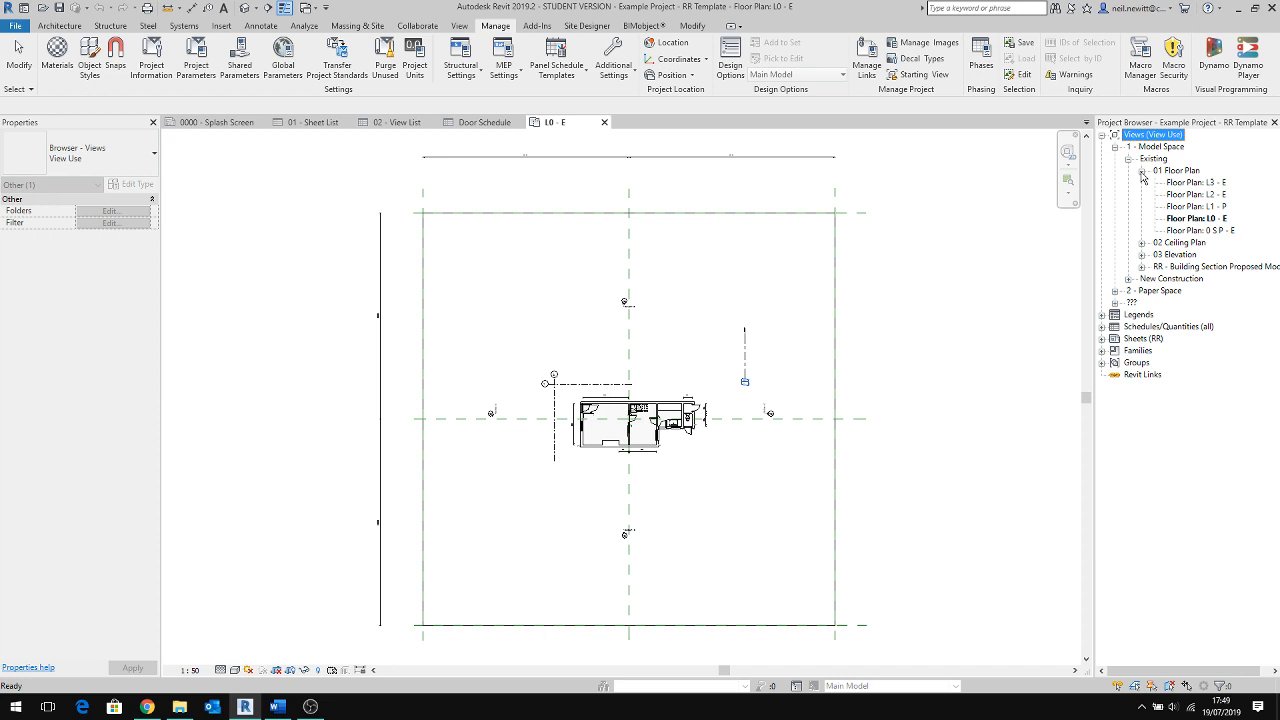
{"action": "left_click", "coordinate": [1183, 219]}
{"action": "scroll", "coordinate": [623, 428], "scroll_direction": "up", "scroll_amount": 5}
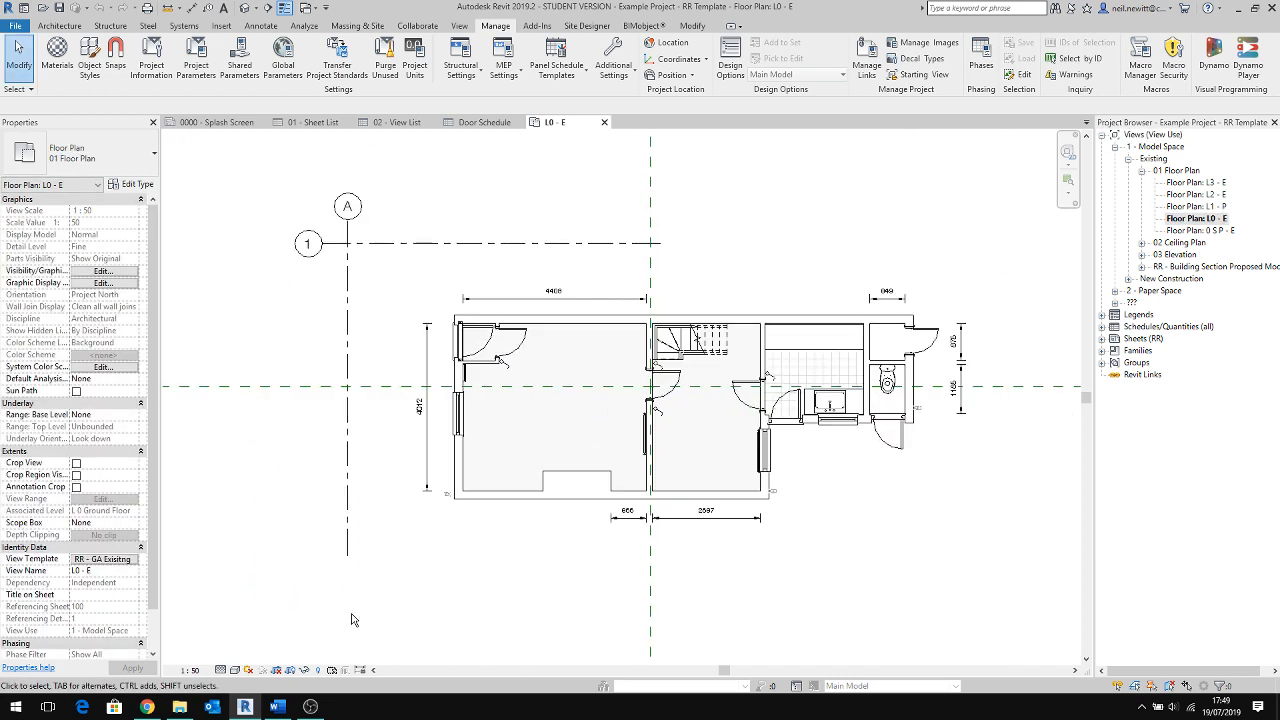
Step: Check the type and phasing properties of the window in the front room's outer wall, then deselect it
{"action": "left_click", "coordinate": [463, 424]}
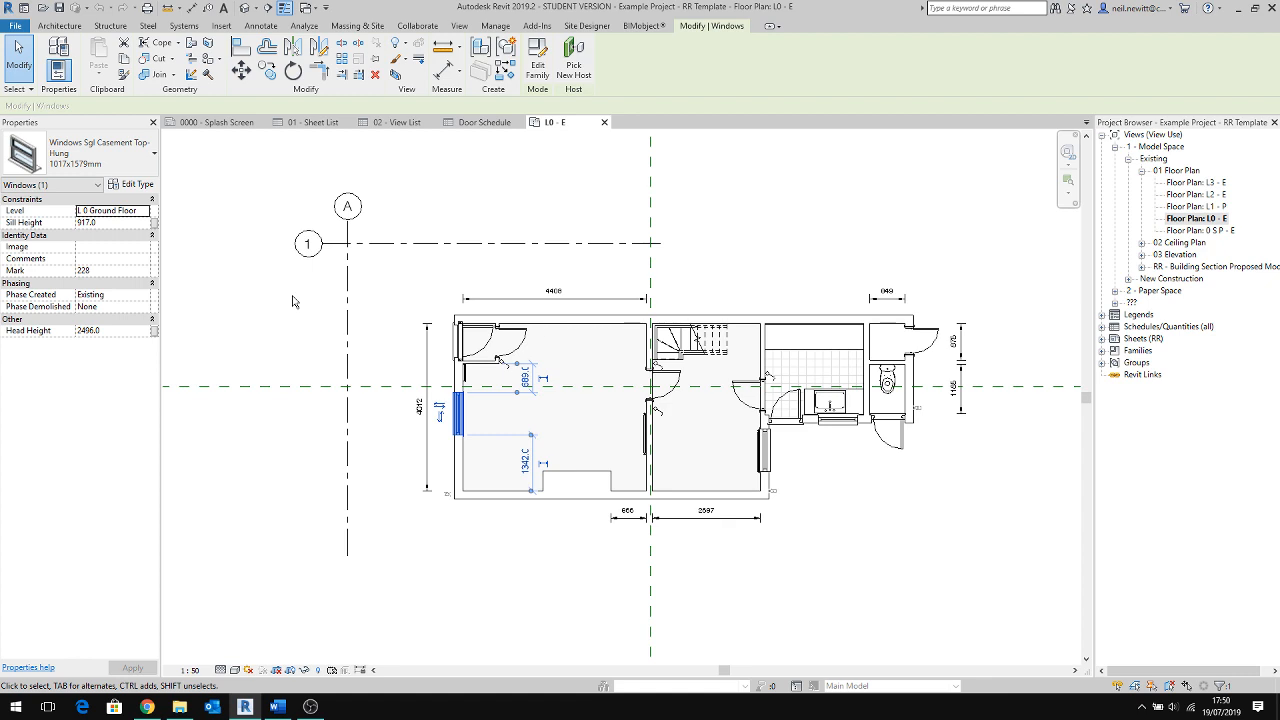
{"action": "left_click", "coordinate": [487, 543]}
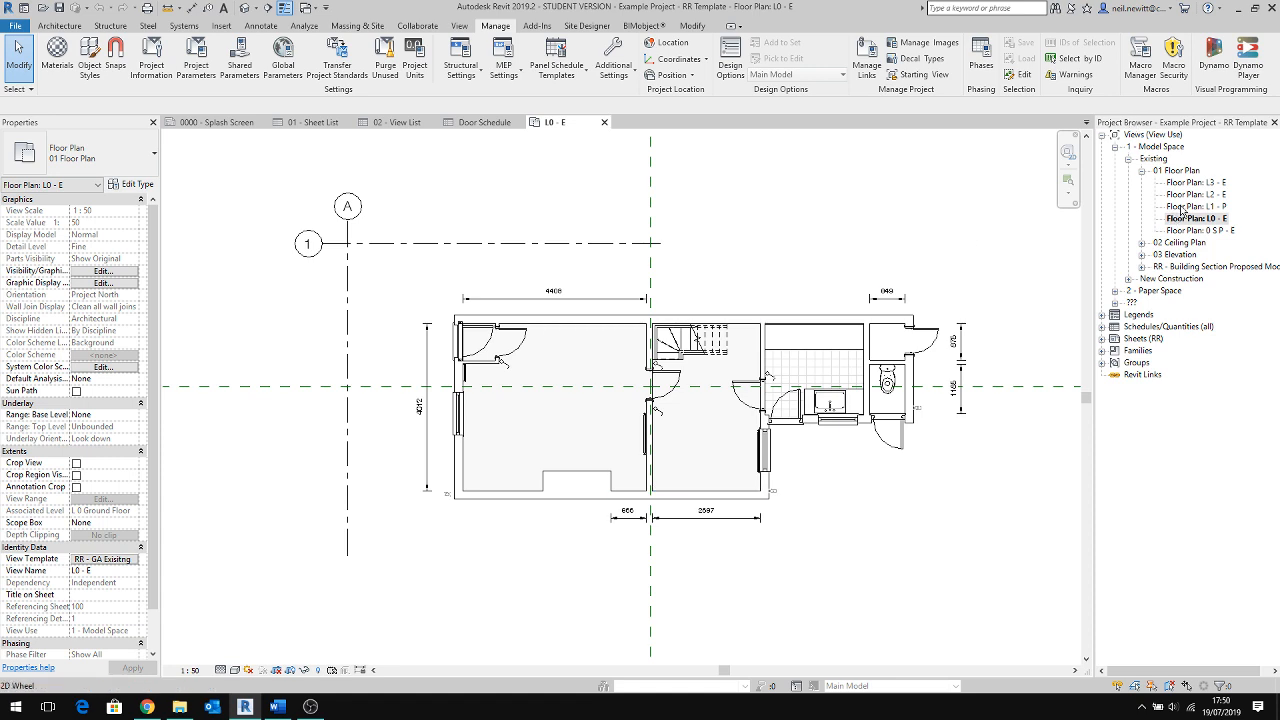
Step: Open the existing floor plan L1 - P, followed by the existing reflected ceiling plan L0 - E
{"action": "double_click", "coordinate": [1182, 207]}
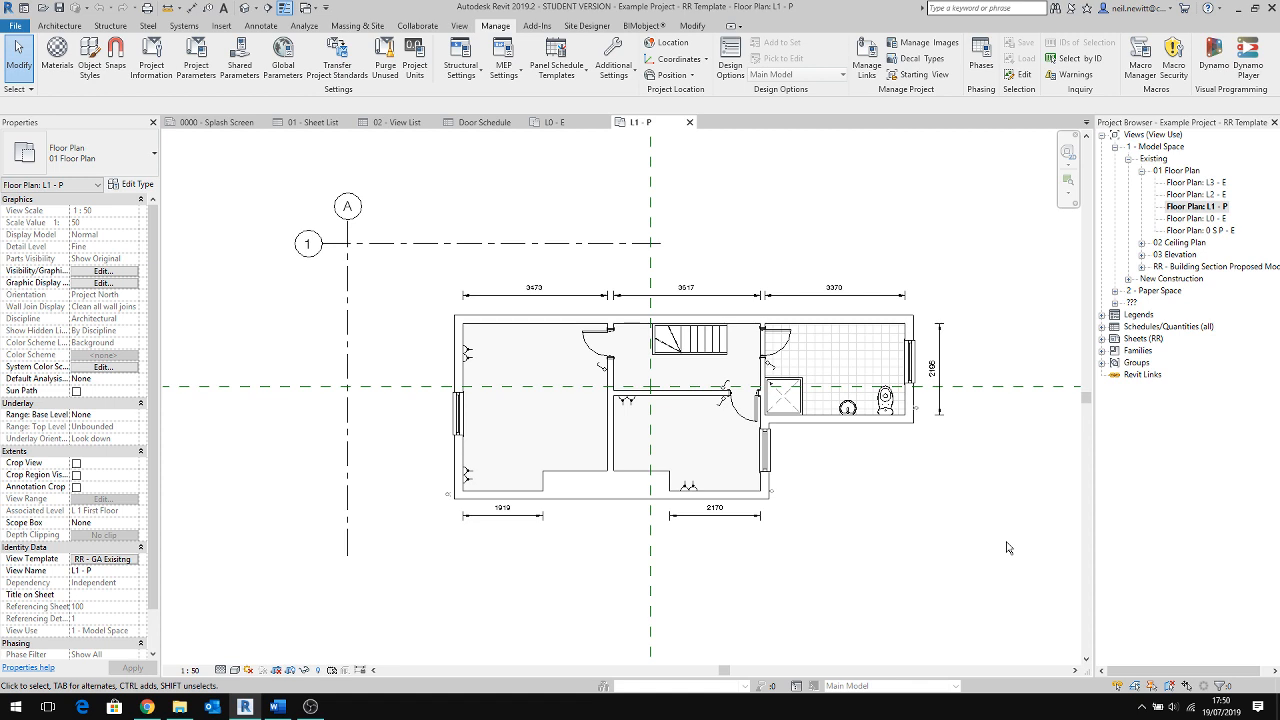
{"action": "left_click", "coordinate": [1141, 243]}
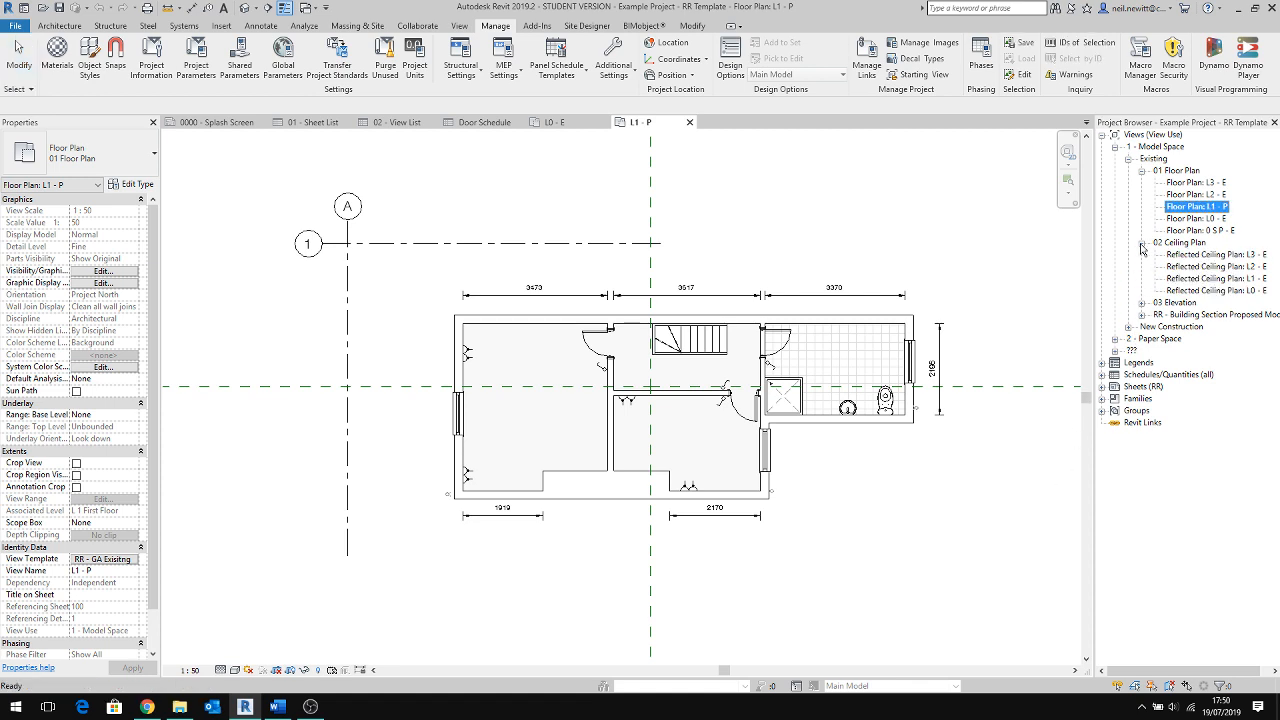
{"action": "double_click", "coordinate": [1196, 291]}
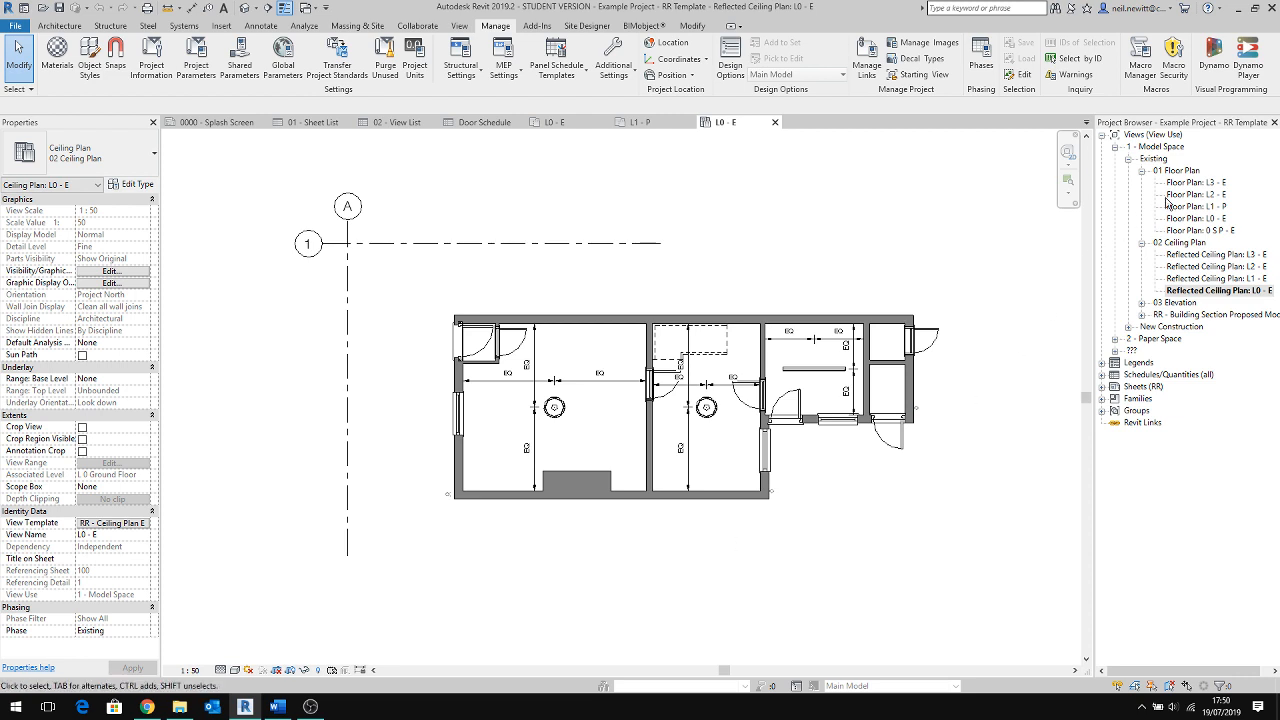
Step: Return to the existing floor plan L0 - E and view the settings of its assigned view template
{"action": "double_click", "coordinate": [1190, 220]}
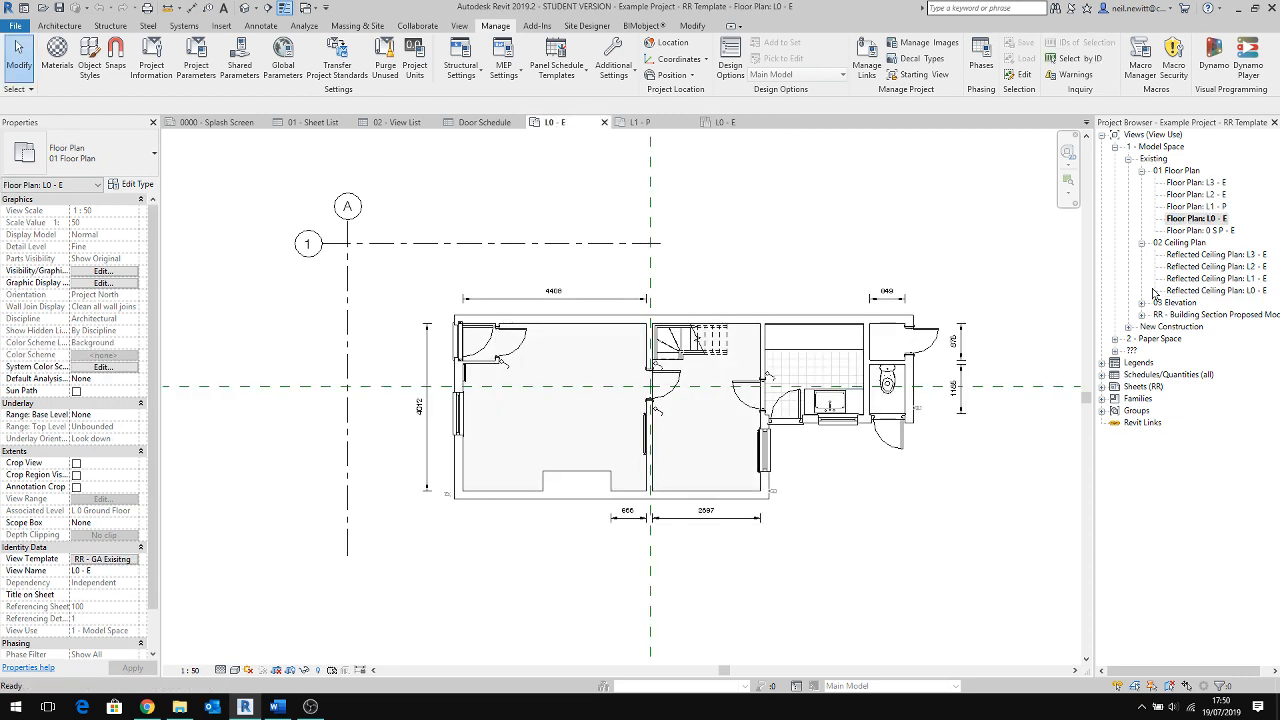
{"action": "left_click", "coordinate": [100, 560]}
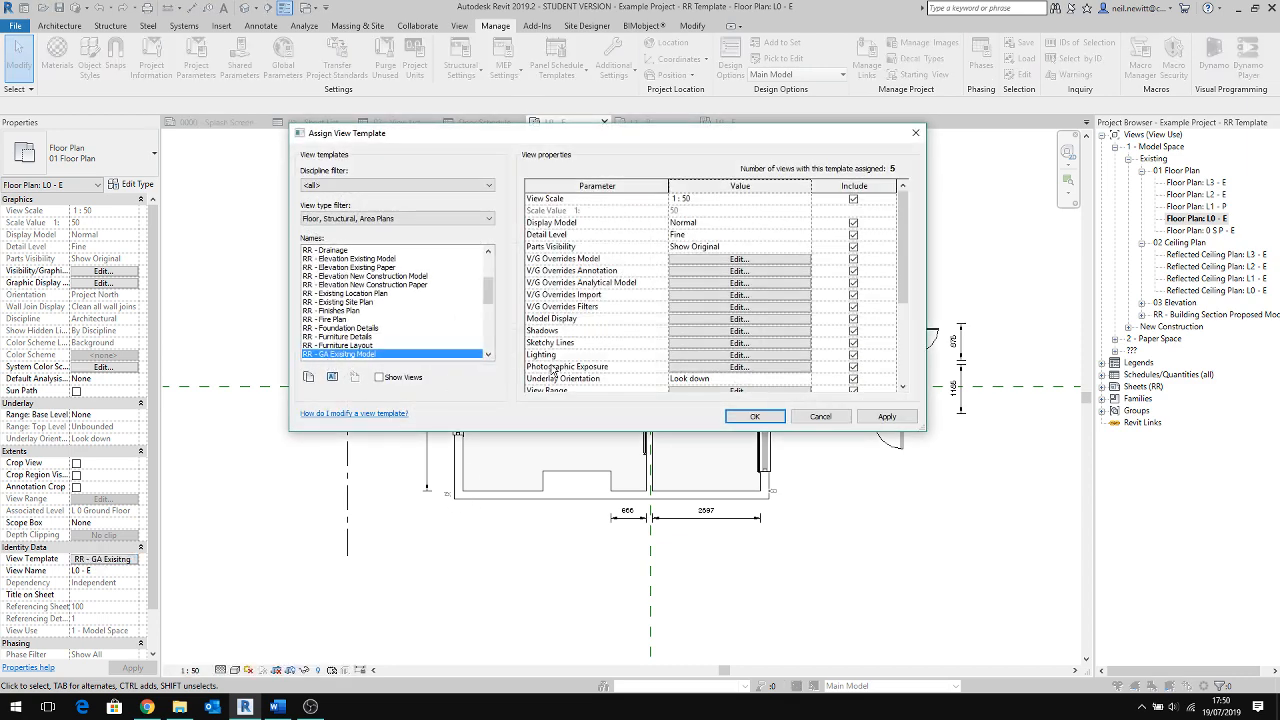
{"action": "left_click", "coordinate": [752, 417]}
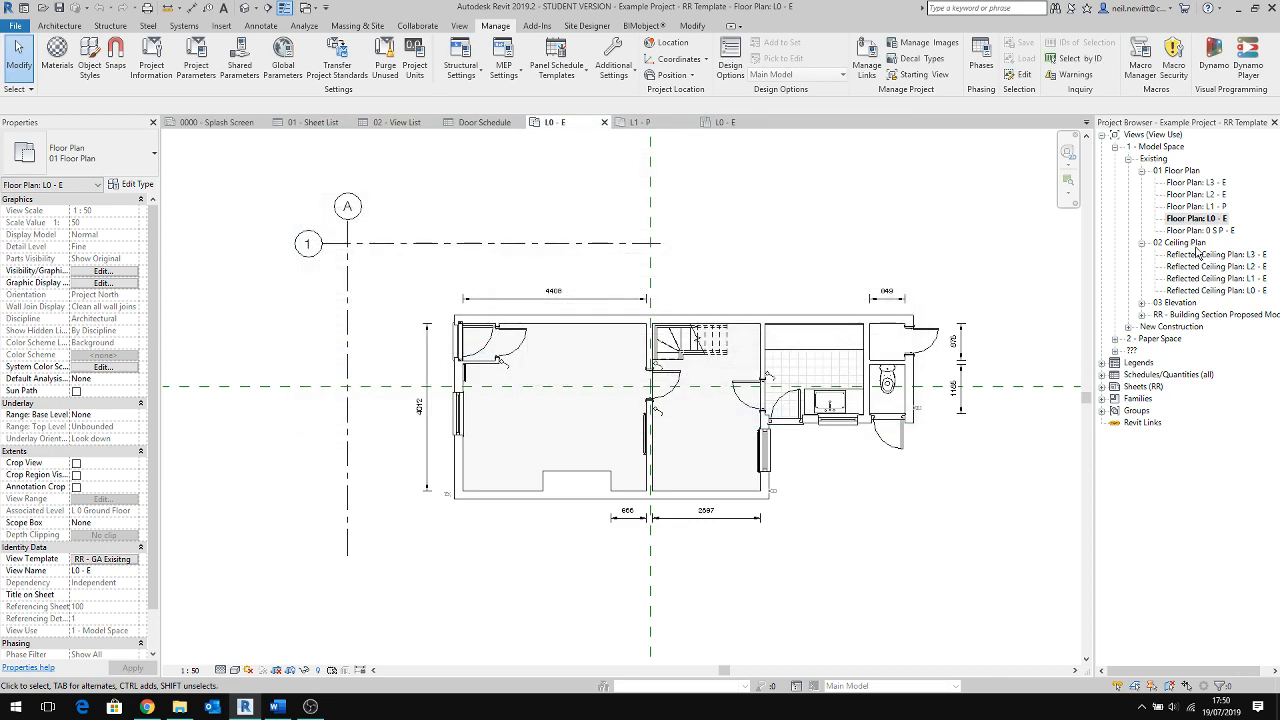
Step: Collapse the existing ceiling plans, open the elevation Ele East - E and examine its levels and facade
{"action": "left_click", "coordinate": [1142, 244]}
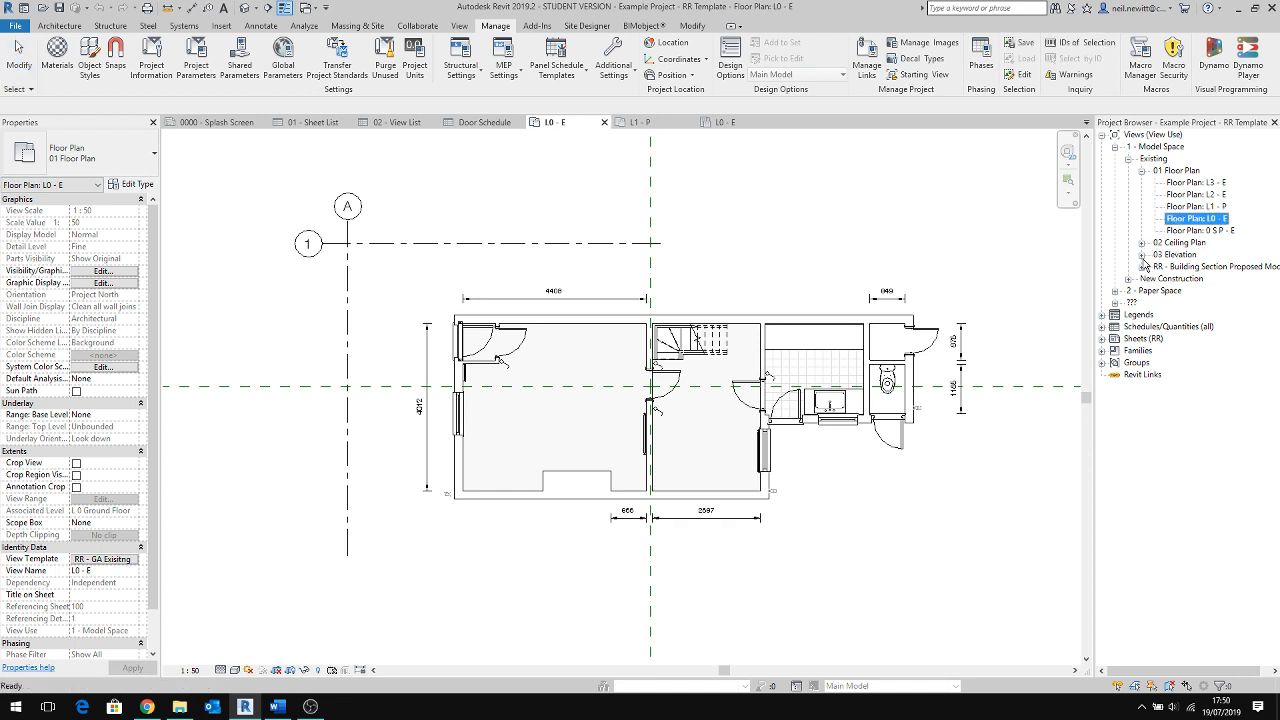
{"action": "left_click", "coordinate": [1142, 256]}
{"action": "double_click", "coordinate": [1200, 302]}
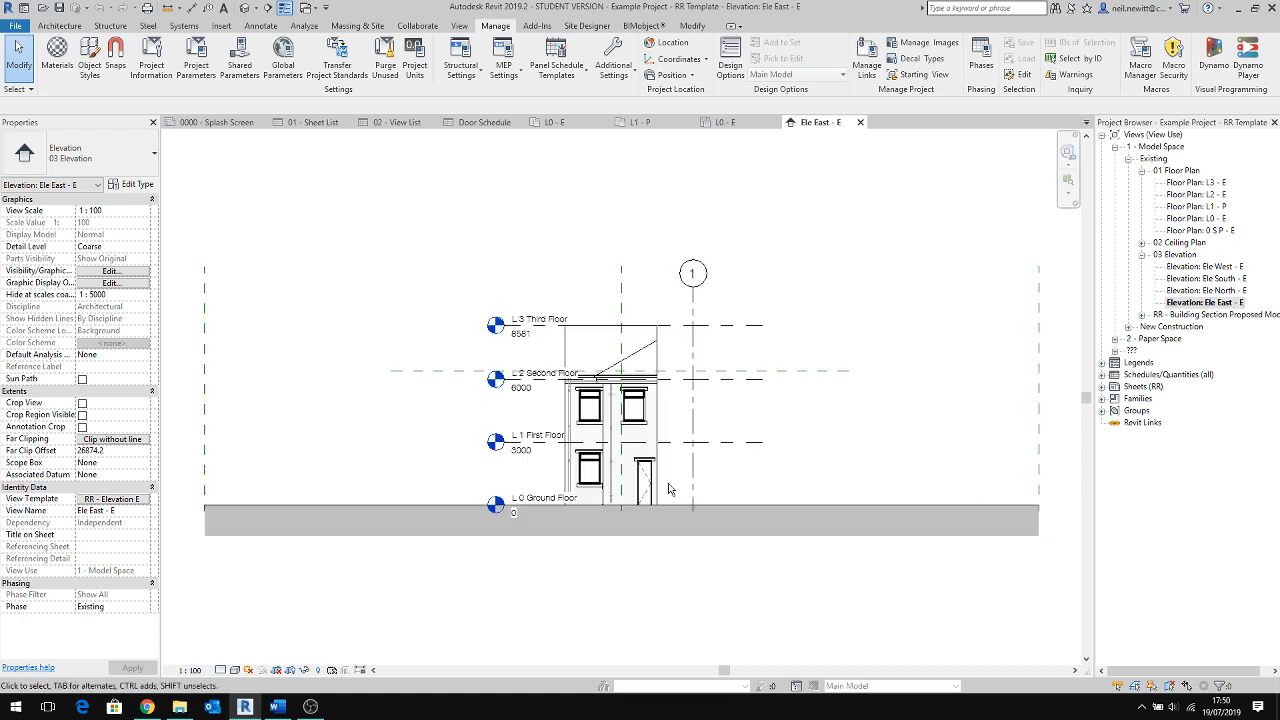
{"action": "scroll", "coordinate": [781, 480], "scroll_direction": "up", "scroll_amount": 2}
{"action": "middle_click_drag", "start_coordinate": [691, 367], "coordinate": [724, 396]}
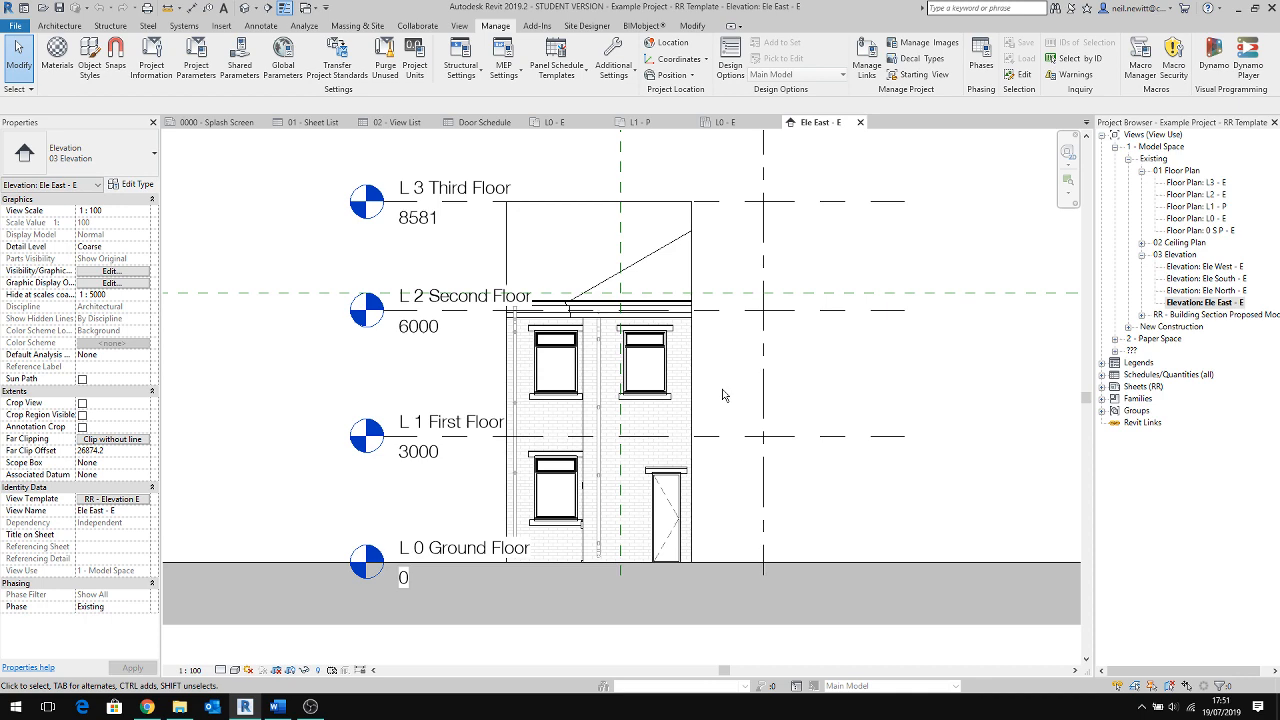
{"action": "scroll", "coordinate": [720, 400], "scroll_direction": "down", "scroll_amount": 3}
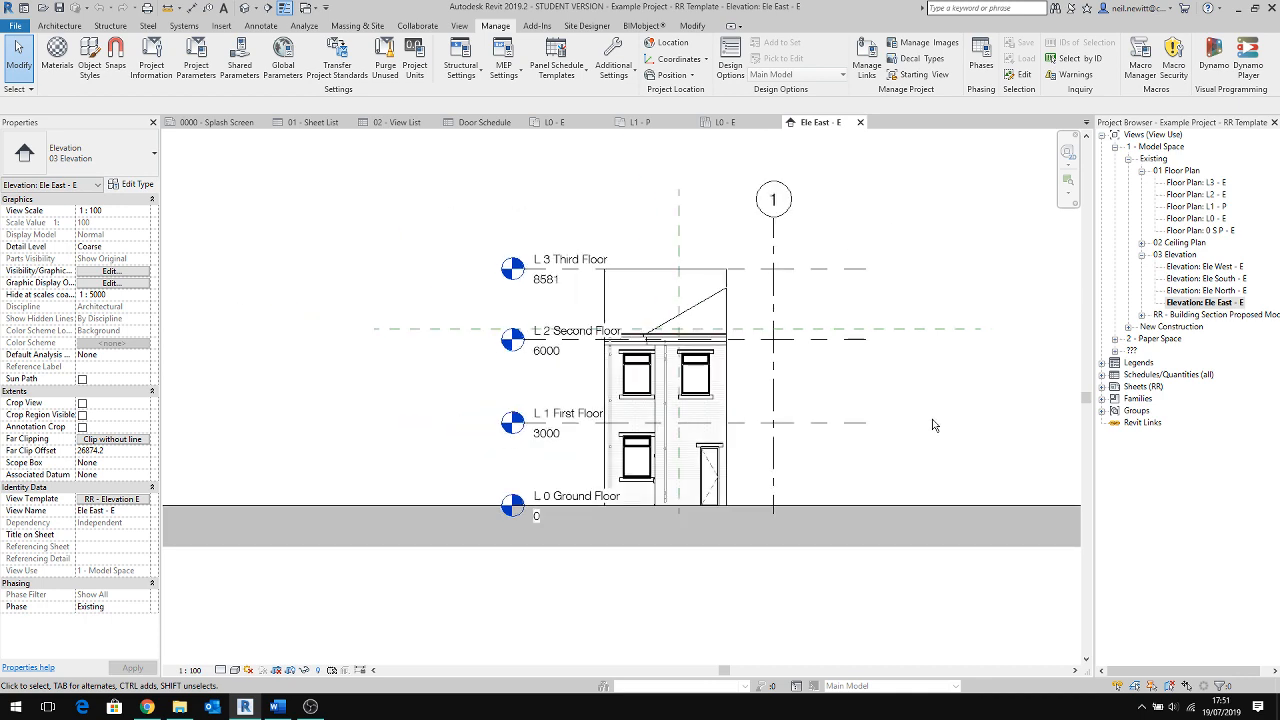
Step: Inspect the topography below the house in the east elevation, deselect it and view its full extent
{"action": "left_click", "coordinate": [862, 505]}
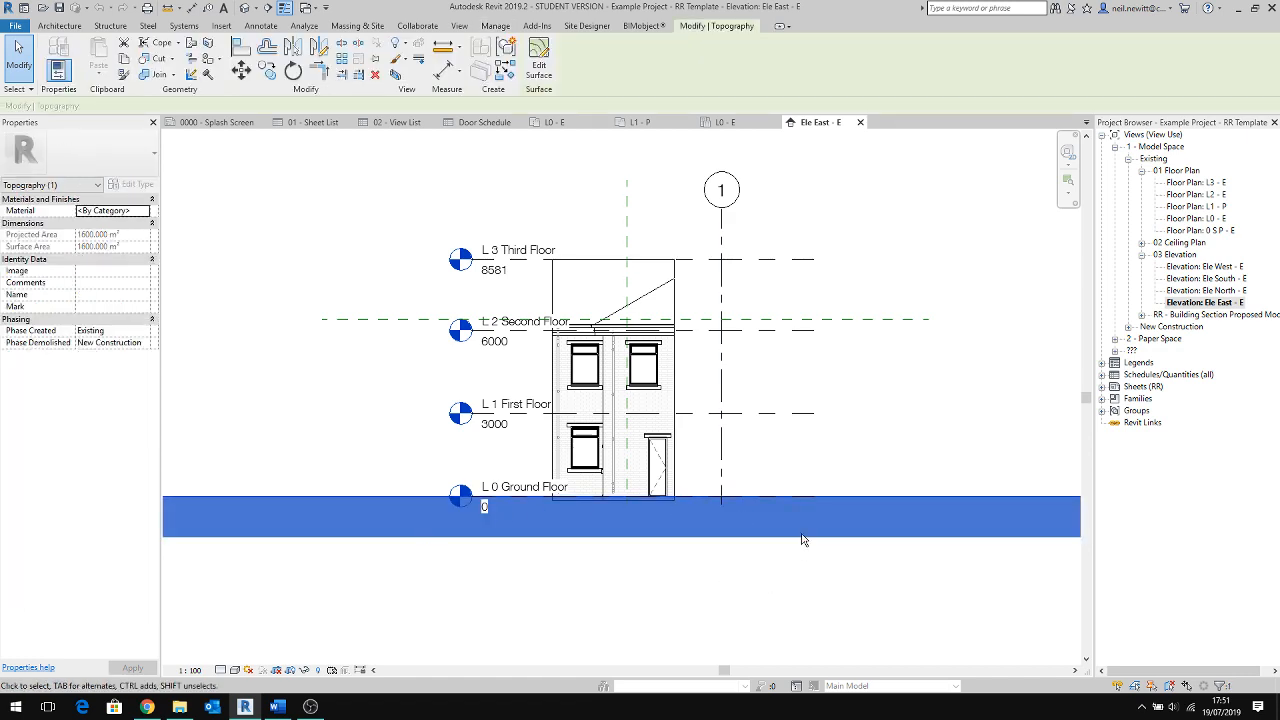
{"action": "left_click", "coordinate": [823, 459]}
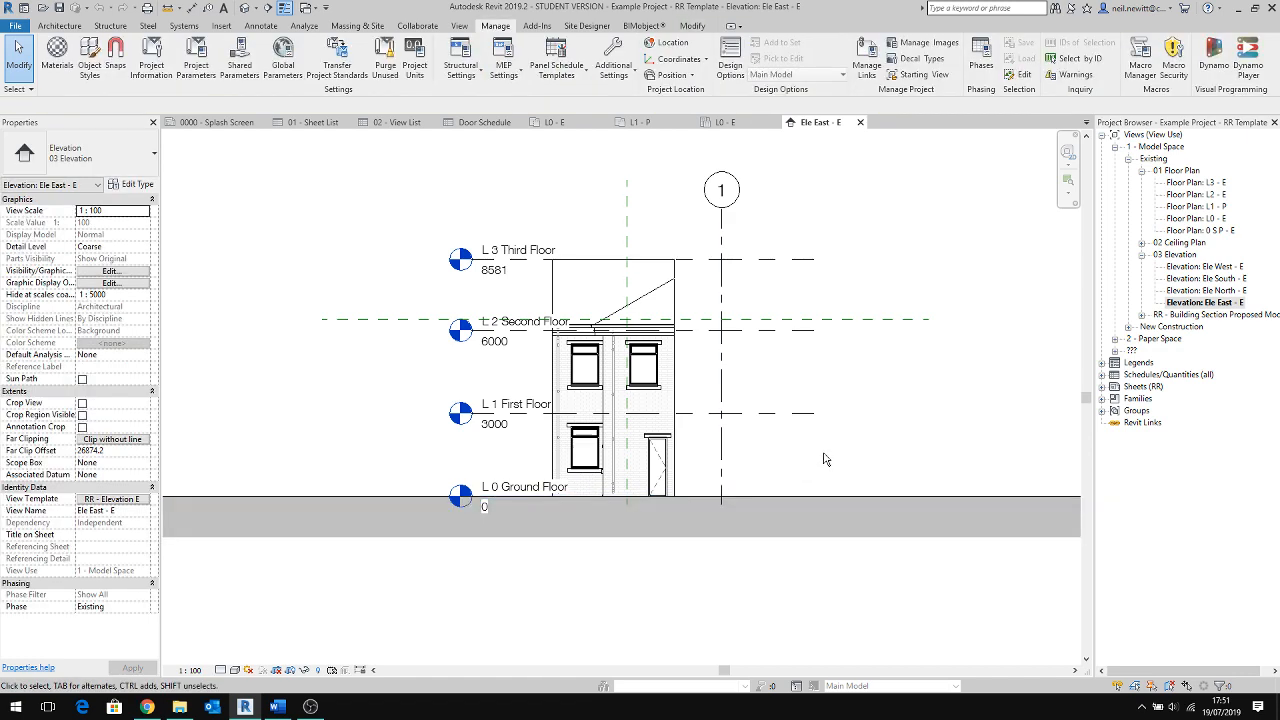
{"action": "scroll", "coordinate": [823, 459], "scroll_direction": "down", "scroll_amount": 2}
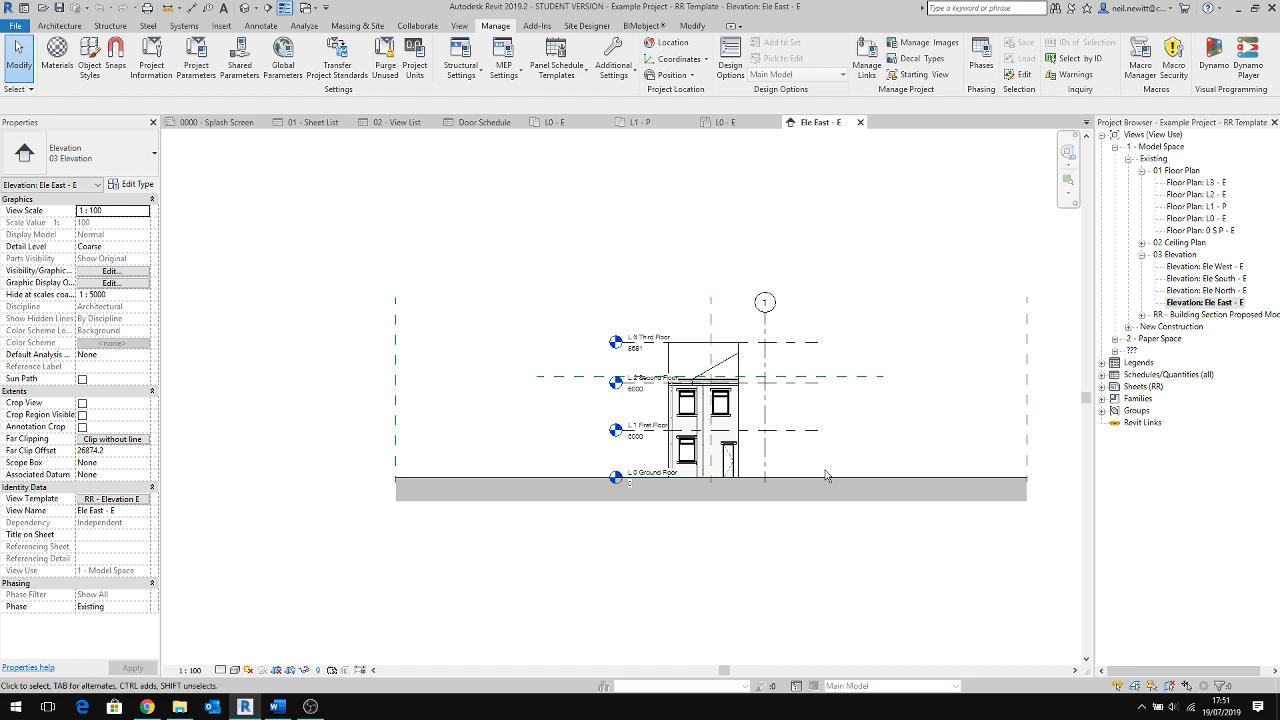
{"action": "scroll", "coordinate": [855, 451], "scroll_direction": "up", "scroll_amount": 1}
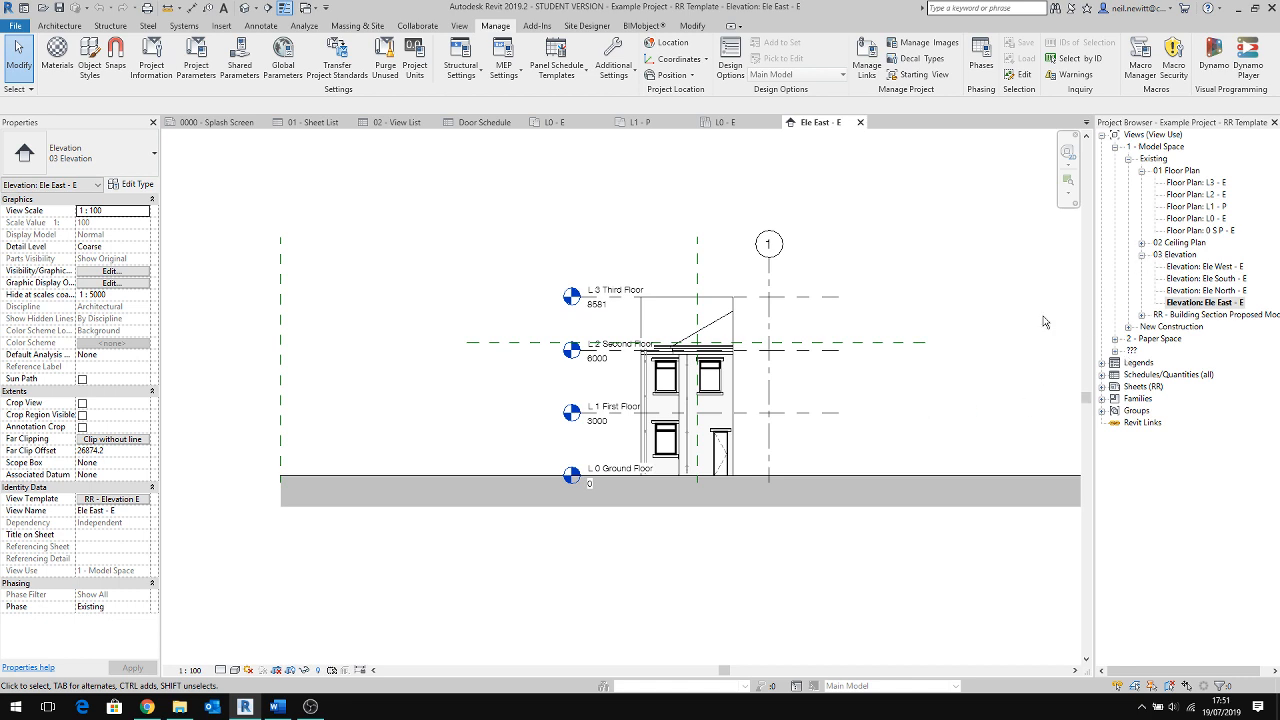
Step: Collapse the Existing view branches and open the New Construction floor plan L 0 - P
{"action": "left_click", "coordinate": [1141, 255]}
{"action": "left_click", "coordinate": [1142, 171]}
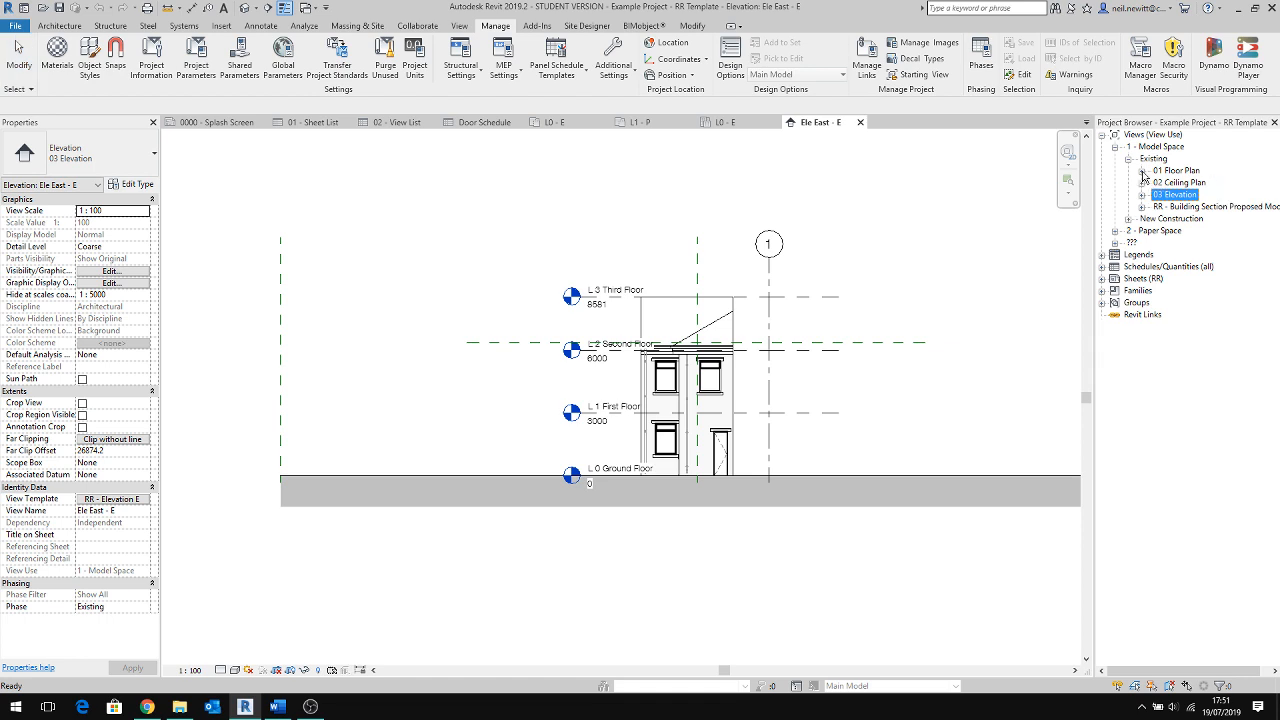
{"action": "left_click", "coordinate": [1129, 159]}
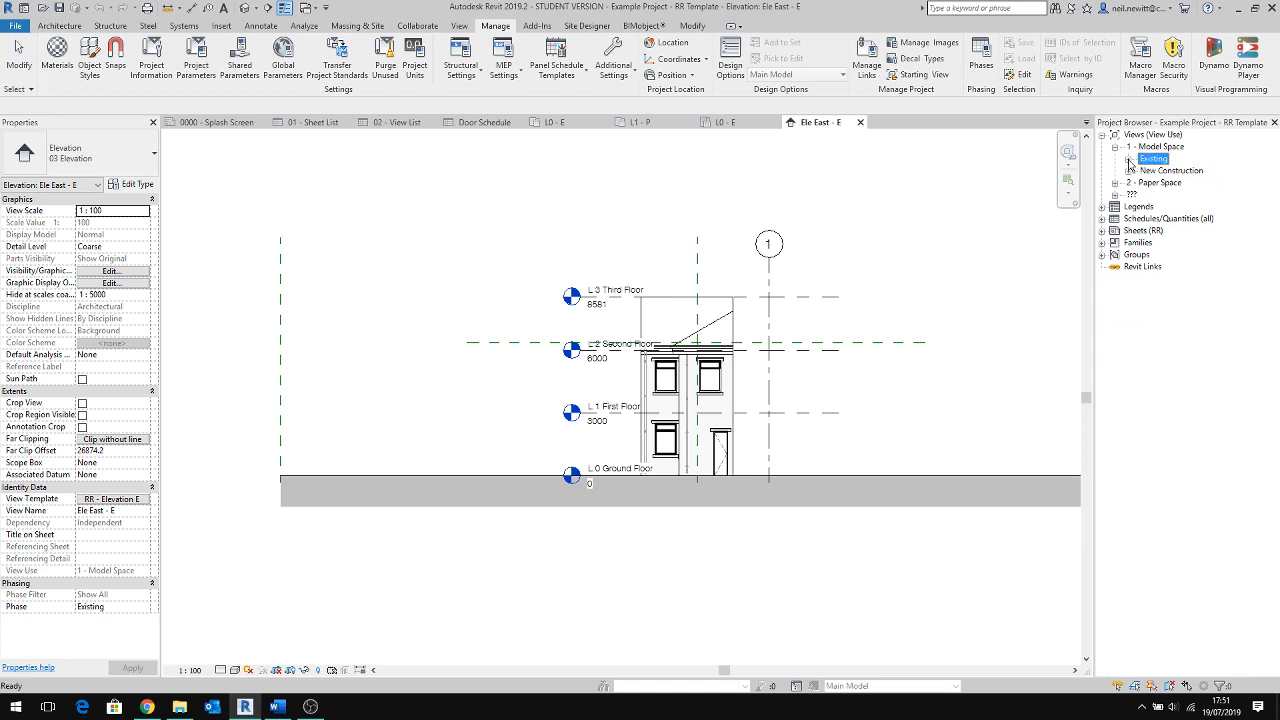
{"action": "left_click", "coordinate": [1129, 171]}
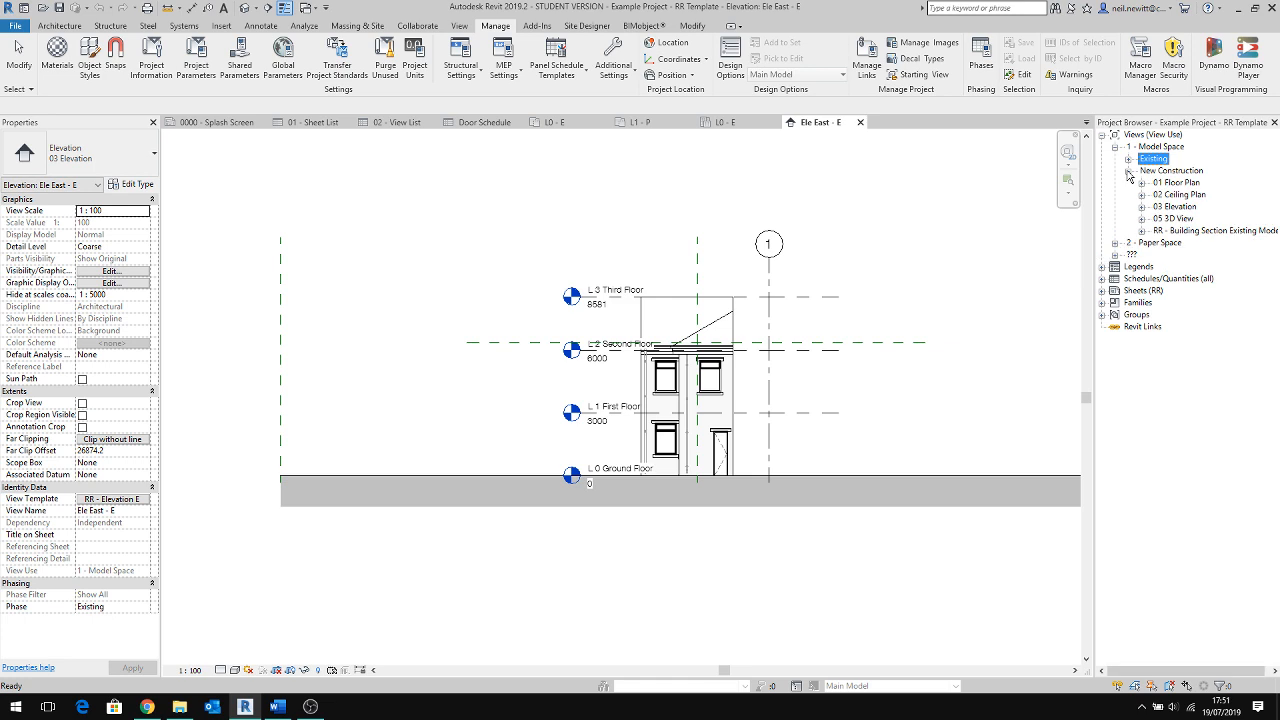
{"action": "double_click", "coordinate": [1161, 184]}
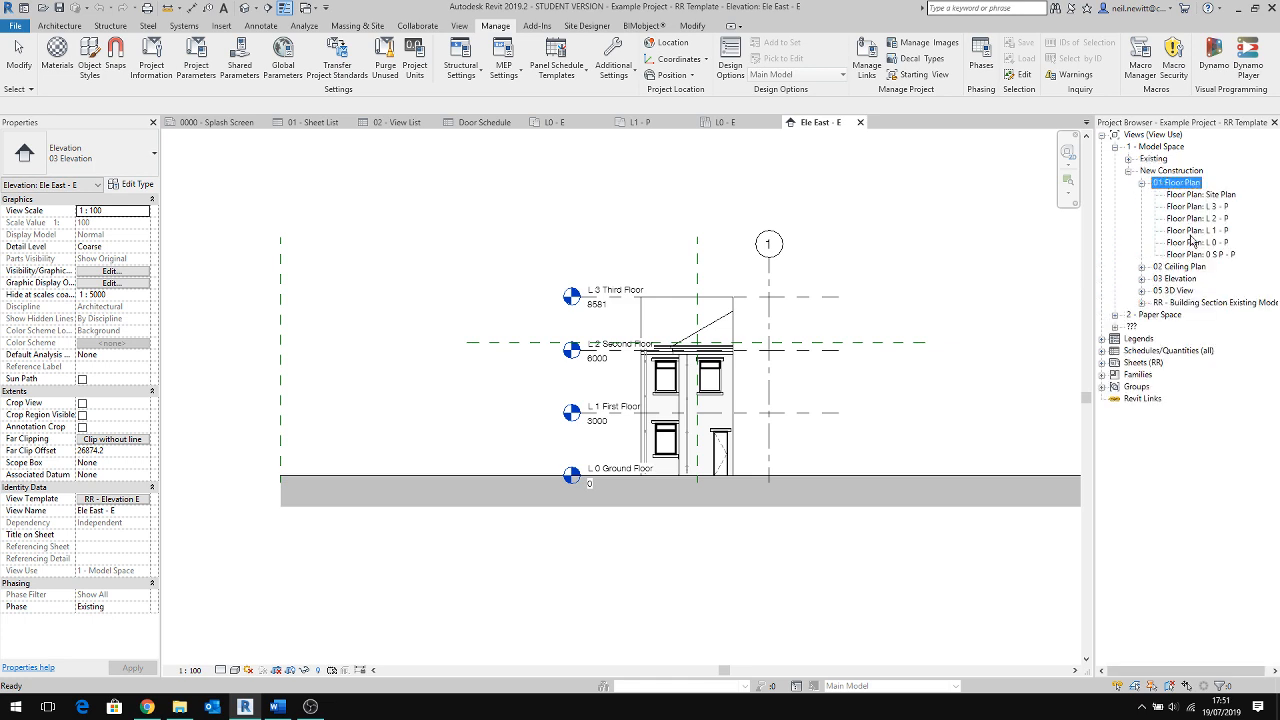
{"action": "double_click", "coordinate": [1194, 243]}
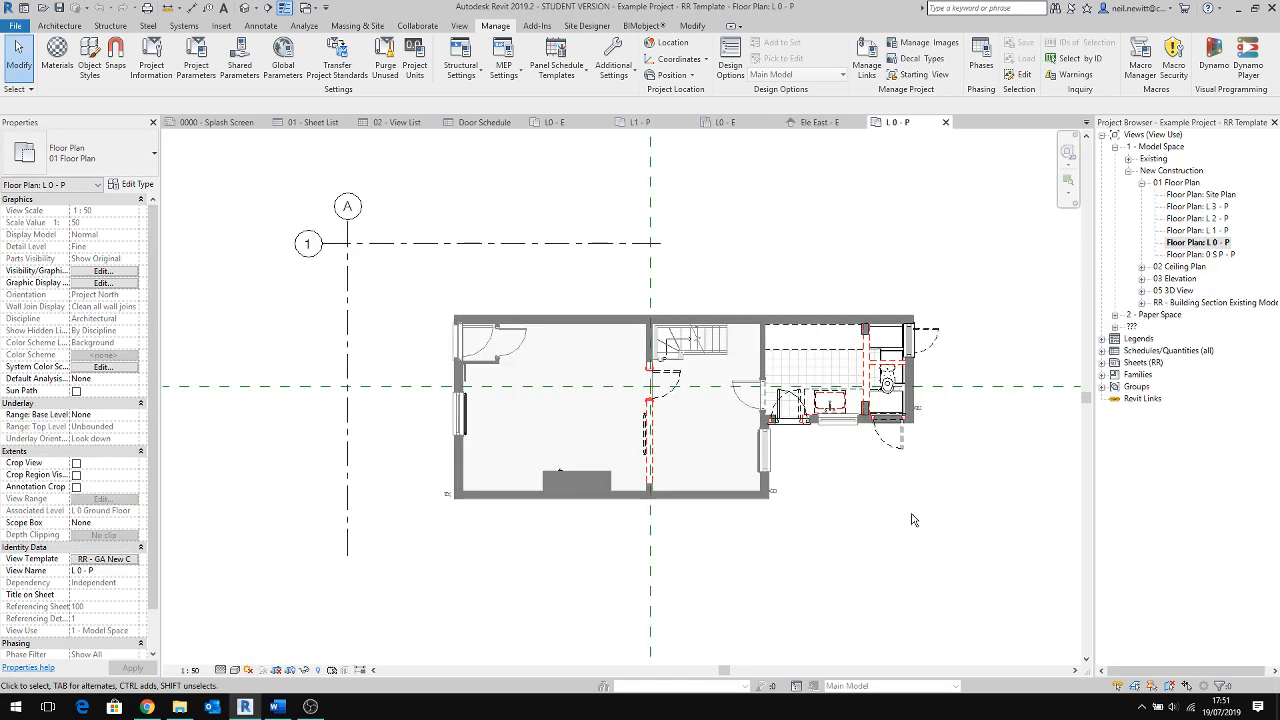
Step: Examine floor plan L 0 - P and its assigned view template, including the demolition linework around the dividing wall and kitchen
{"action": "scroll", "coordinate": [882, 452], "scroll_direction": "up", "scroll_amount": 2}
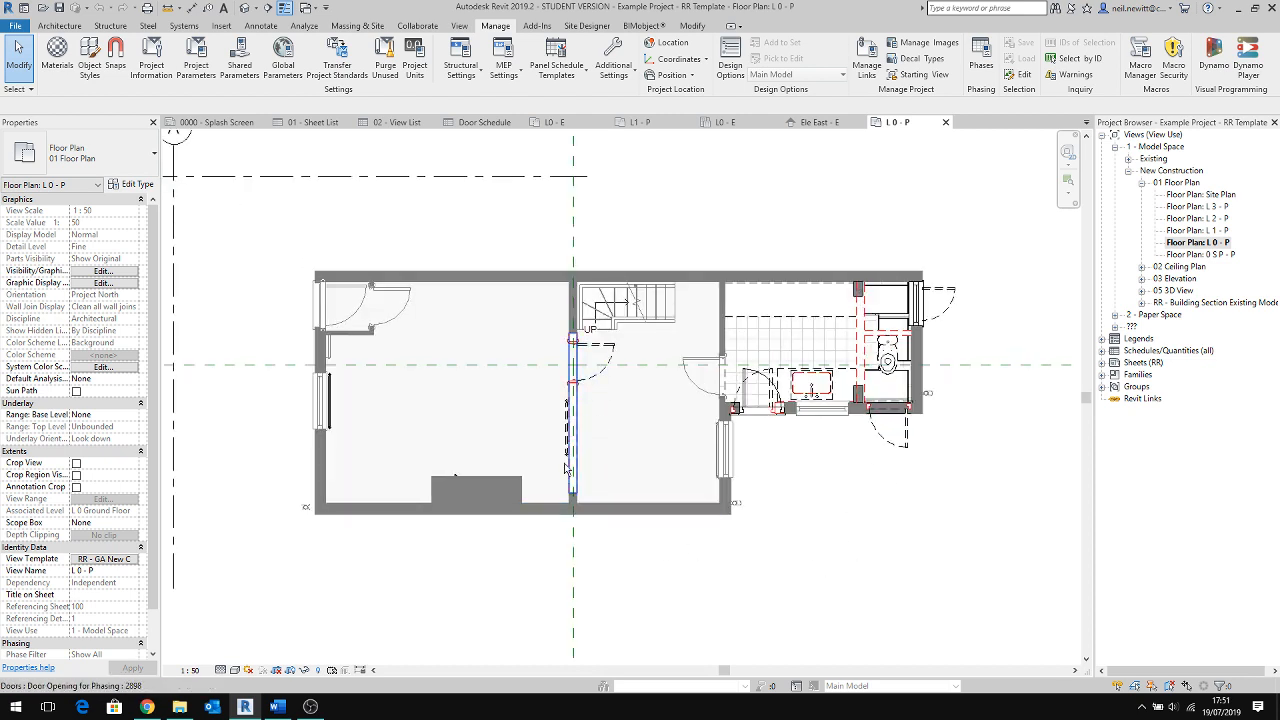
{"action": "left_click", "coordinate": [120, 559]}
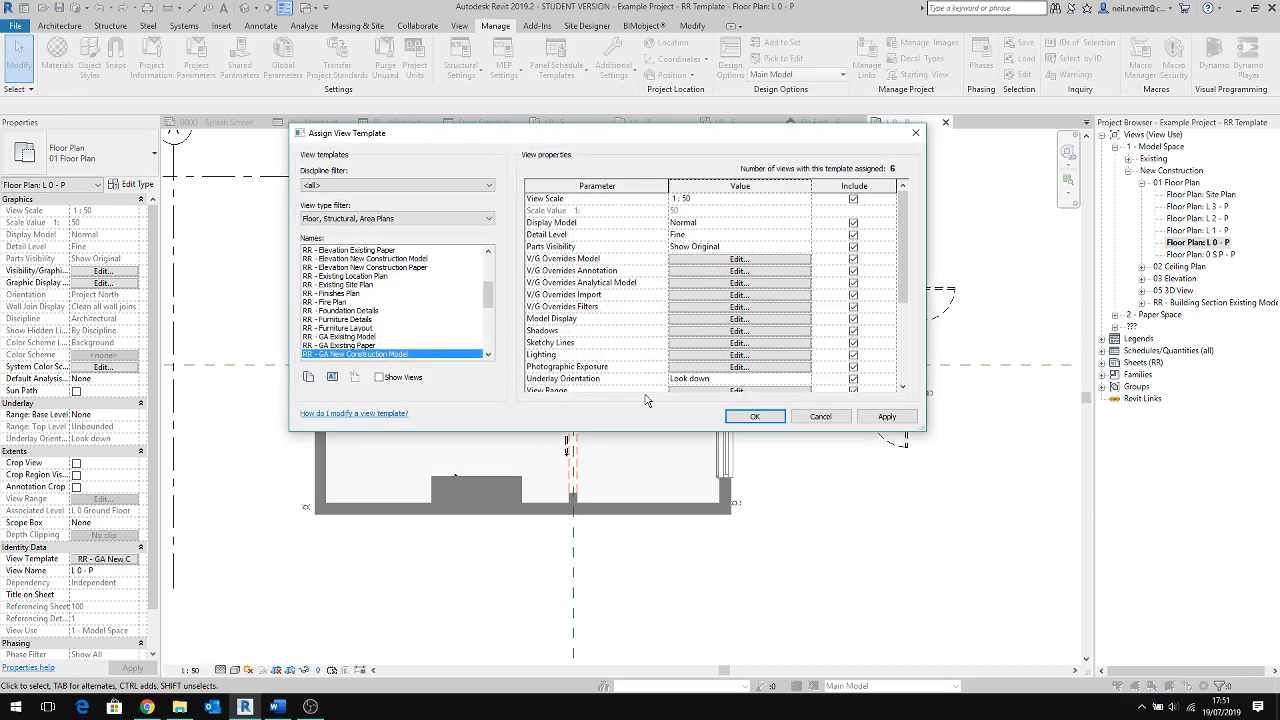
{"action": "left_click", "coordinate": [818, 418]}
{"action": "scroll", "coordinate": [600, 432], "scroll_direction": "up", "scroll_amount": 2}
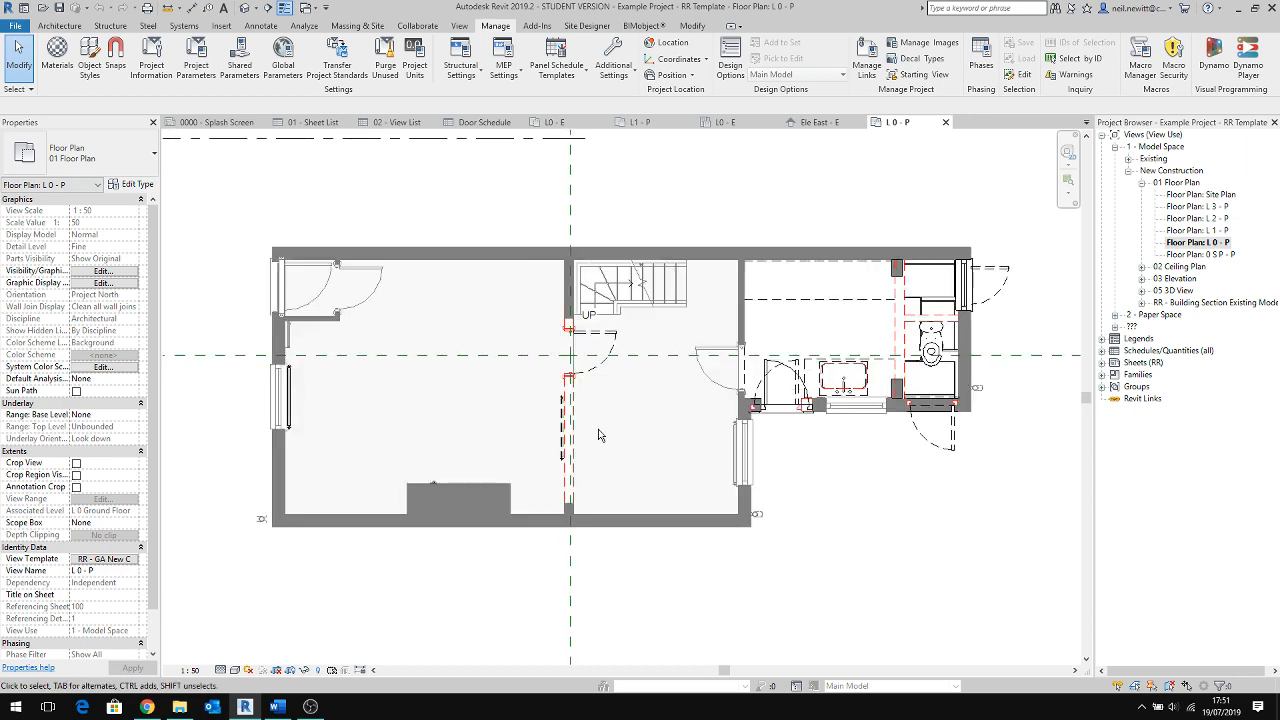
{"action": "middle_click_drag", "start_coordinate": [693, 453], "coordinate": [566, 468]}
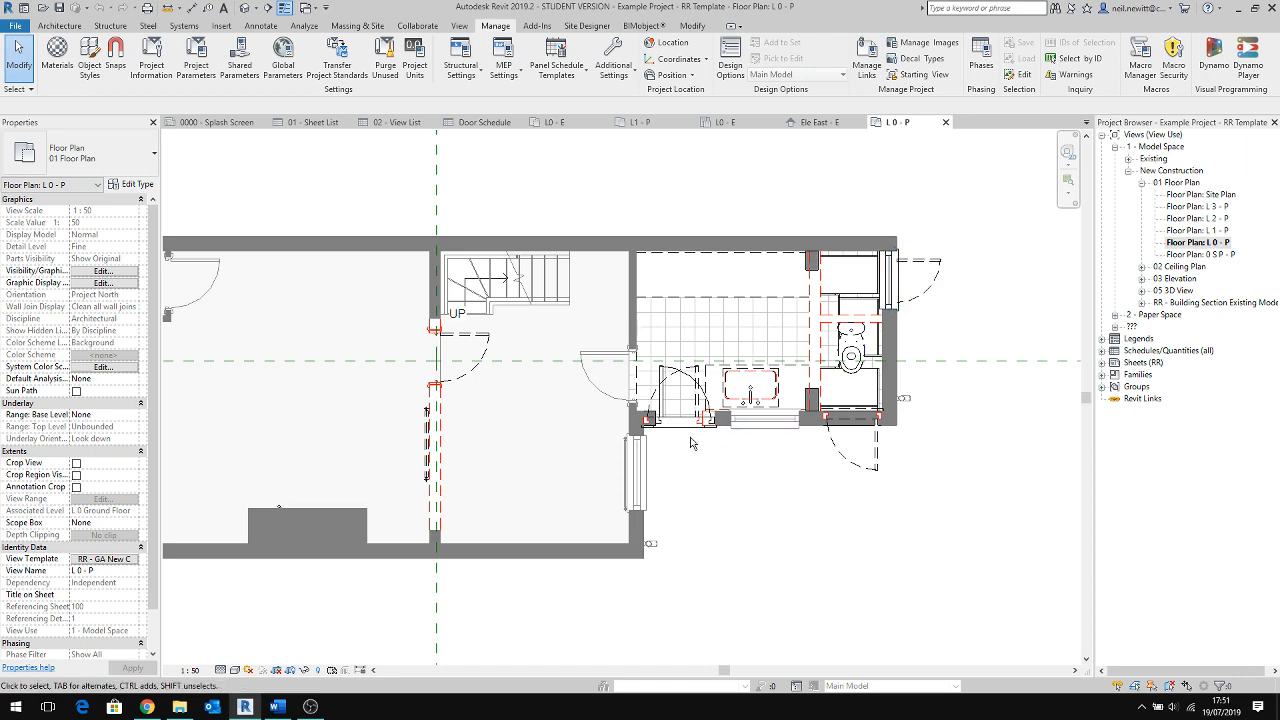
Step: Open the New Construction floor plan L 1 - P and inspect the phasing properties of the new stud wall beside the bathroom
{"action": "double_click", "coordinate": [1218, 231]}
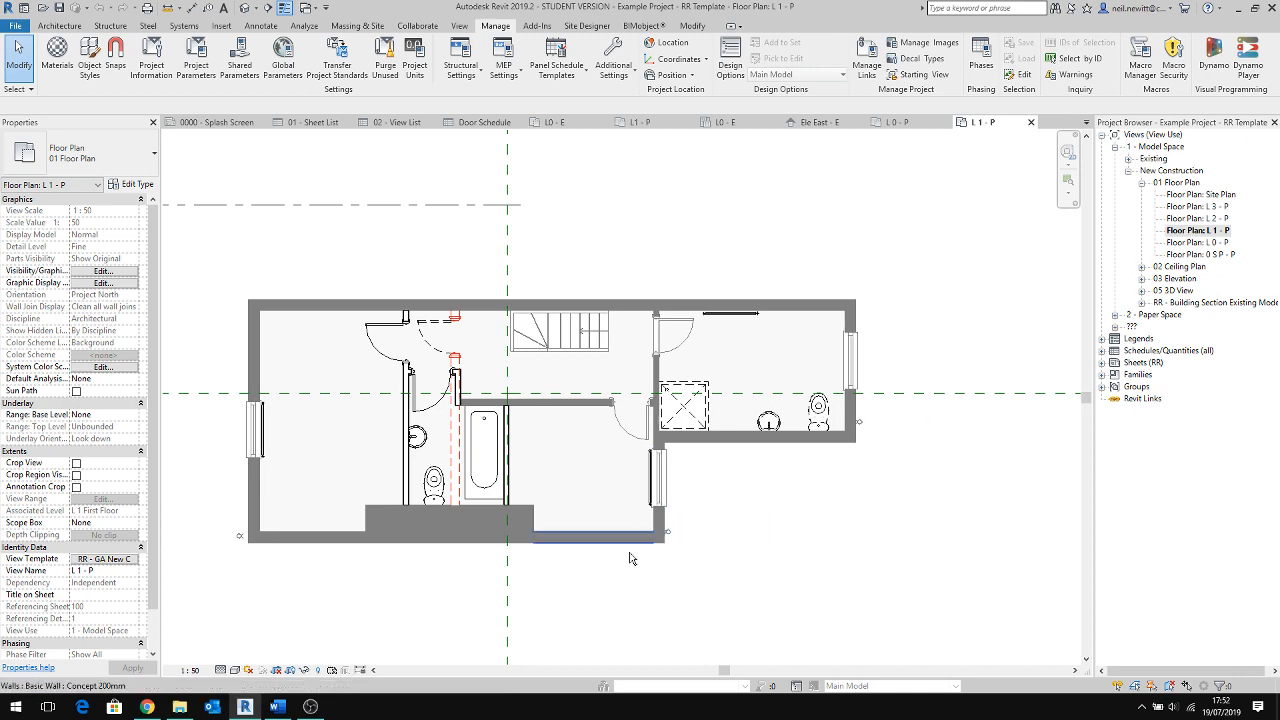
{"action": "scroll", "coordinate": [414, 556], "scroll_direction": "up", "scroll_amount": 3}
{"action": "left_click", "coordinate": [407, 410]}
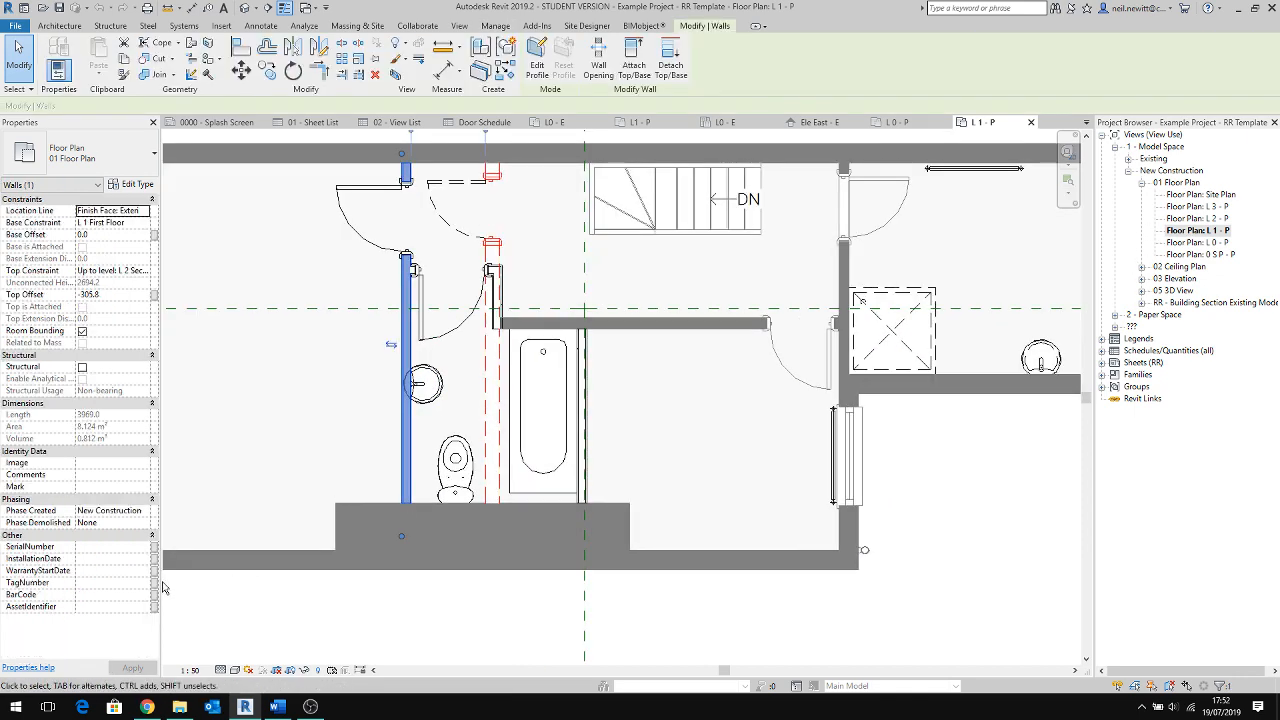
{"action": "left_click", "coordinate": [150, 535]}
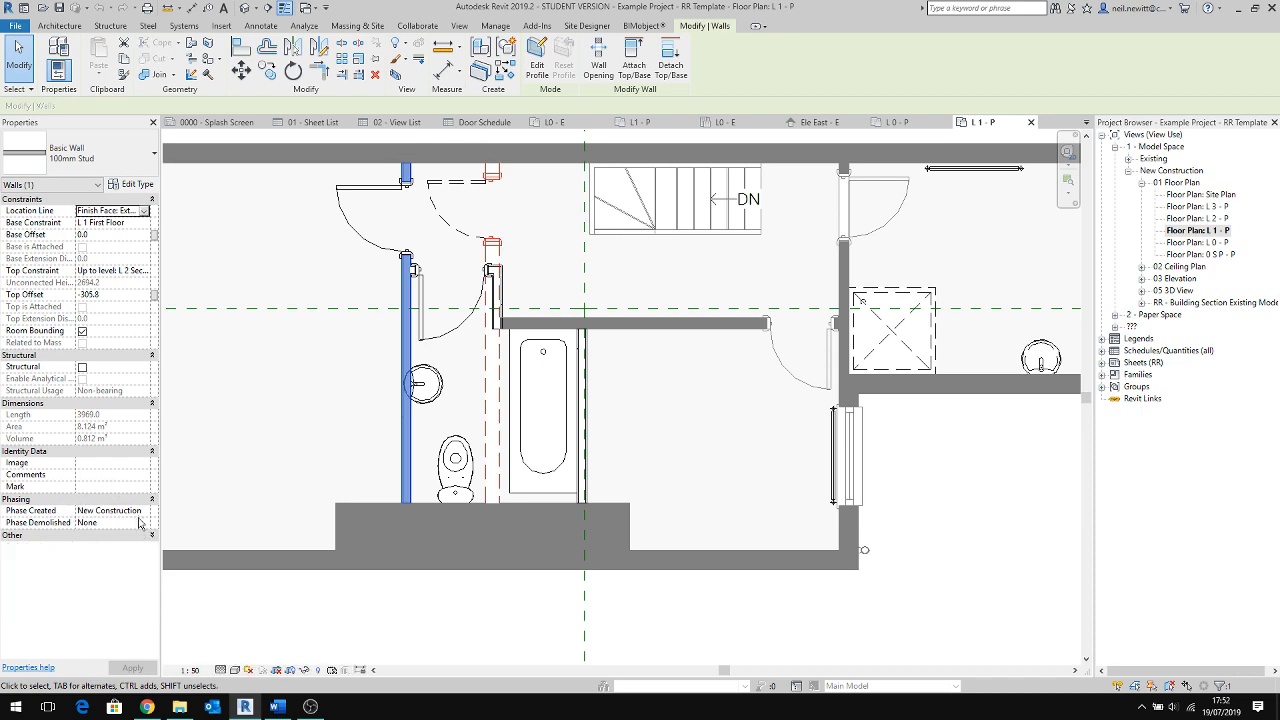
{"action": "left_click", "coordinate": [152, 535]}
{"action": "left_click", "coordinate": [436, 599]}
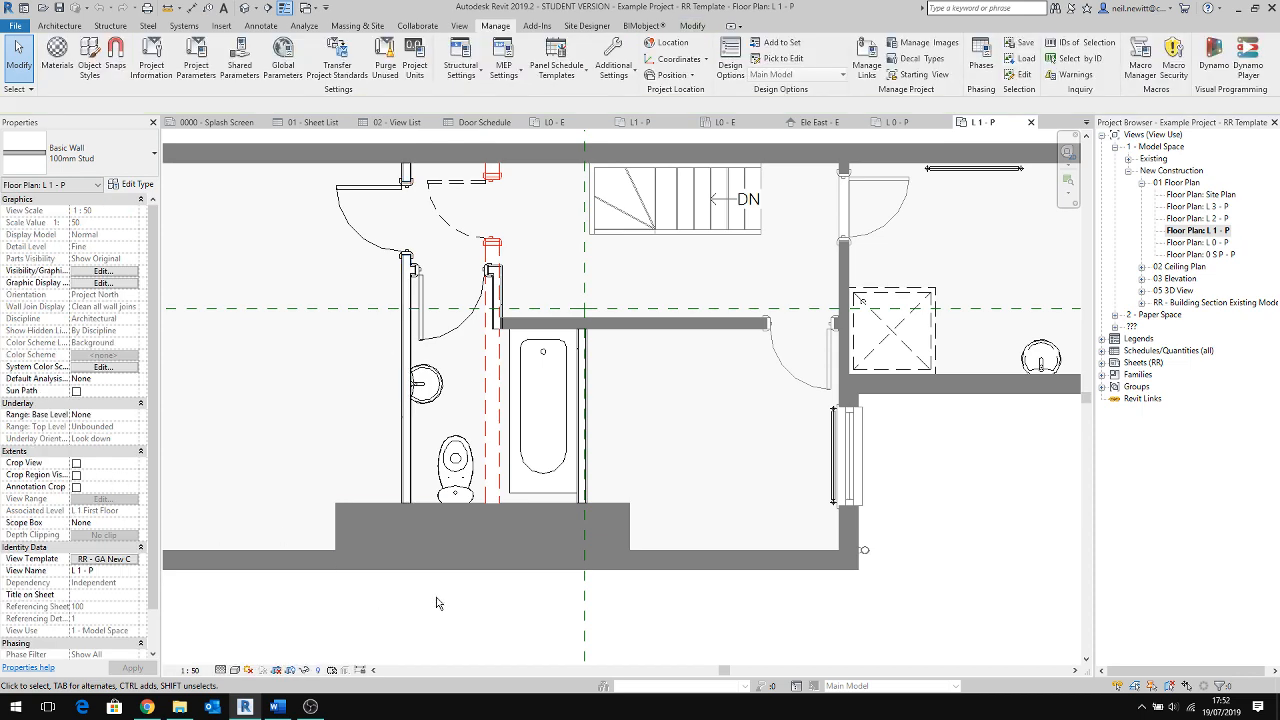
{"action": "scroll", "coordinate": [436, 599], "scroll_direction": "down", "scroll_amount": 2}
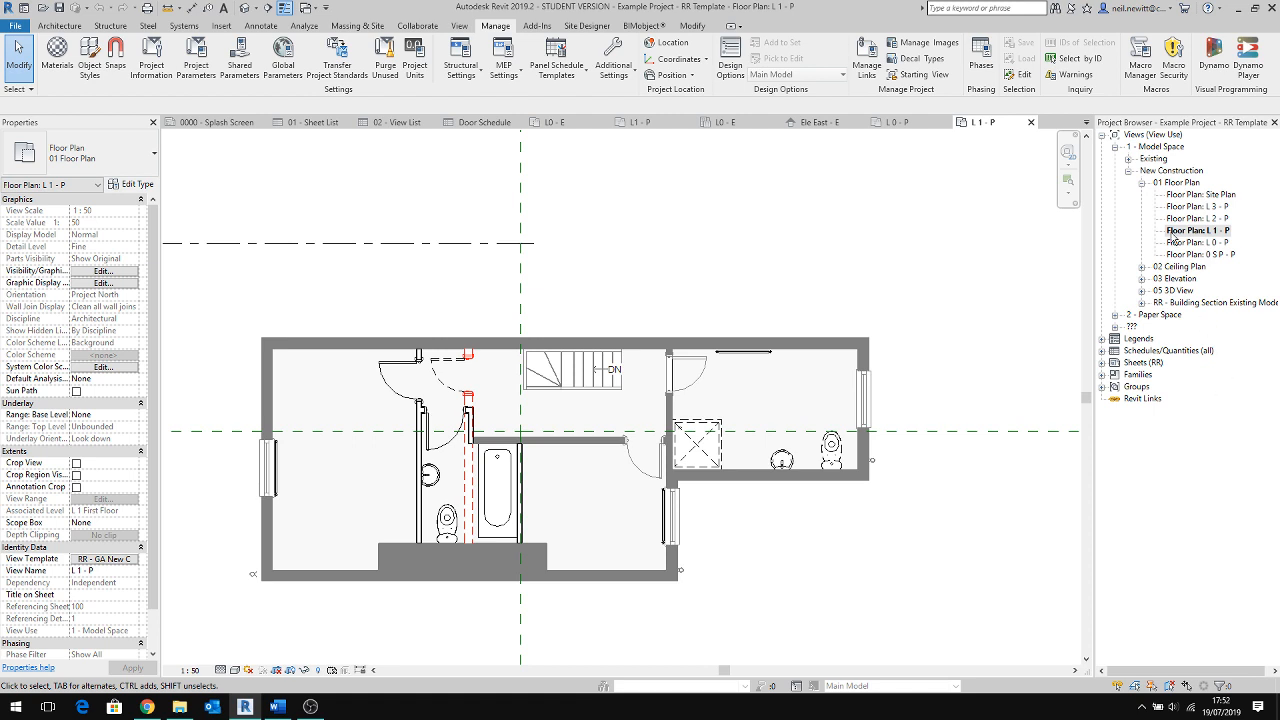
Step: Expand the Existing floor plans under Model Space and open floor plan L0 - E
{"action": "left_click", "coordinate": [1128, 159]}
{"action": "left_click", "coordinate": [1142, 172]}
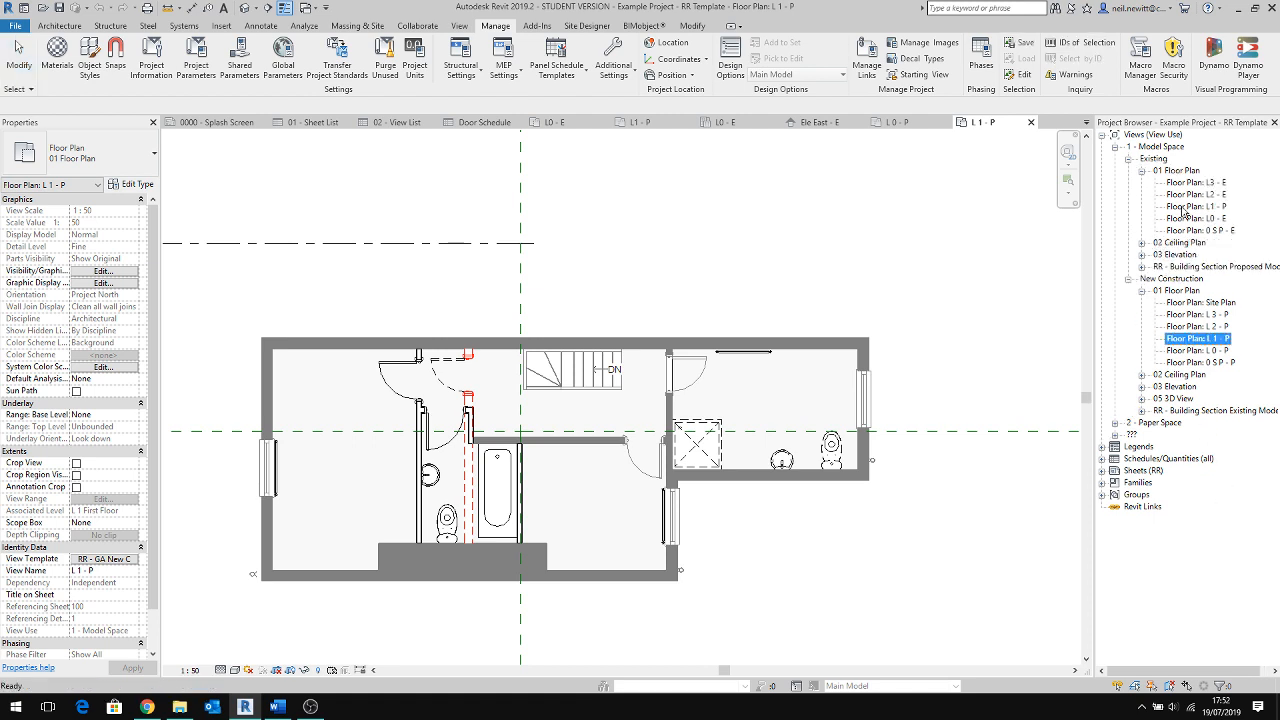
{"action": "double_click", "coordinate": [1205, 222]}
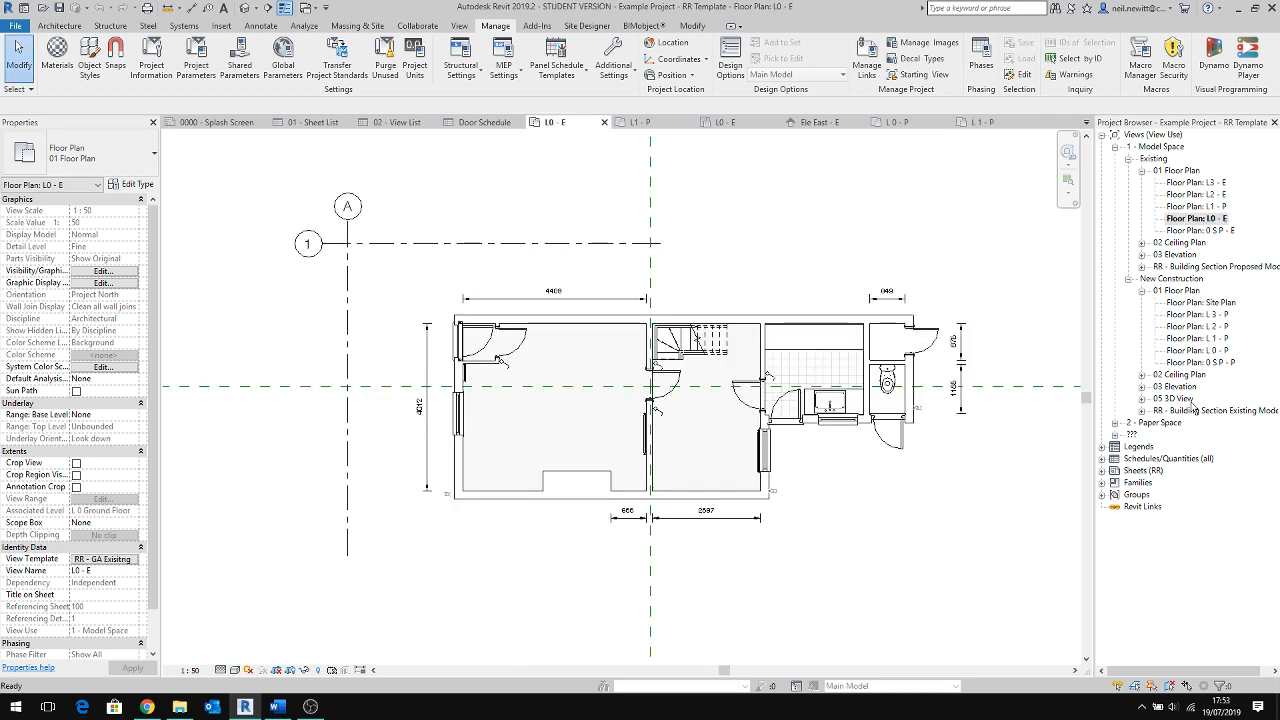
Step: Expand the Paper Space view branches and open L 0 Ground Floor - Existing to examine its dimensions and room names
{"action": "left_click", "coordinate": [1116, 424]}
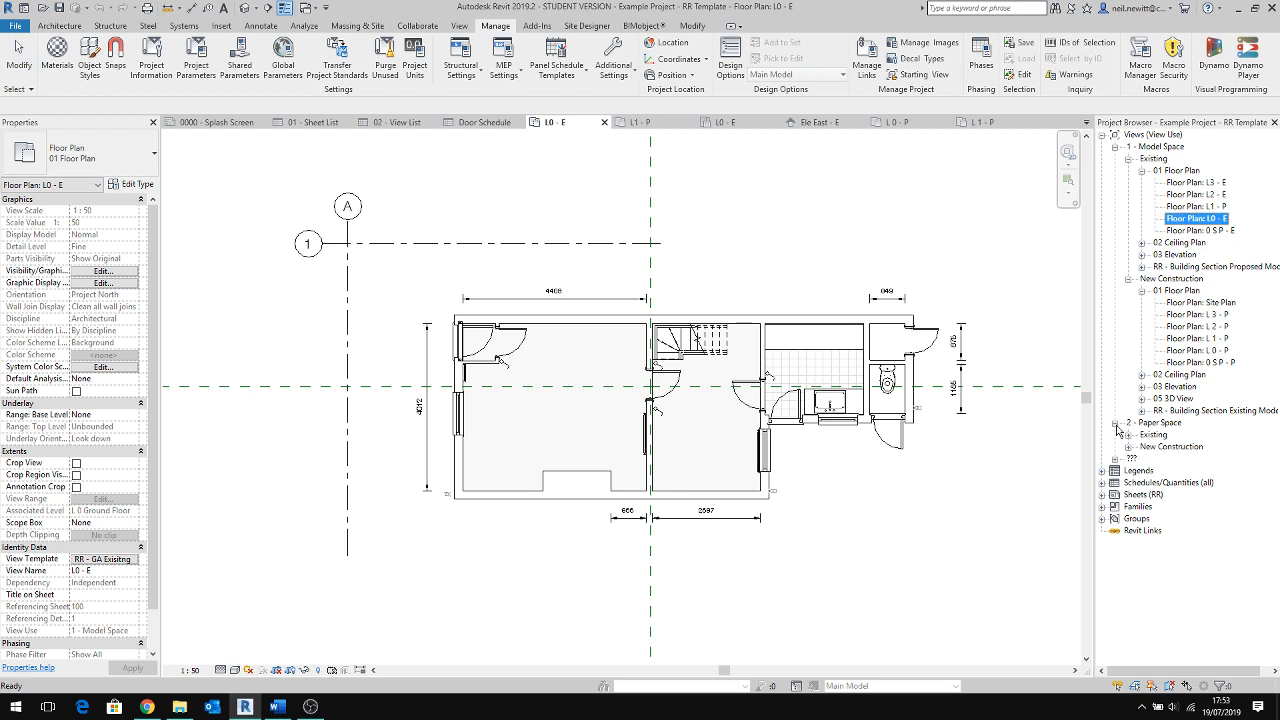
{"action": "left_click", "coordinate": [1128, 435]}
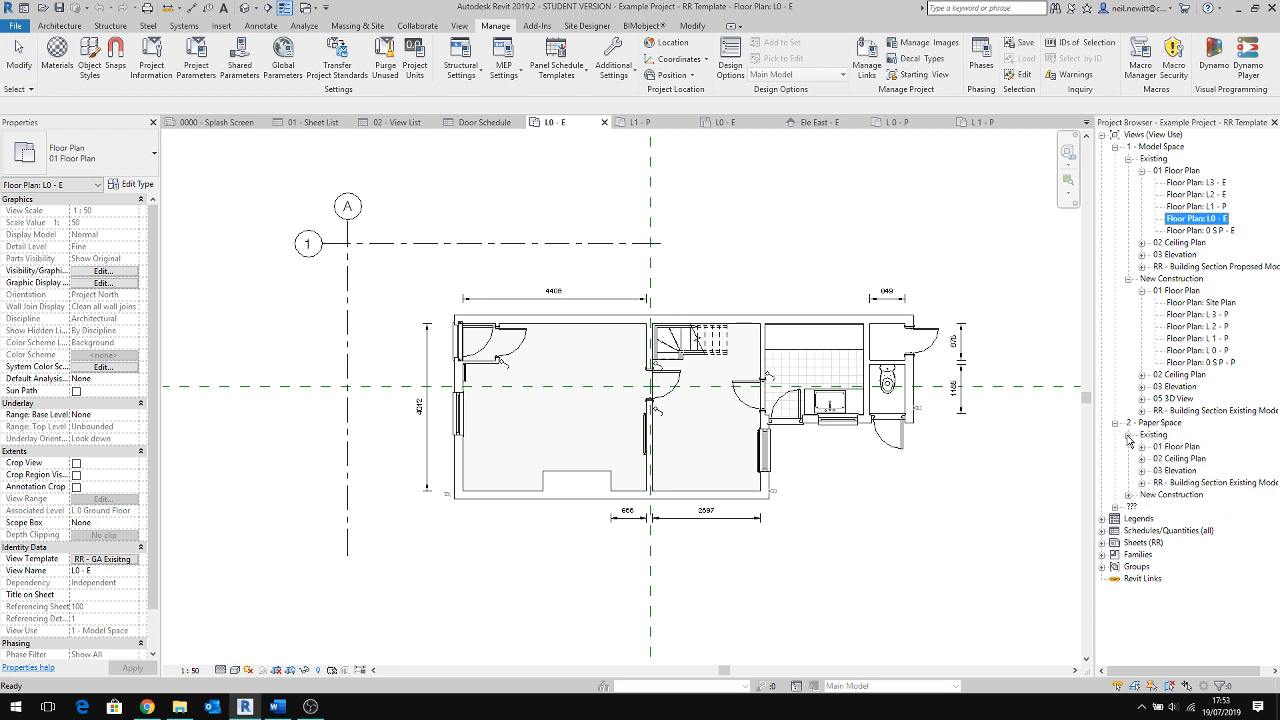
{"action": "left_click", "coordinate": [1129, 496]}
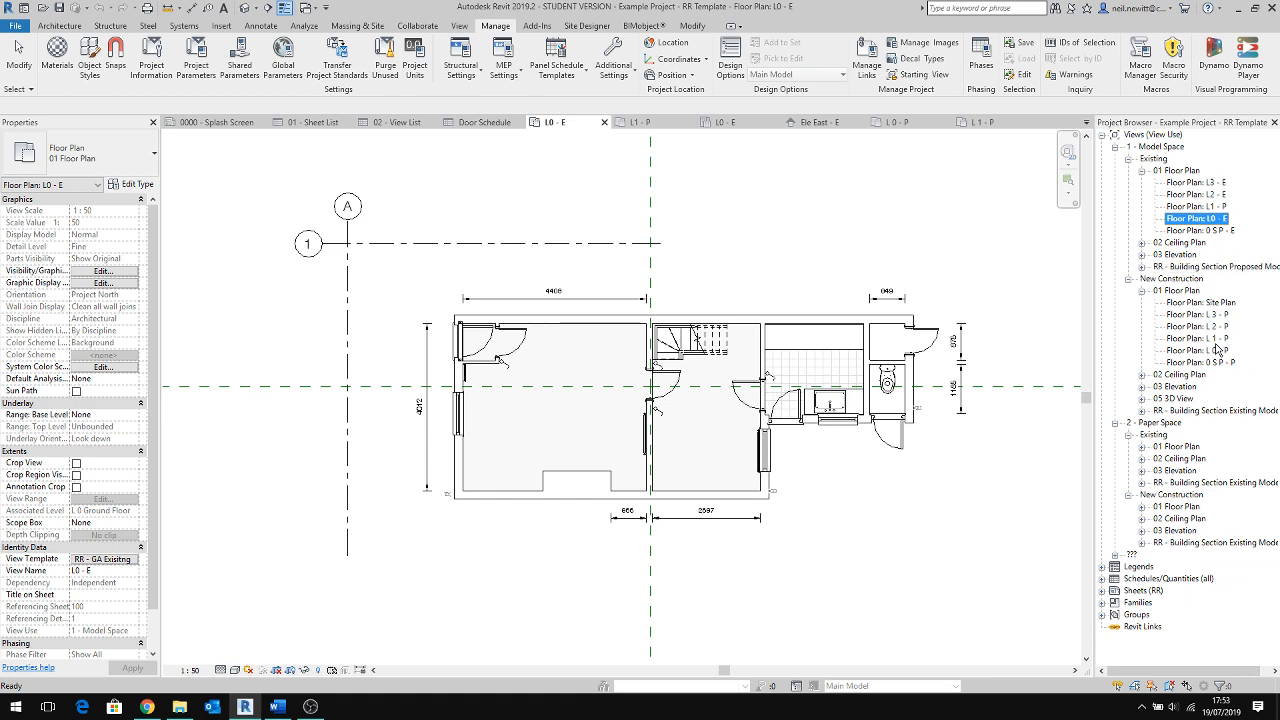
{"action": "double_click", "coordinate": [1183, 447]}
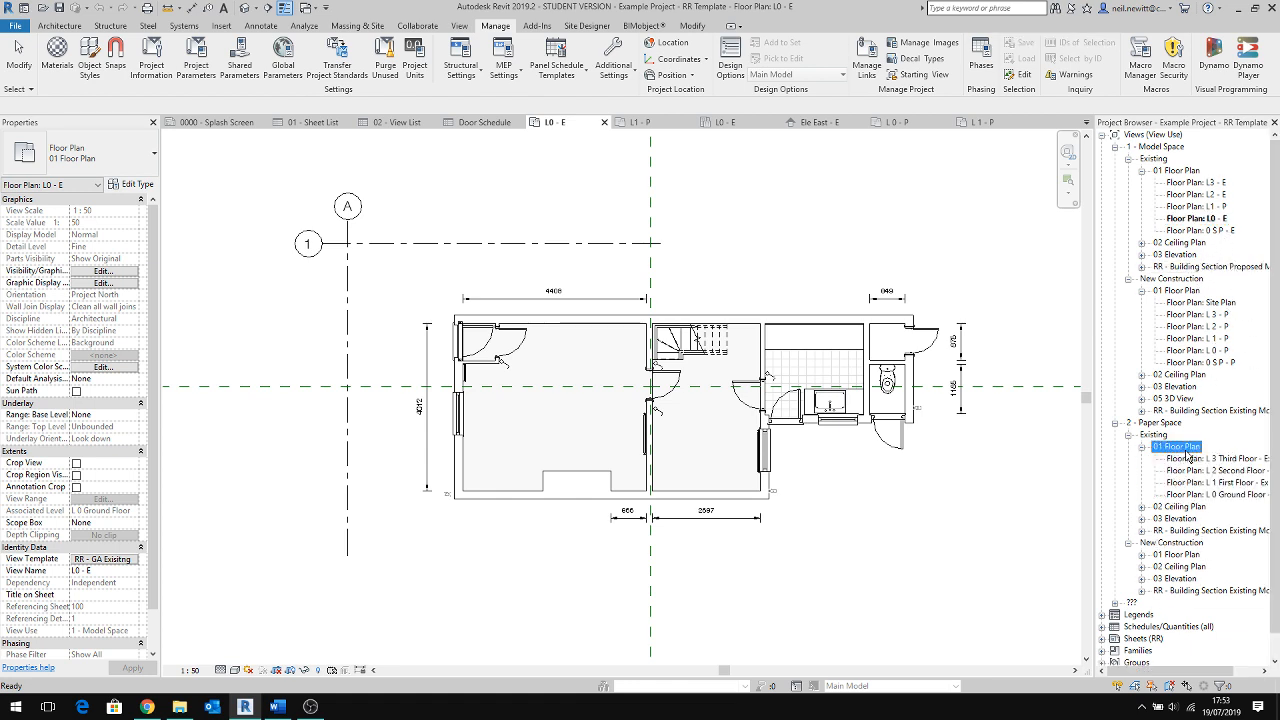
{"action": "double_click", "coordinate": [1212, 494]}
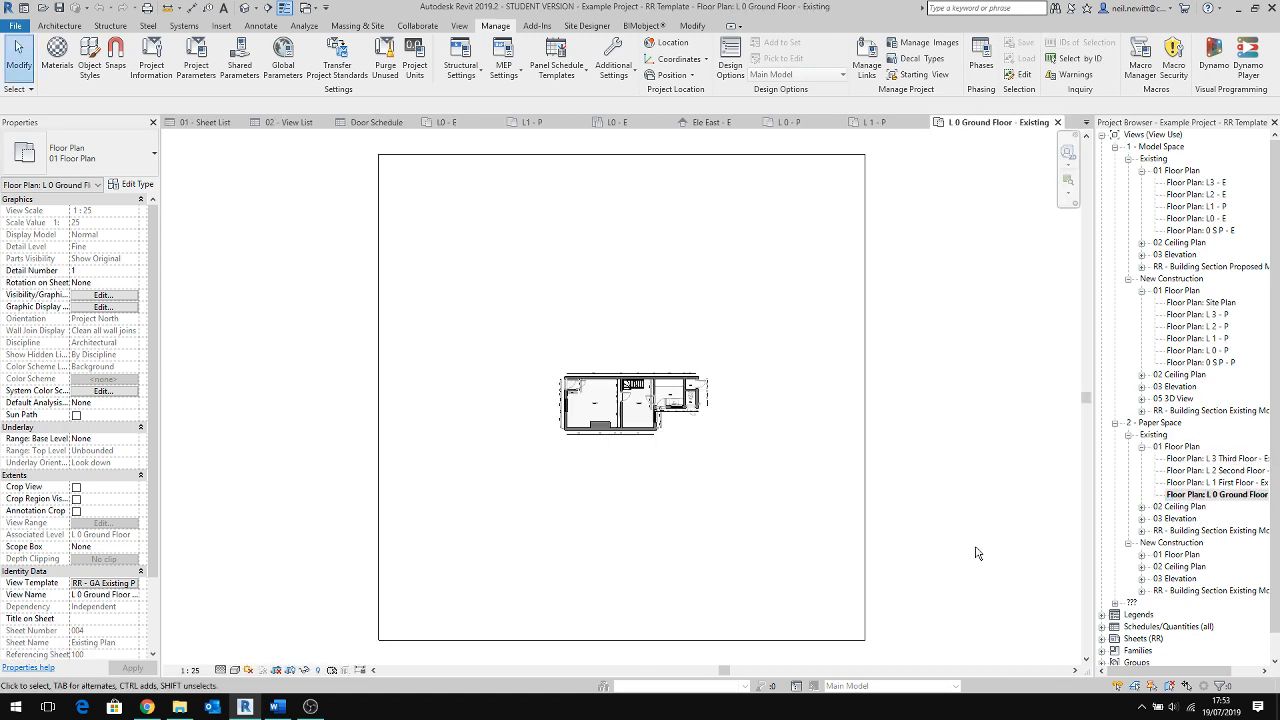
{"action": "scroll", "coordinate": [642, 406], "scroll_direction": "up", "scroll_amount": 6}
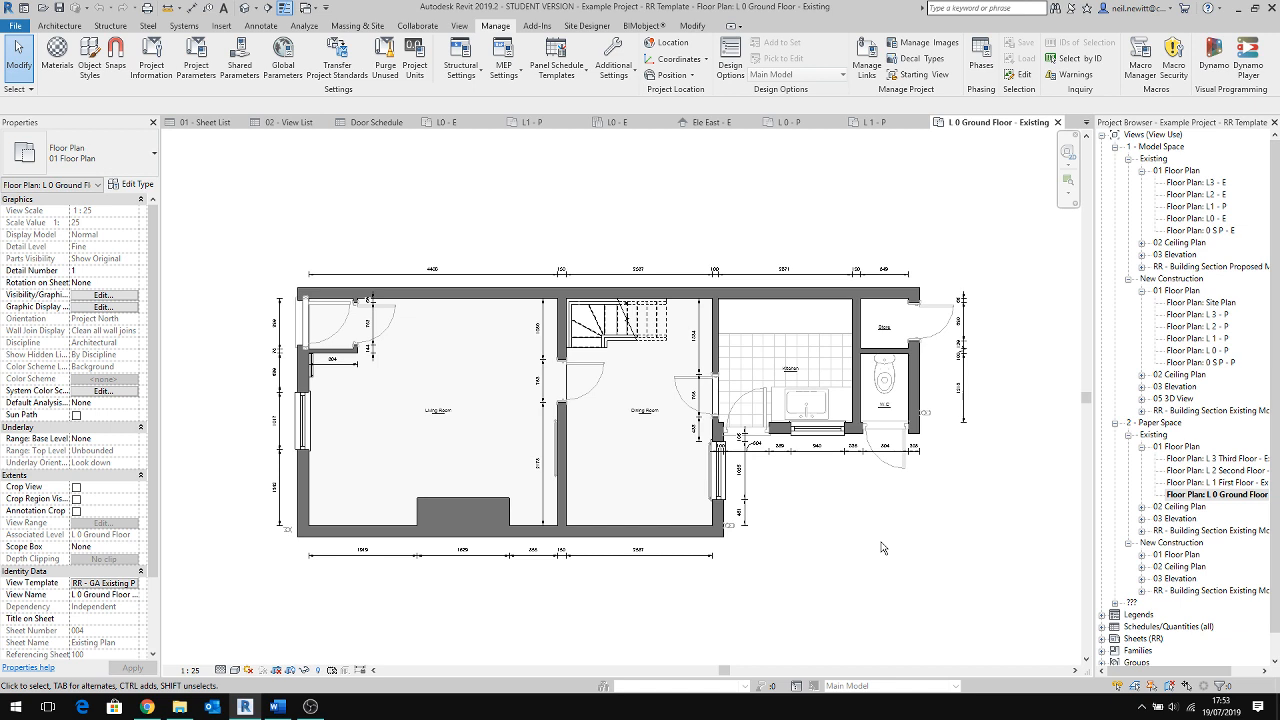
Step: Open the Paper Space New Construction plan L 0 Ground Floor and inspect the living room window's description tag
{"action": "double_click", "coordinate": [1178, 556]}
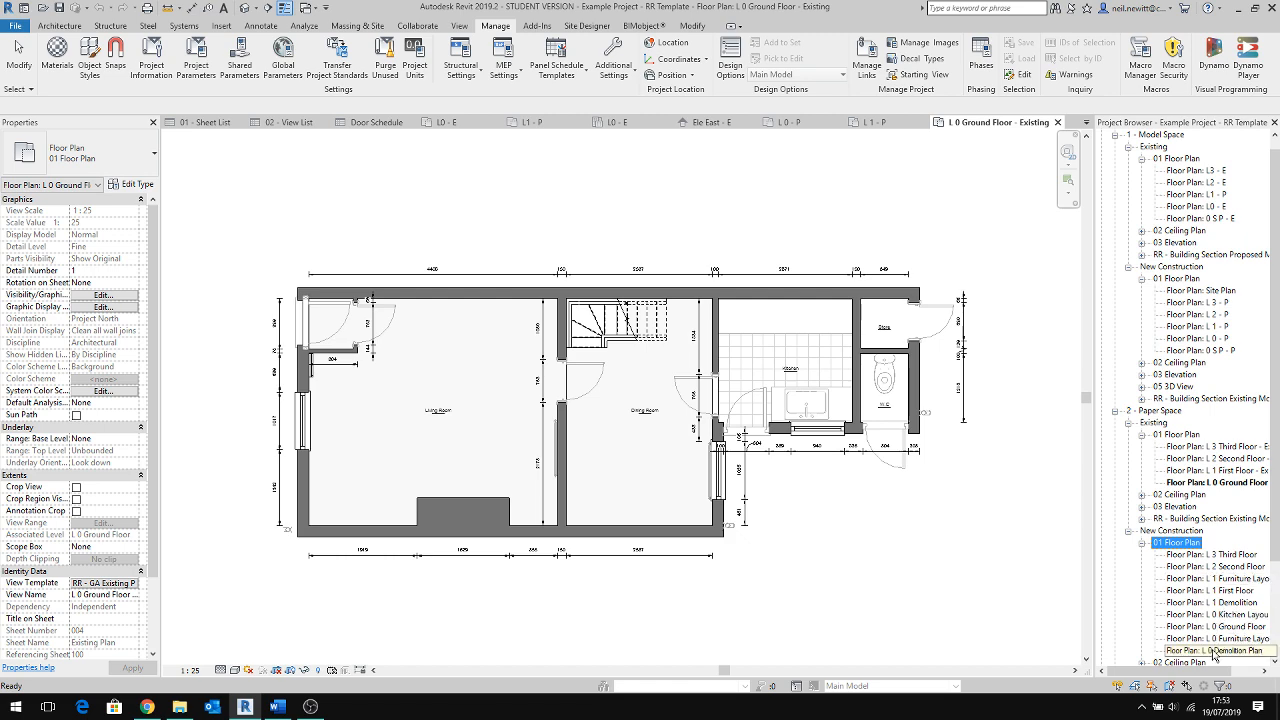
{"action": "double_click", "coordinate": [1215, 627]}
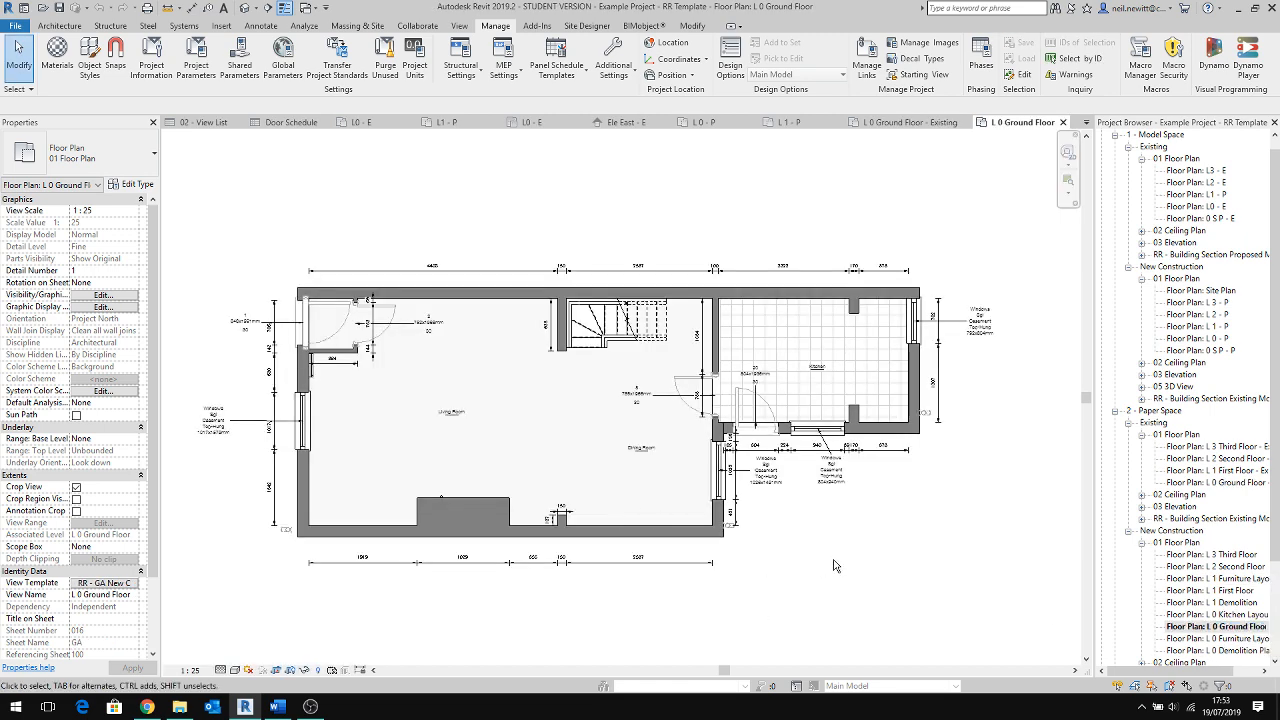
{"action": "scroll", "coordinate": [222, 375], "scroll_direction": "up", "scroll_amount": 2}
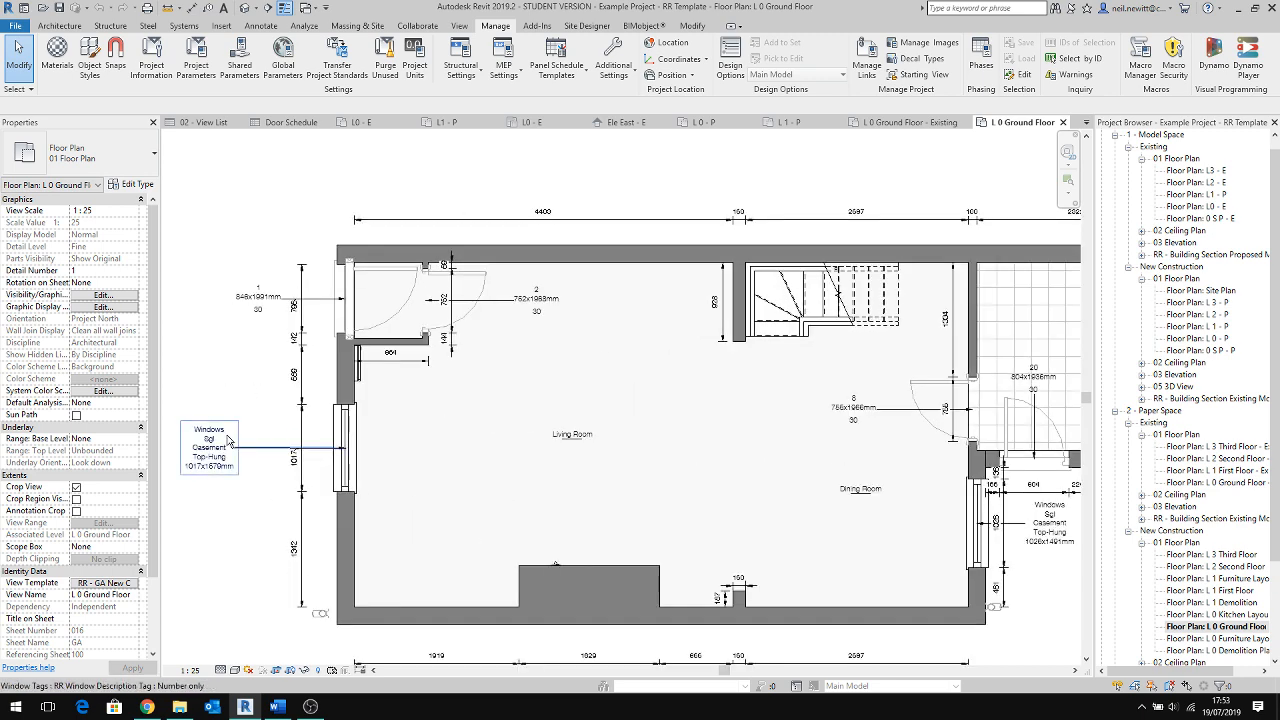
{"action": "left_click", "coordinate": [210, 468]}
{"action": "left_click_drag", "start_coordinate": [210, 477], "coordinate": [212, 477]}
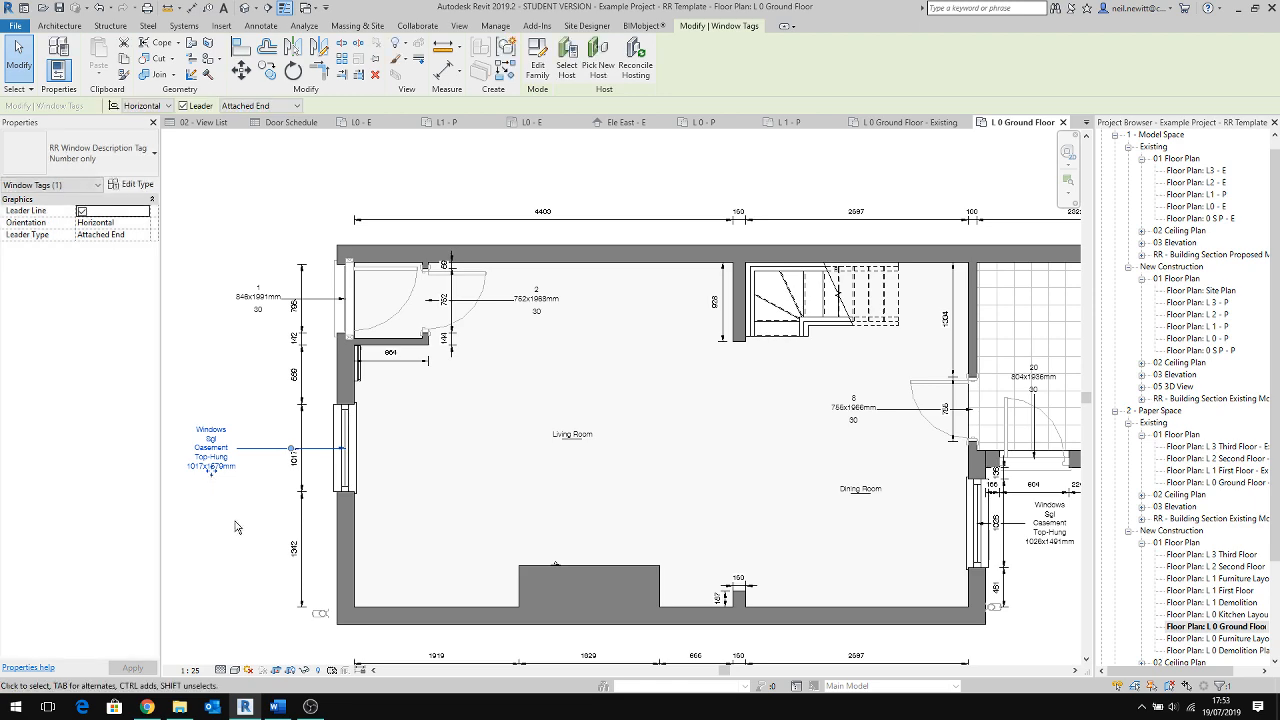
{"action": "left_click", "coordinate": [237, 522]}
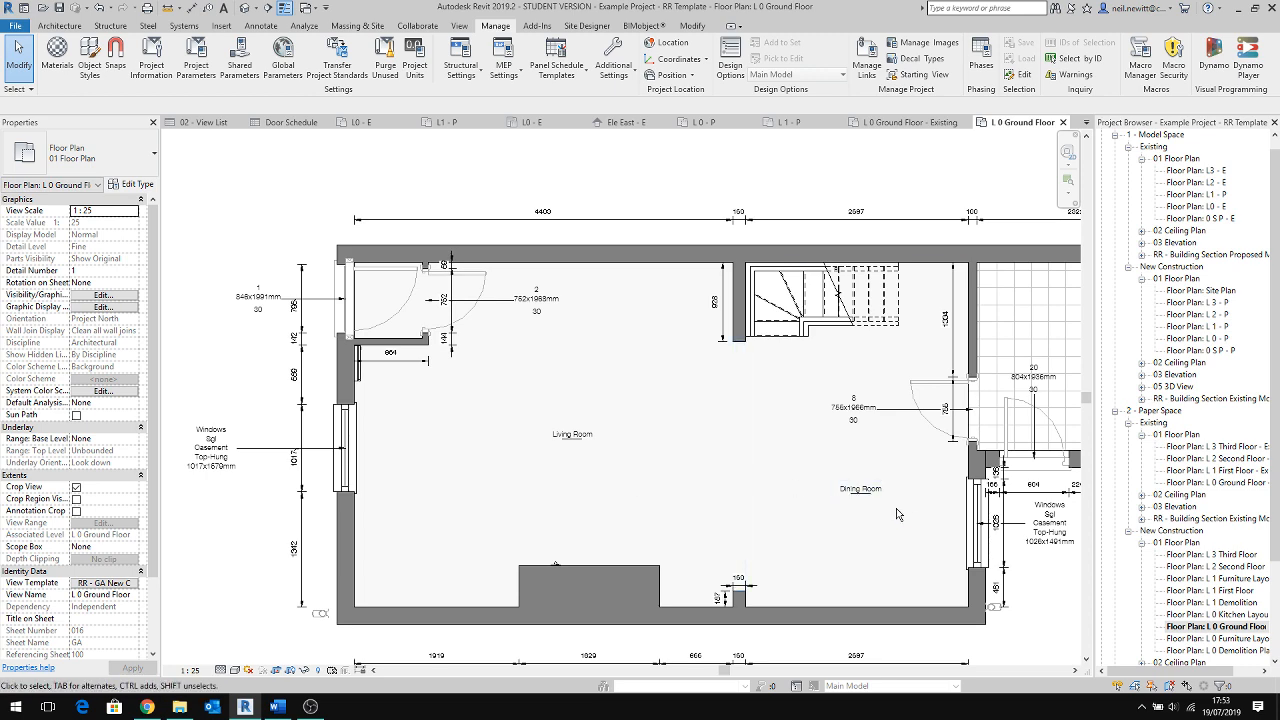
Step: Inspect the description tag and properties of the kitchen window beside the rear door, then clear the selection
{"action": "scroll", "coordinate": [897, 509], "scroll_direction": "down", "scroll_amount": 3}
{"action": "middle_click_drag", "start_coordinate": [1028, 596], "coordinate": [957, 534]}
{"action": "scroll", "coordinate": [1021, 494], "scroll_direction": "up", "scroll_amount": 5}
{"action": "middle_click_drag", "start_coordinate": [1022, 499], "coordinate": [785, 603]}
{"action": "left_click", "coordinate": [726, 522]}
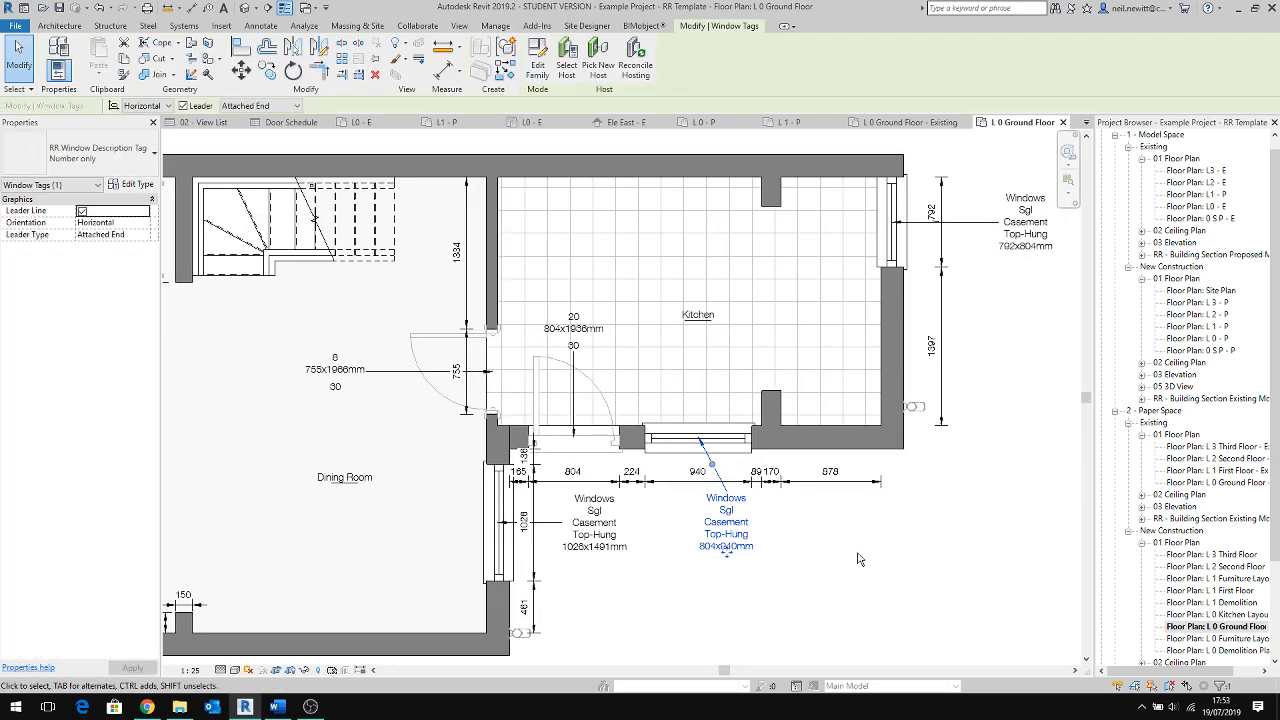
{"action": "left_click", "coordinate": [858, 559]}
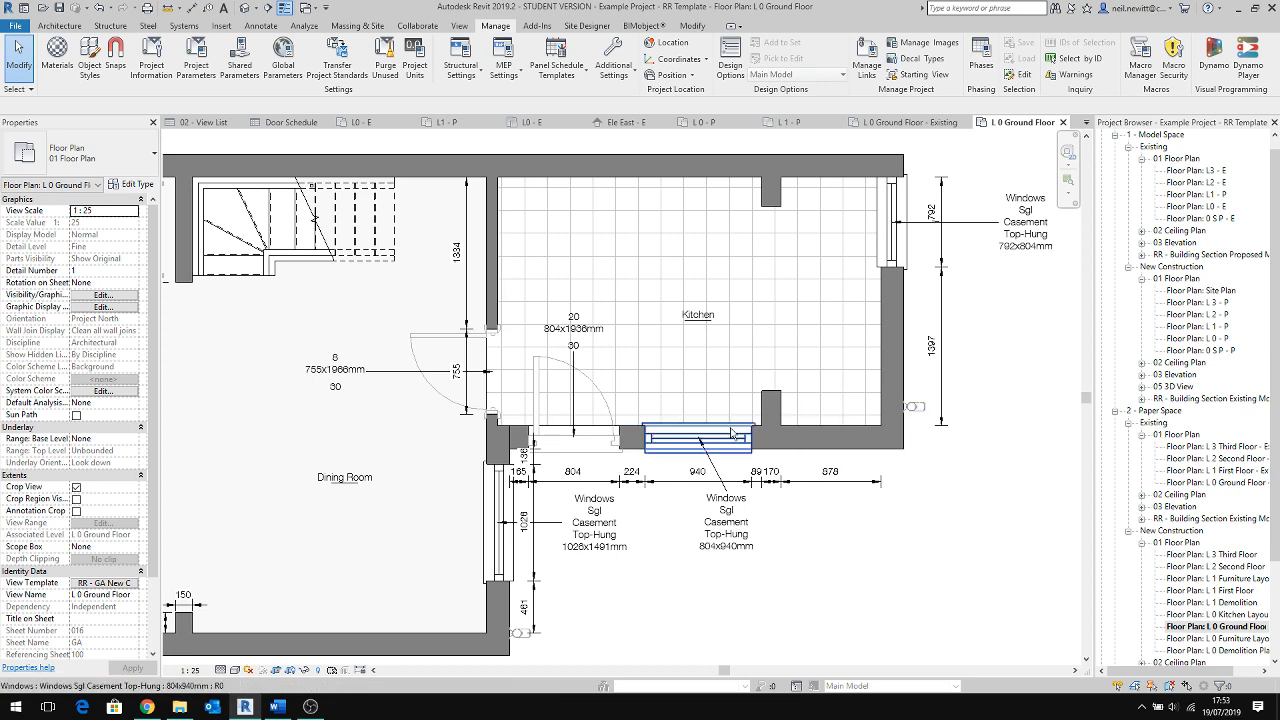
{"action": "left_click", "coordinate": [700, 437]}
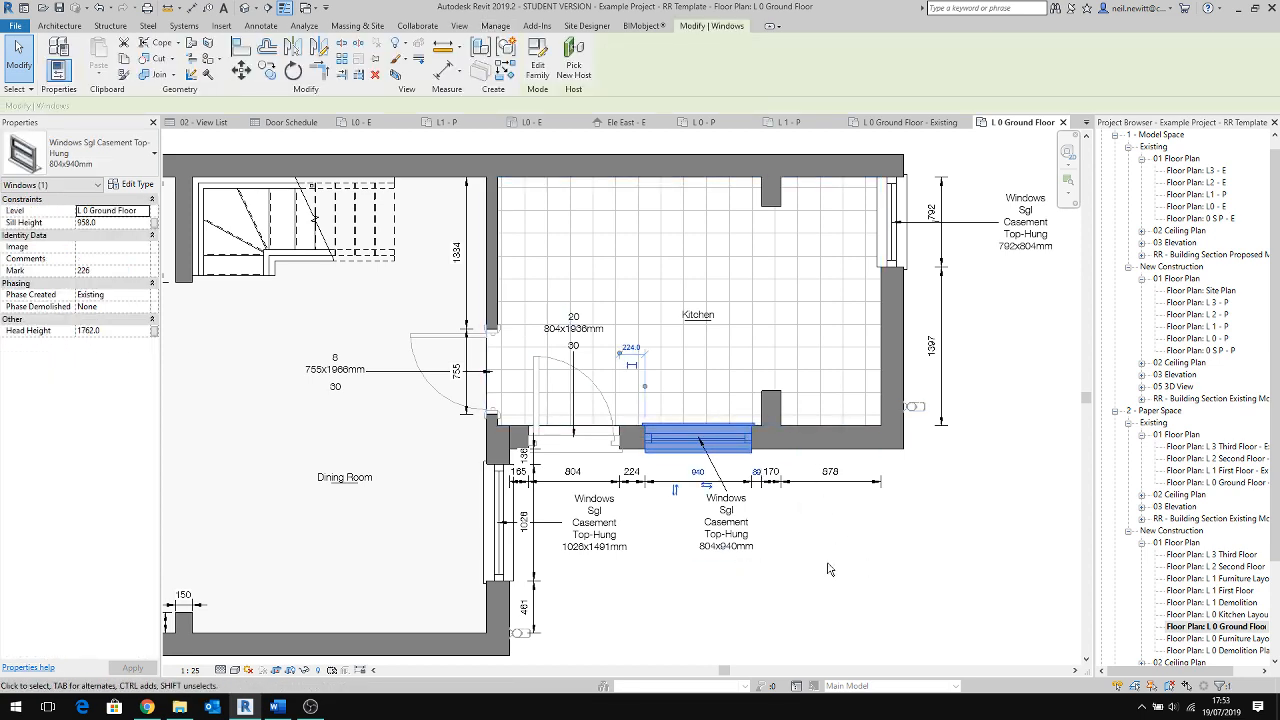
{"action": "left_click", "coordinate": [828, 569]}
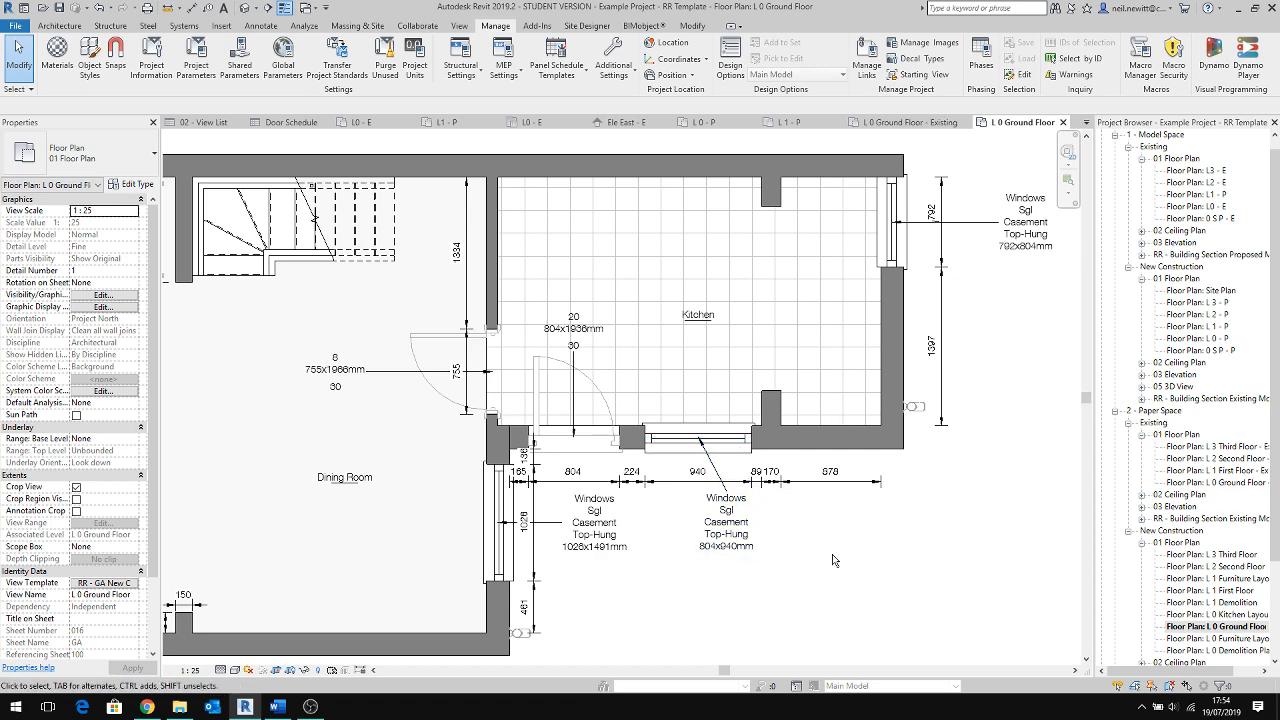
Step: Collapse the Model Space branch and open the L 0 Demolition Plan to view its full layout
{"action": "scroll", "coordinate": [832, 554], "scroll_direction": "down", "scroll_amount": 3}
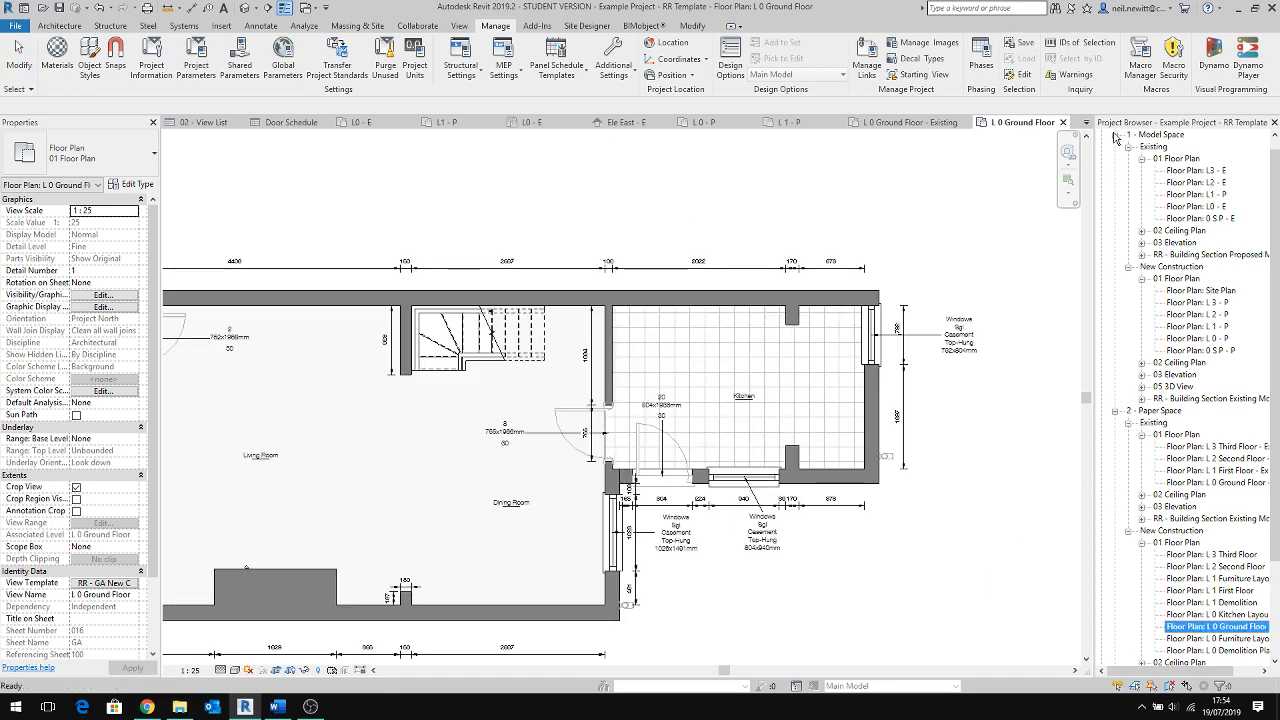
{"action": "left_click", "coordinate": [1115, 135]}
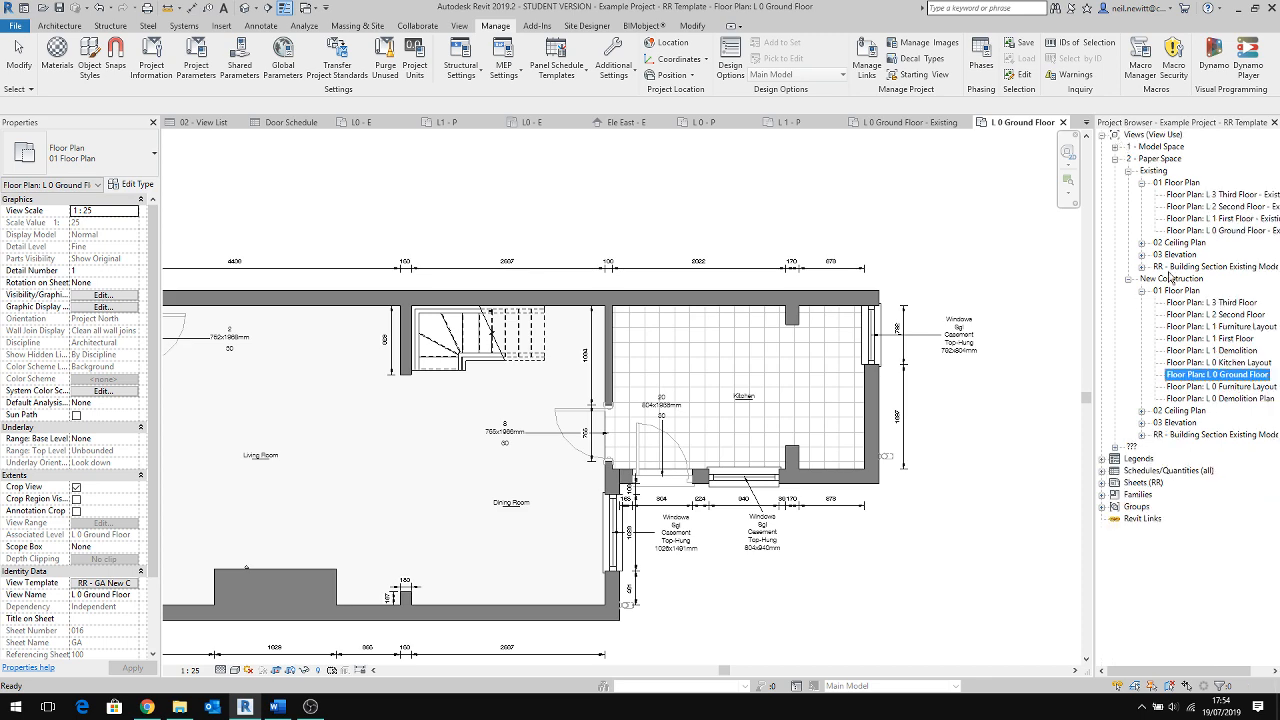
{"action": "double_click", "coordinate": [1204, 400]}
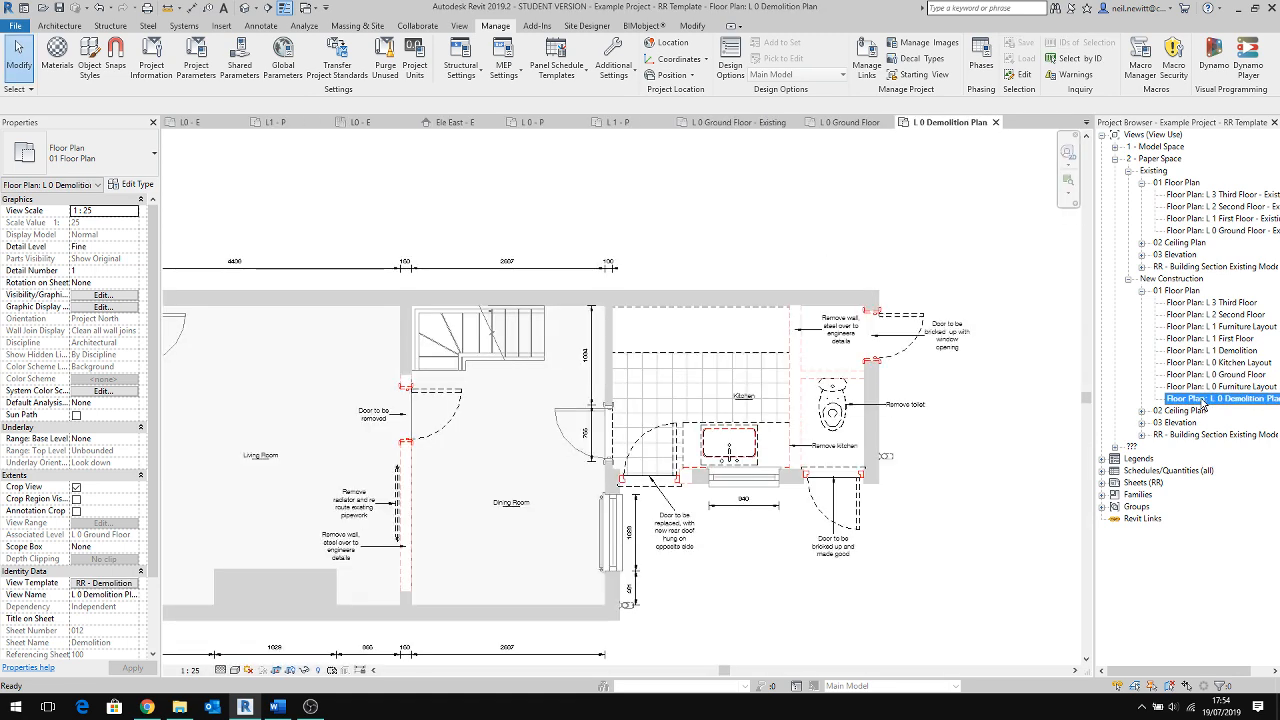
{"action": "scroll", "coordinate": [978, 530], "scroll_direction": "down", "scroll_amount": 2}
{"action": "middle_click_drag", "start_coordinate": [880, 555], "coordinate": [925, 512]}
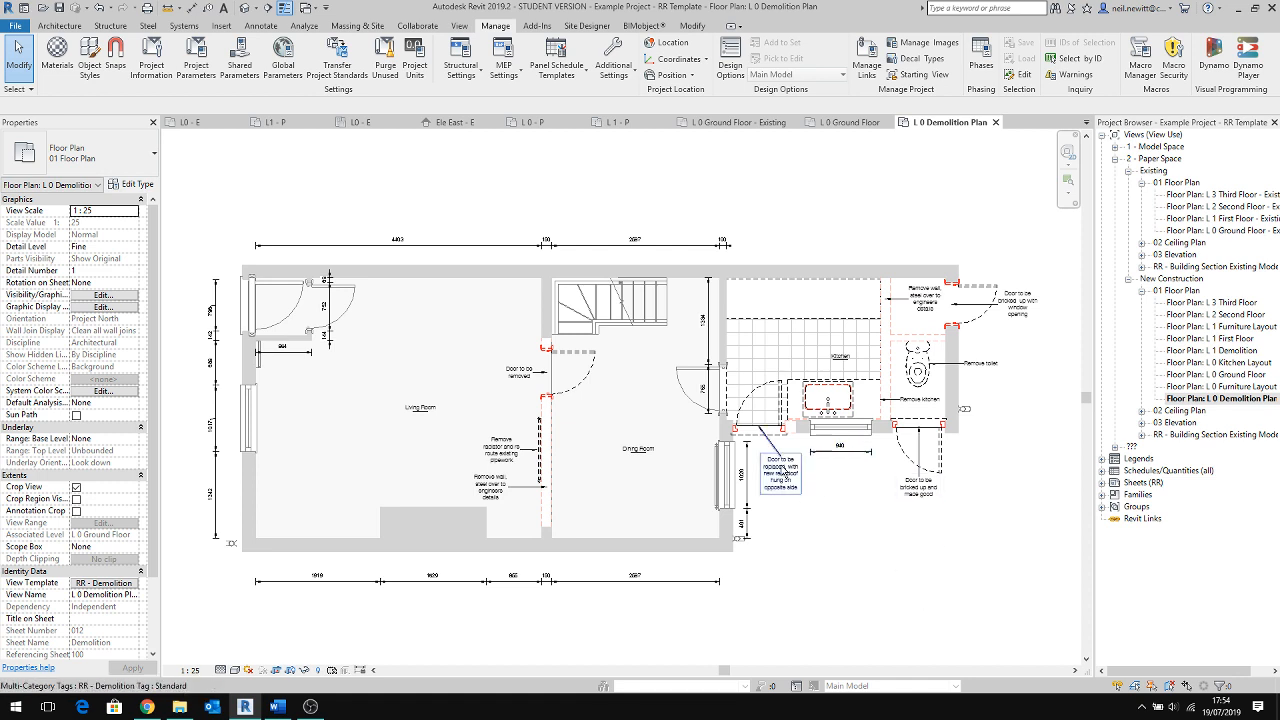
Step: Inspect the demolition tags on the doors around the kitchen and toilet in the demolition plan
{"action": "left_click", "coordinate": [783, 471]}
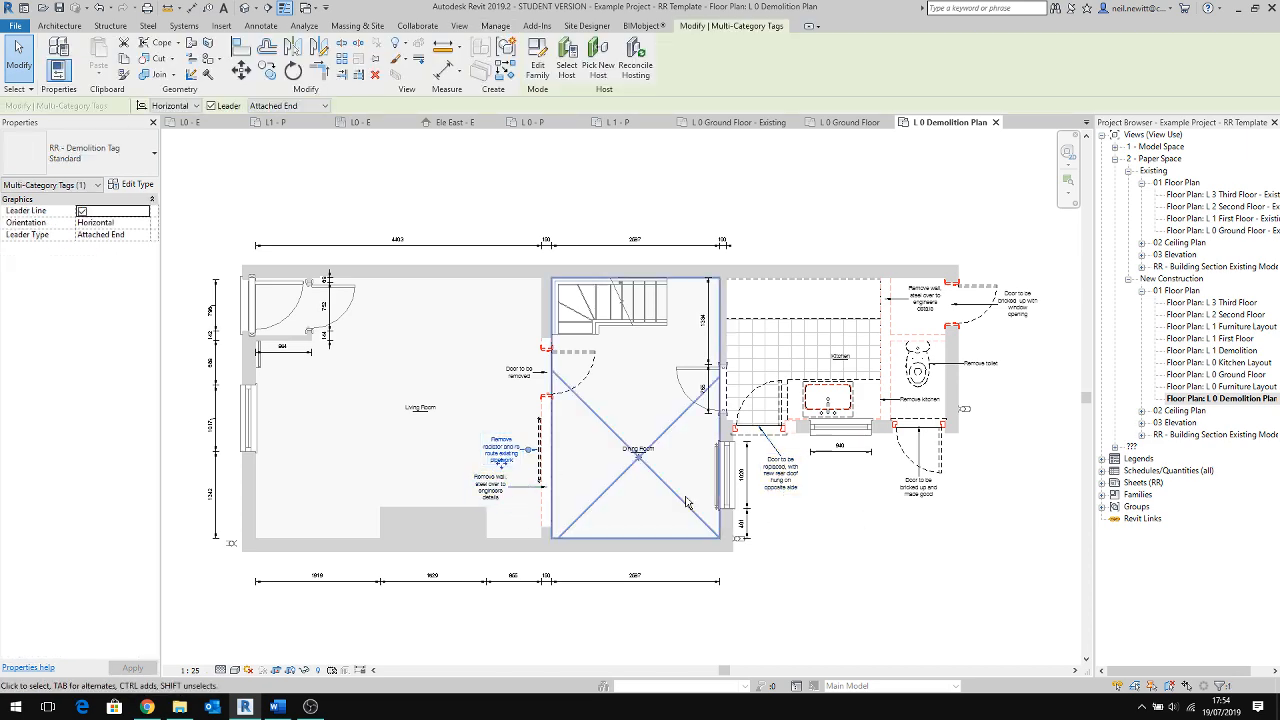
{"action": "left_click", "coordinate": [918, 487]}
{"action": "left_click", "coordinate": [1025, 315]}
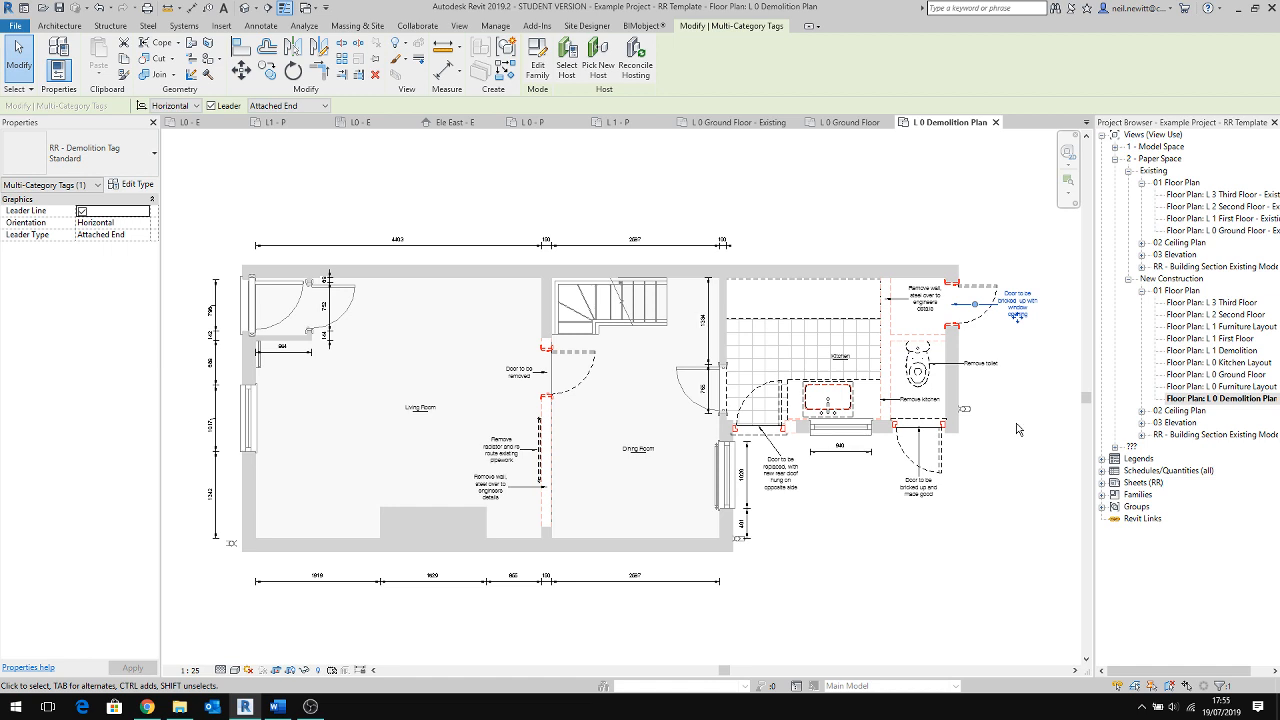
Step: Open the L 0 Furniture Layout plan and review its assigned view template, RR - Furniture Layout, without changing it
{"action": "double_click", "coordinate": [1220, 387]}
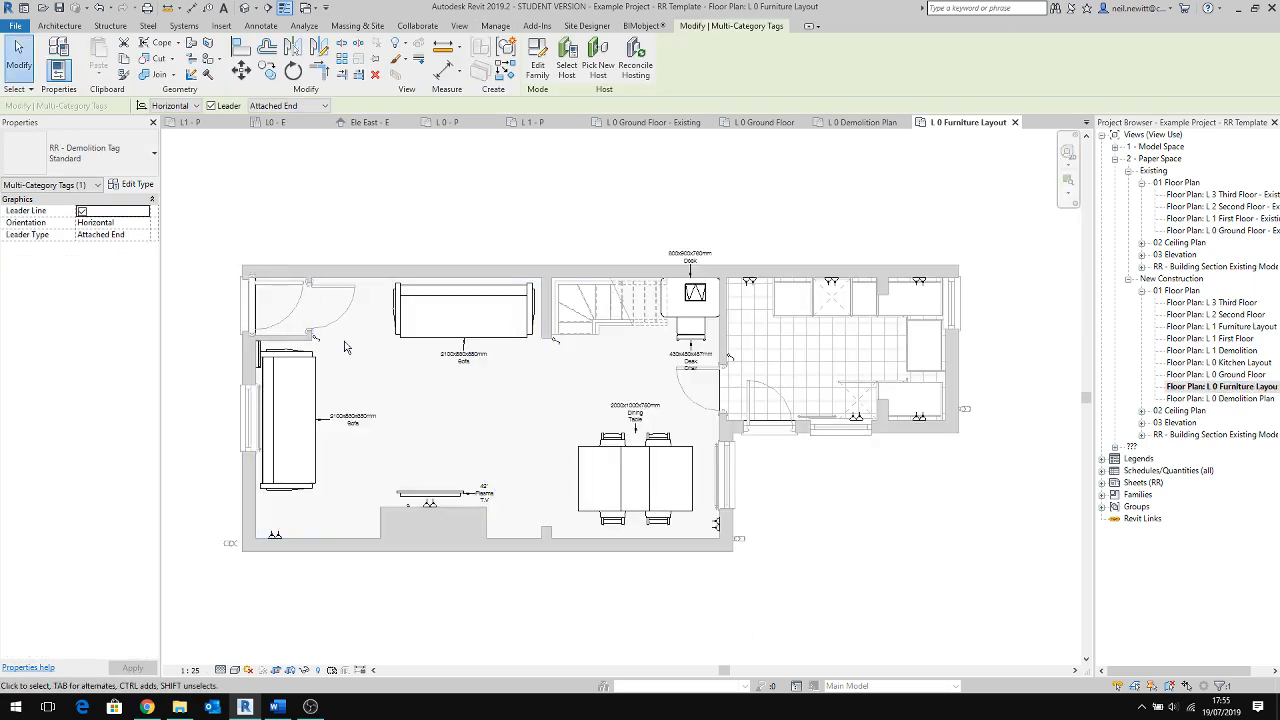
{"action": "left_click", "coordinate": [1165, 387]}
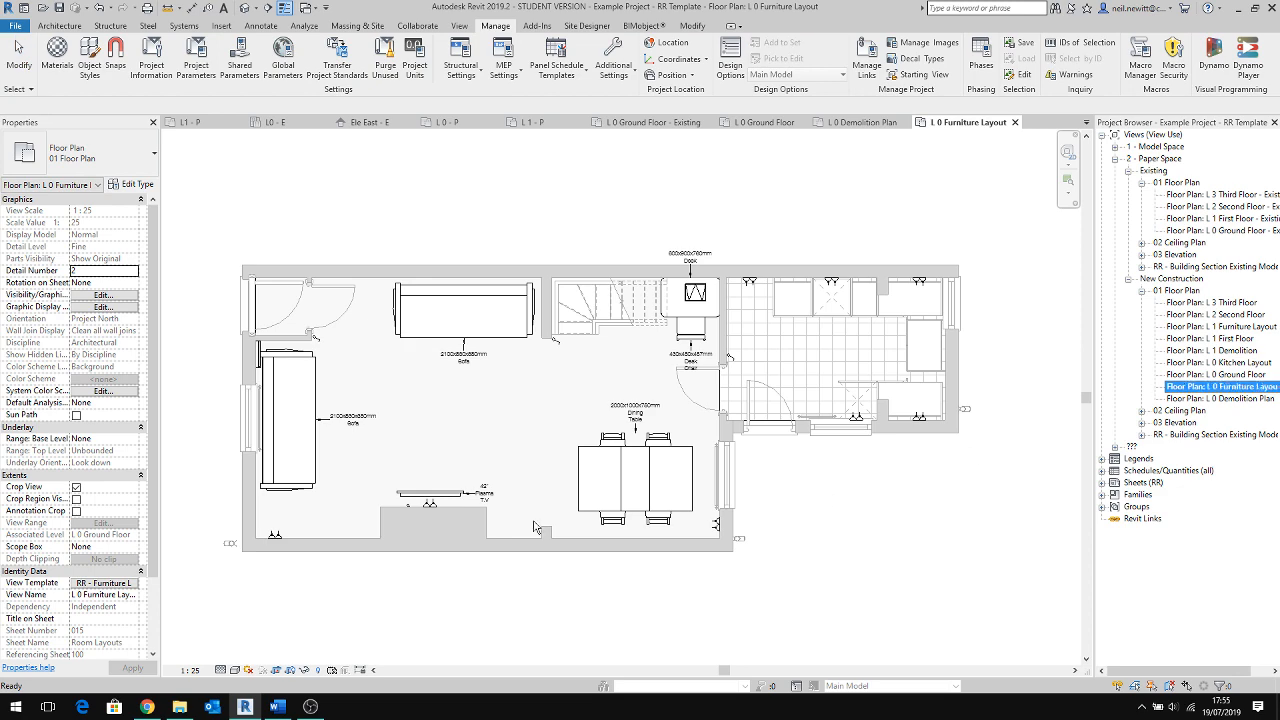
{"action": "left_click", "coordinate": [119, 585]}
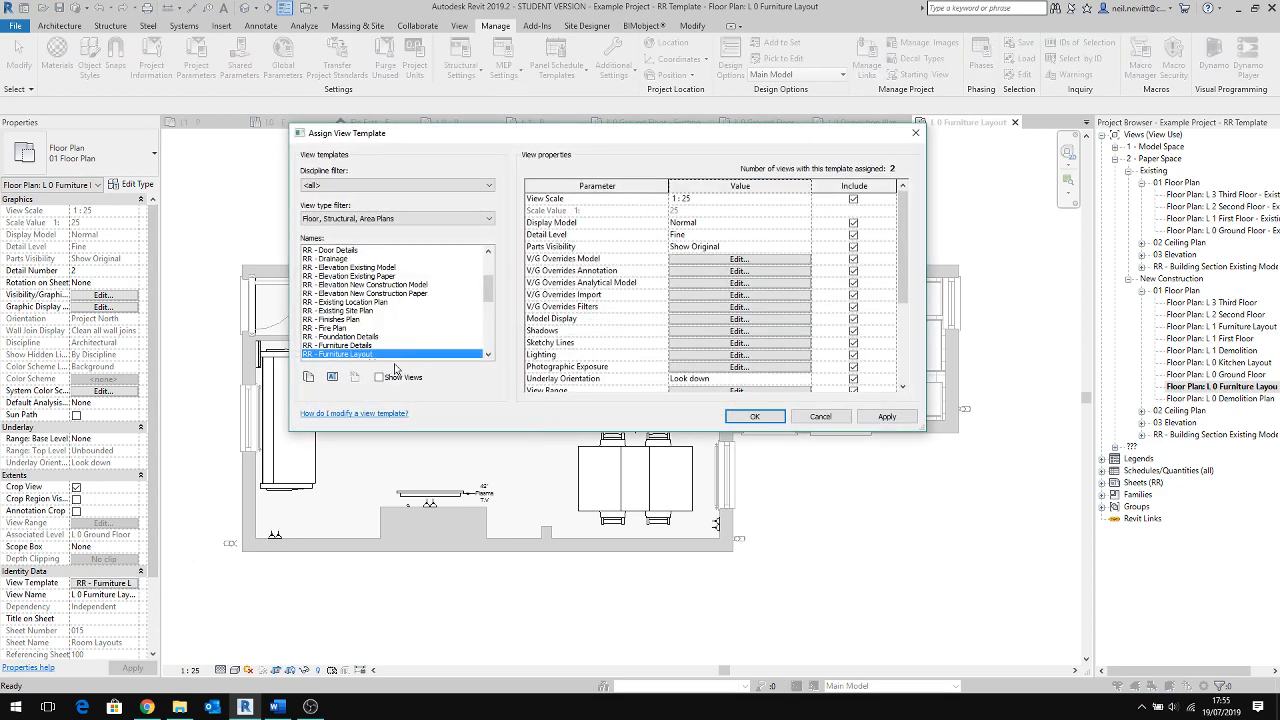
{"action": "left_click", "coordinate": [819, 416]}
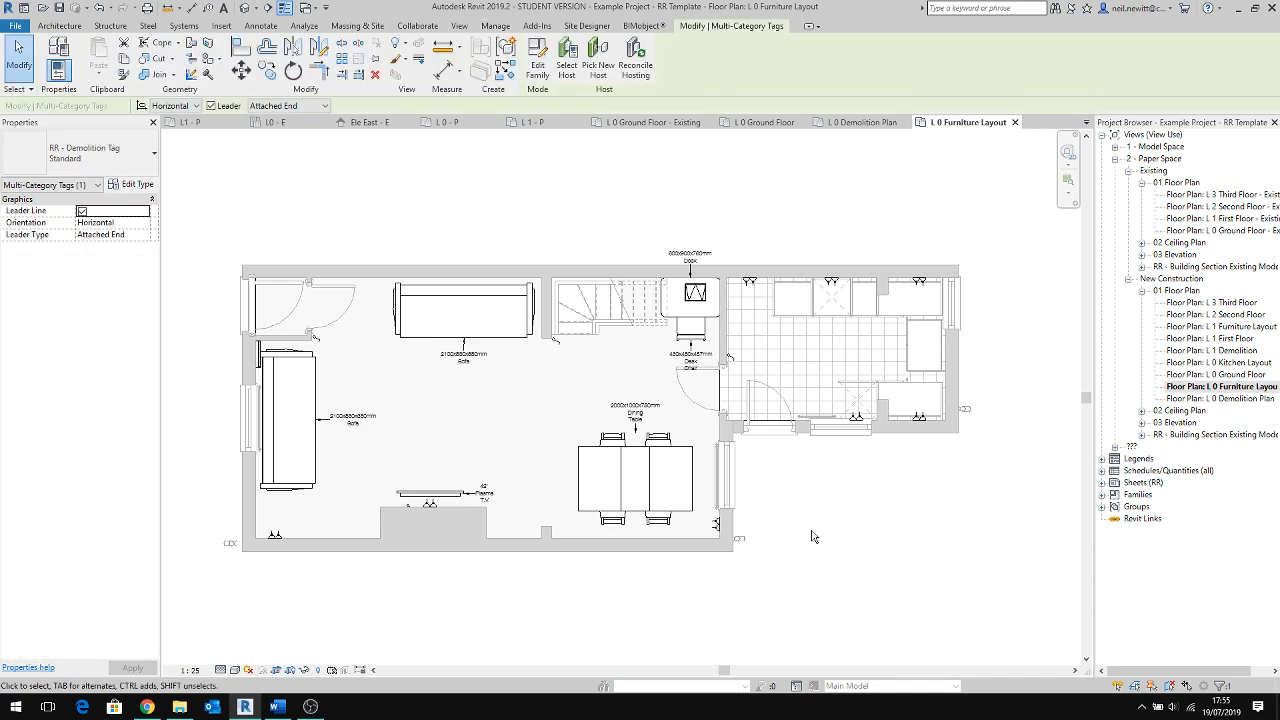
Step: Open the L 0 Kitchen Layout plan and inspect the three drawer base cabinet and the upper corner cabinet by the window
{"action": "double_click", "coordinate": [1232, 364]}
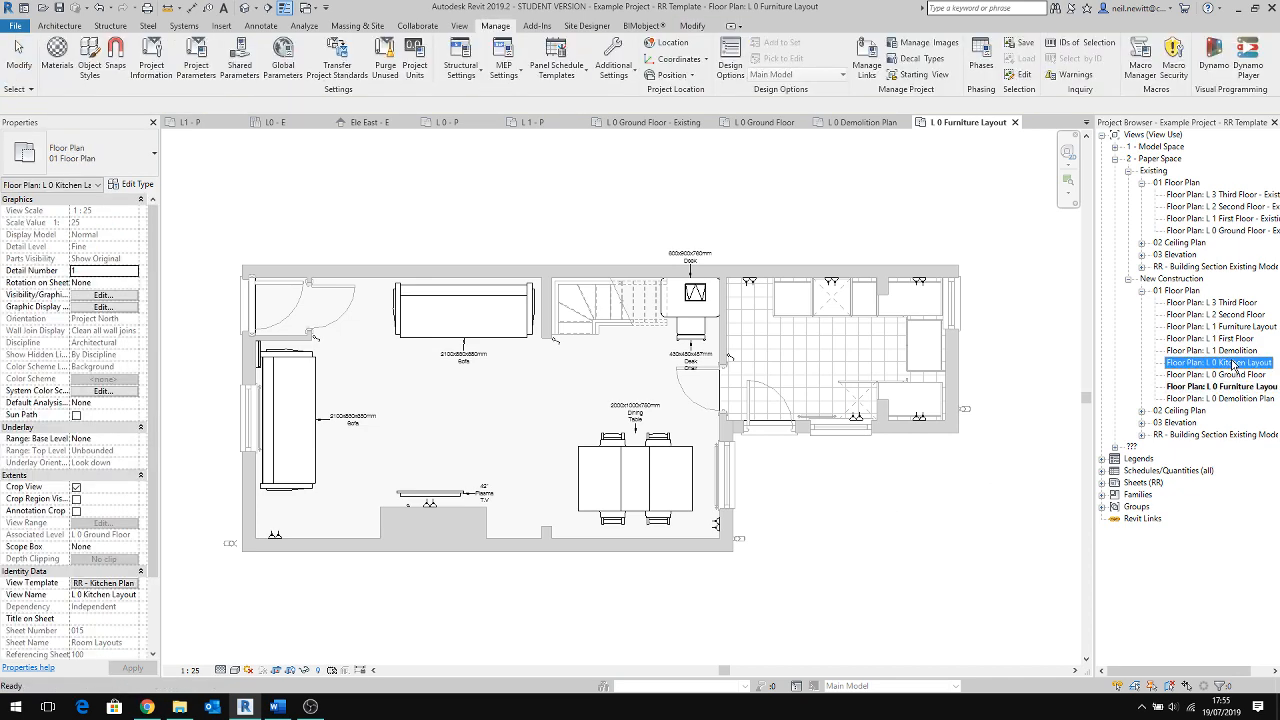
{"action": "scroll", "coordinate": [968, 378], "scroll_direction": "up", "scroll_amount": 3}
{"action": "middle_click_drag", "start_coordinate": [1004, 378], "coordinate": [942, 464]}
{"action": "left_click", "coordinate": [586, 330]}
{"action": "left_click", "coordinate": [790, 325]}
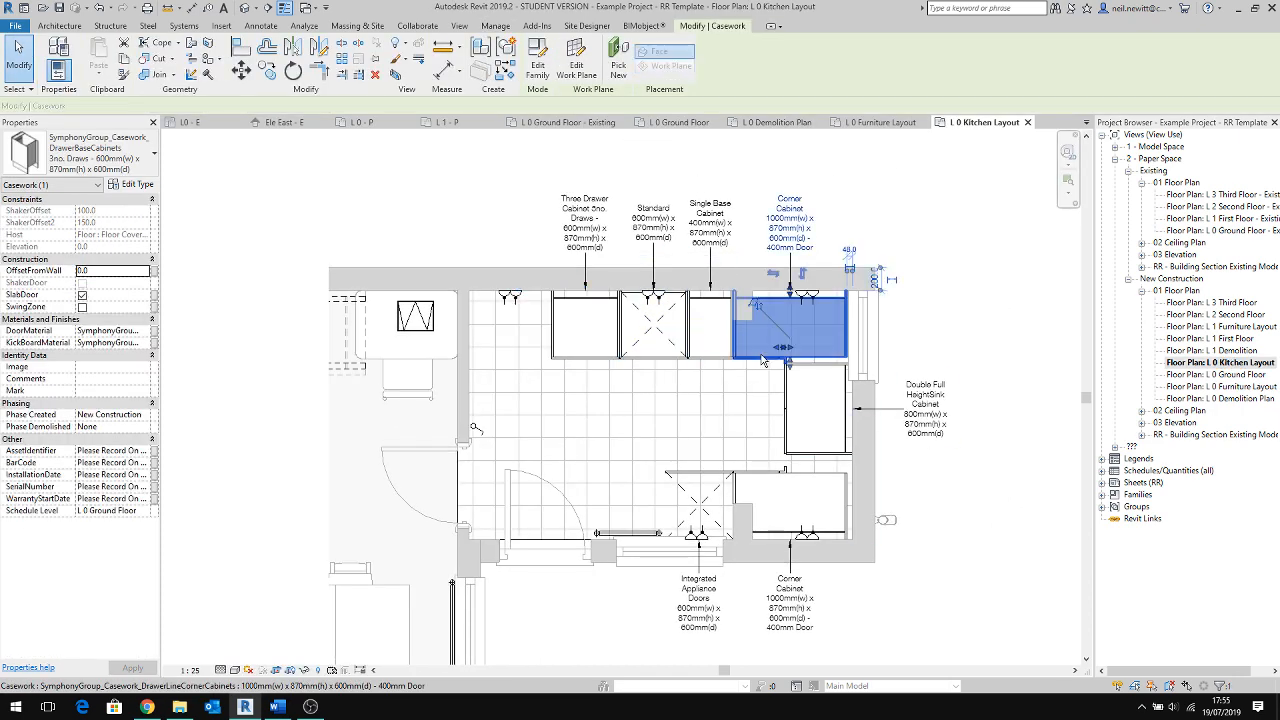
Step: Inspect the parameter values behind the upper corner cabinet's tag without changing them, and clear the selection
{"action": "left_click", "coordinate": [800, 228]}
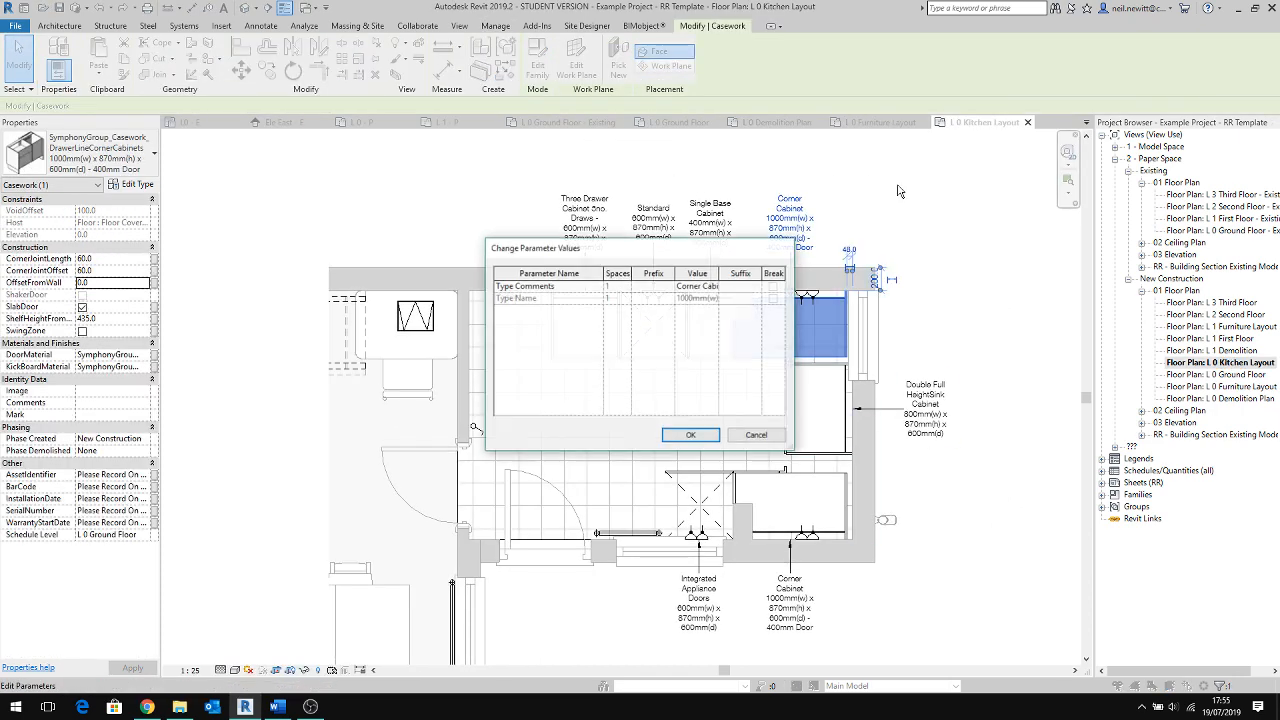
{"action": "left_click", "coordinate": [752, 432]}
{"action": "key", "text": "Escape"}
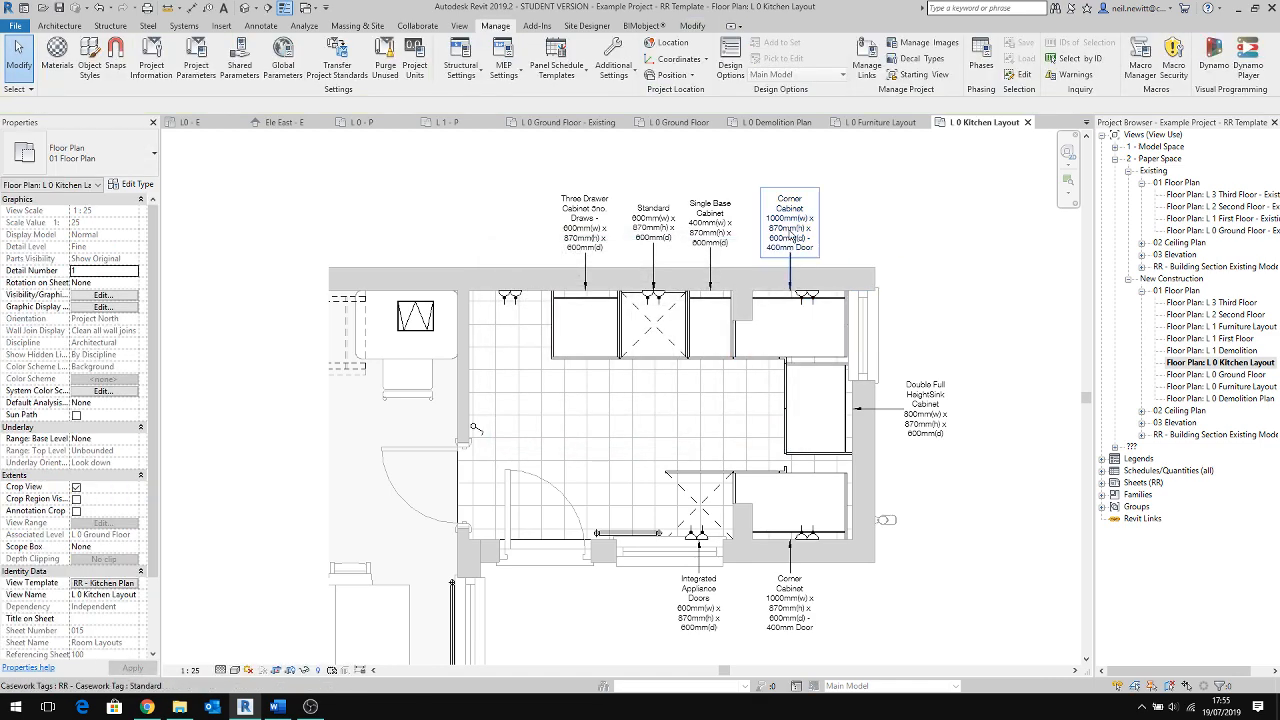
{"action": "left_click", "coordinate": [790, 222]}
{"action": "left_click", "coordinate": [902, 226]}
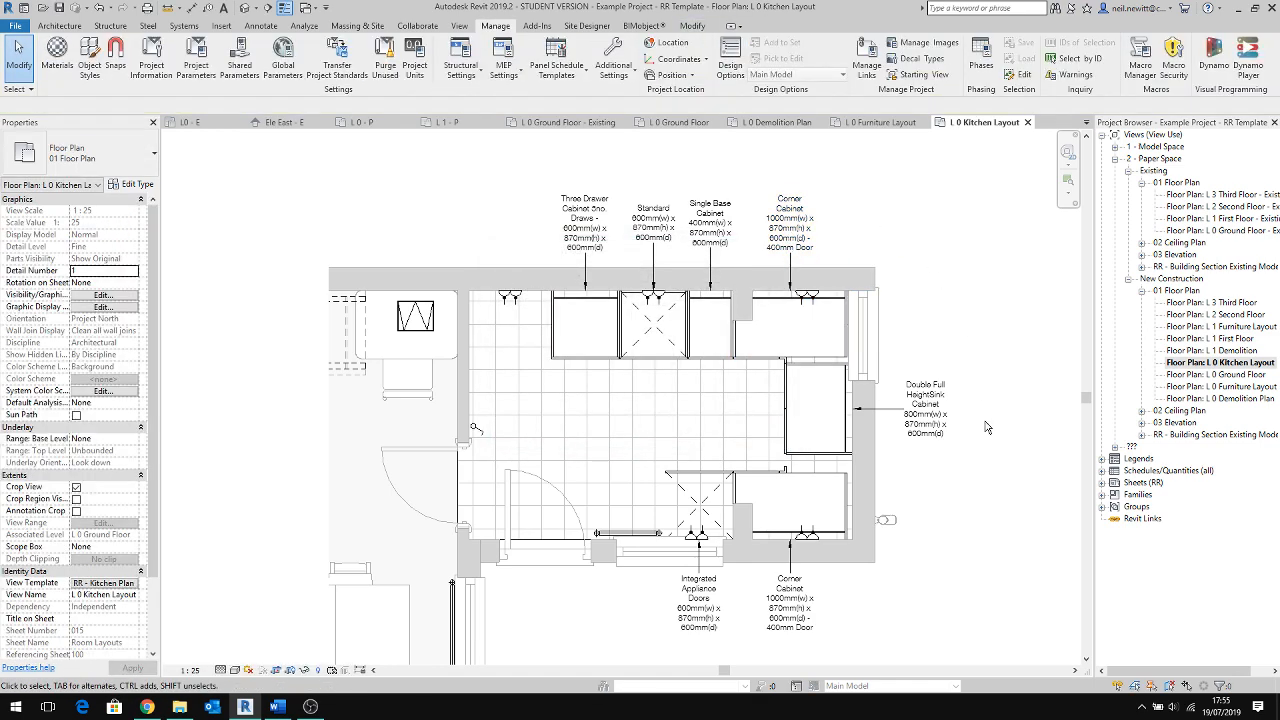
Step: Open the L 1 Demolition plan and view its full layout with the wall and bathroom suite removal notes
{"action": "double_click", "coordinate": [1210, 351]}
{"action": "middle_click_drag", "start_coordinate": [674, 471], "coordinate": [929, 257]}
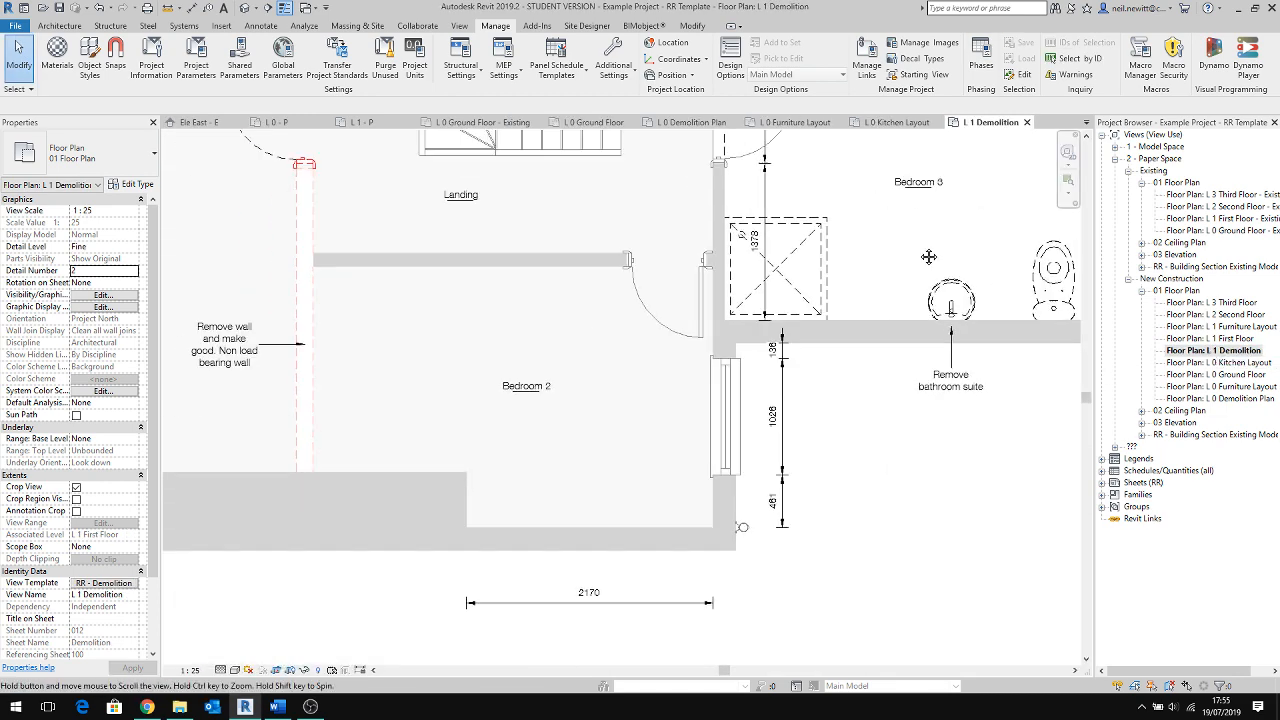
{"action": "scroll", "coordinate": [912, 266], "scroll_direction": "down", "scroll_amount": 2}
{"action": "middle_click_drag", "start_coordinate": [588, 346], "coordinate": [605, 408]}
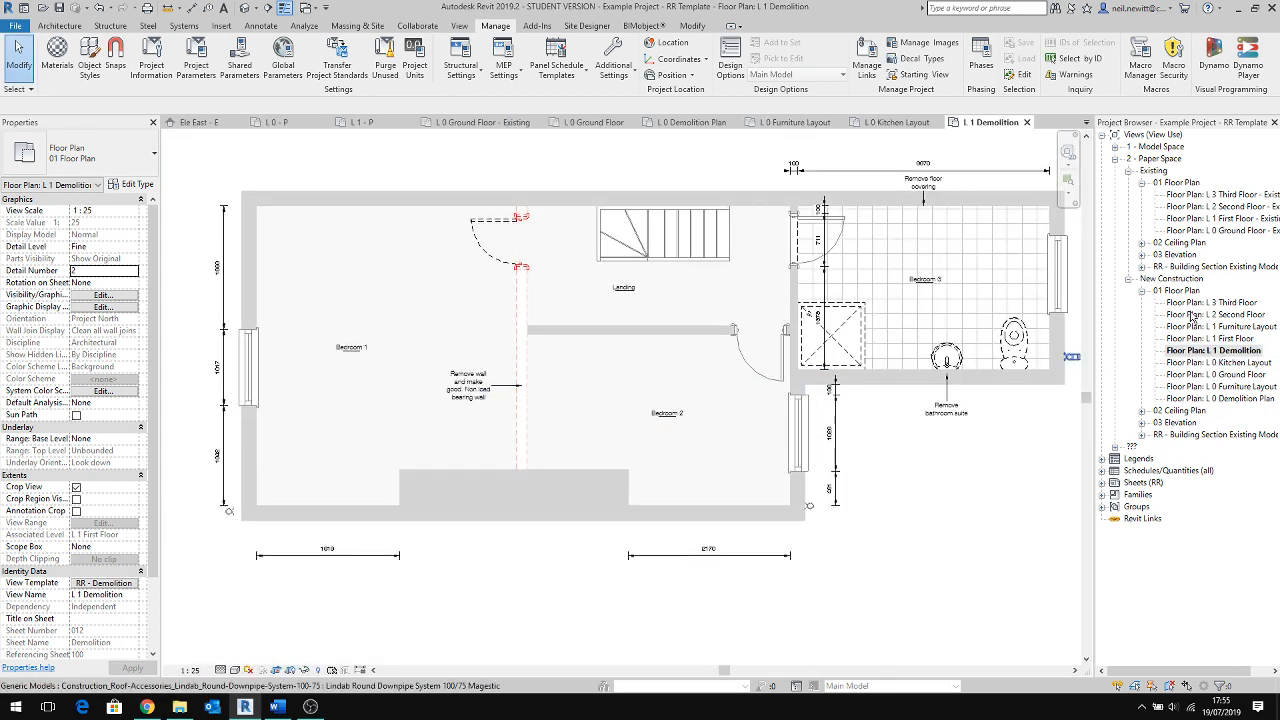
Step: View the New Construction L 1 Furniture Layout plan and the L 0 Ground Floor reflected ceiling plan
{"action": "double_click", "coordinate": [1221, 328]}
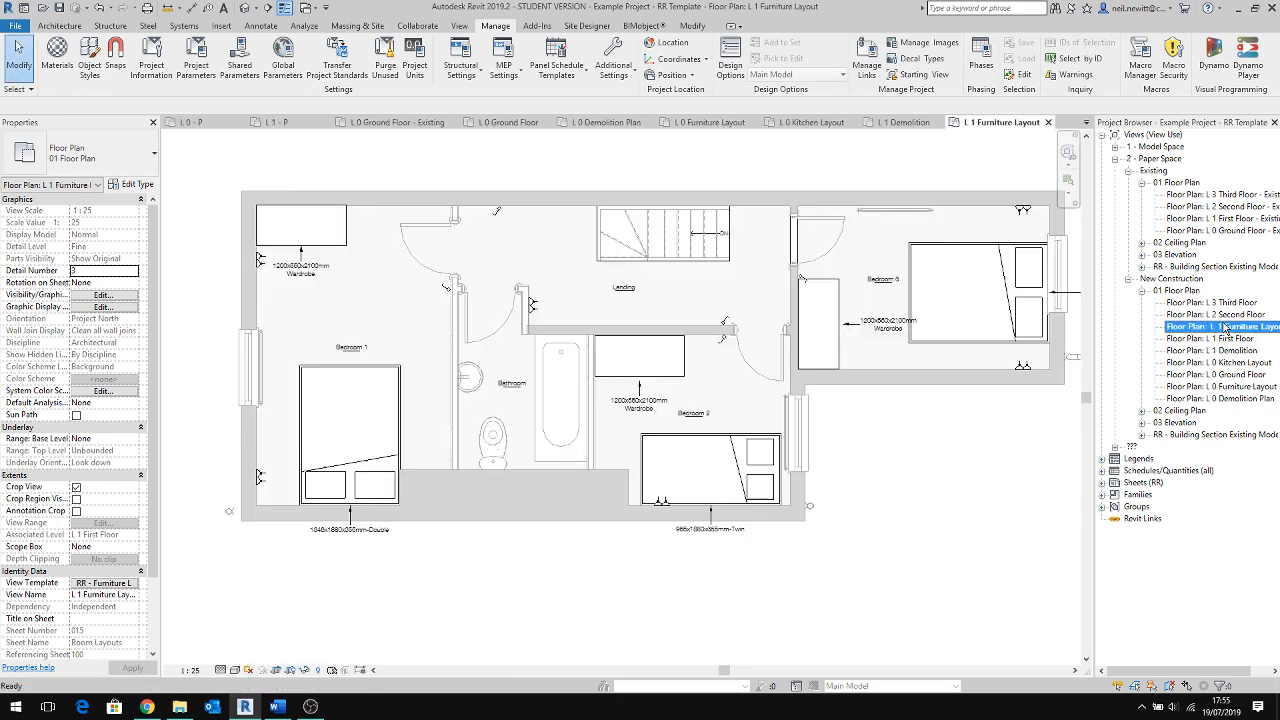
{"action": "middle_click_drag", "start_coordinate": [930, 441], "coordinate": [886, 424]}
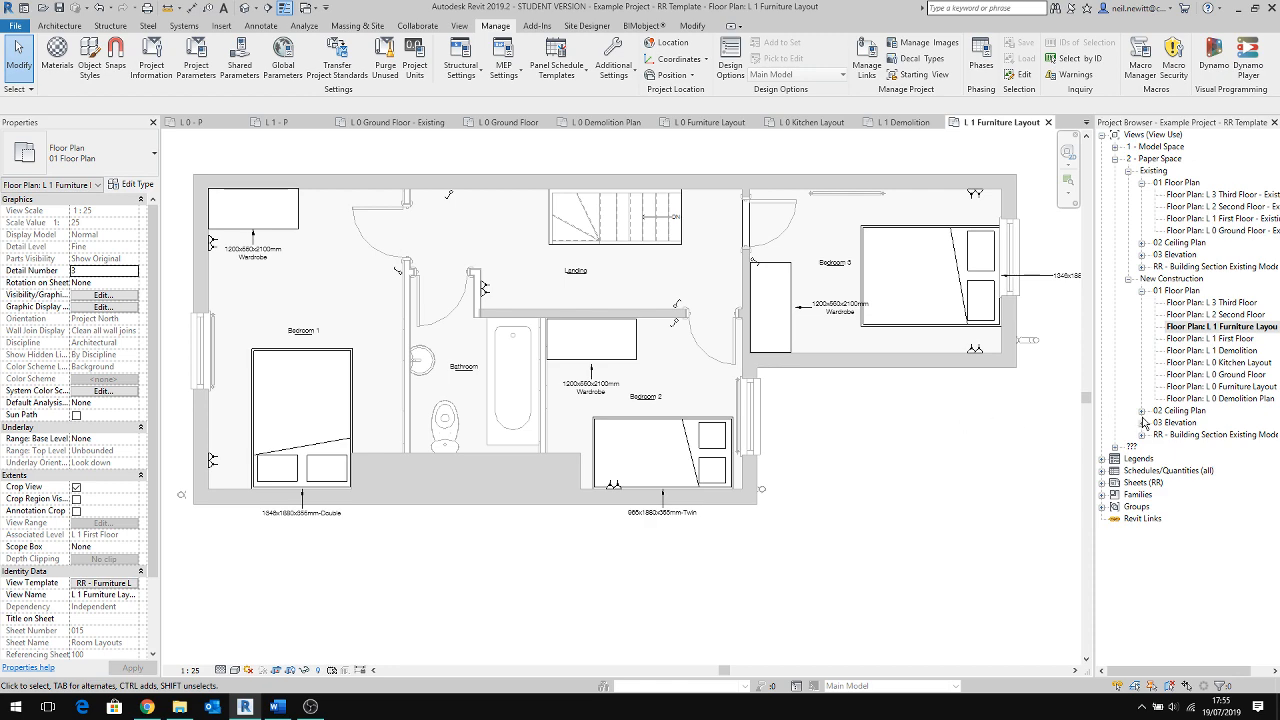
{"action": "left_click", "coordinate": [1141, 410]}
{"action": "double_click", "coordinate": [1201, 458]}
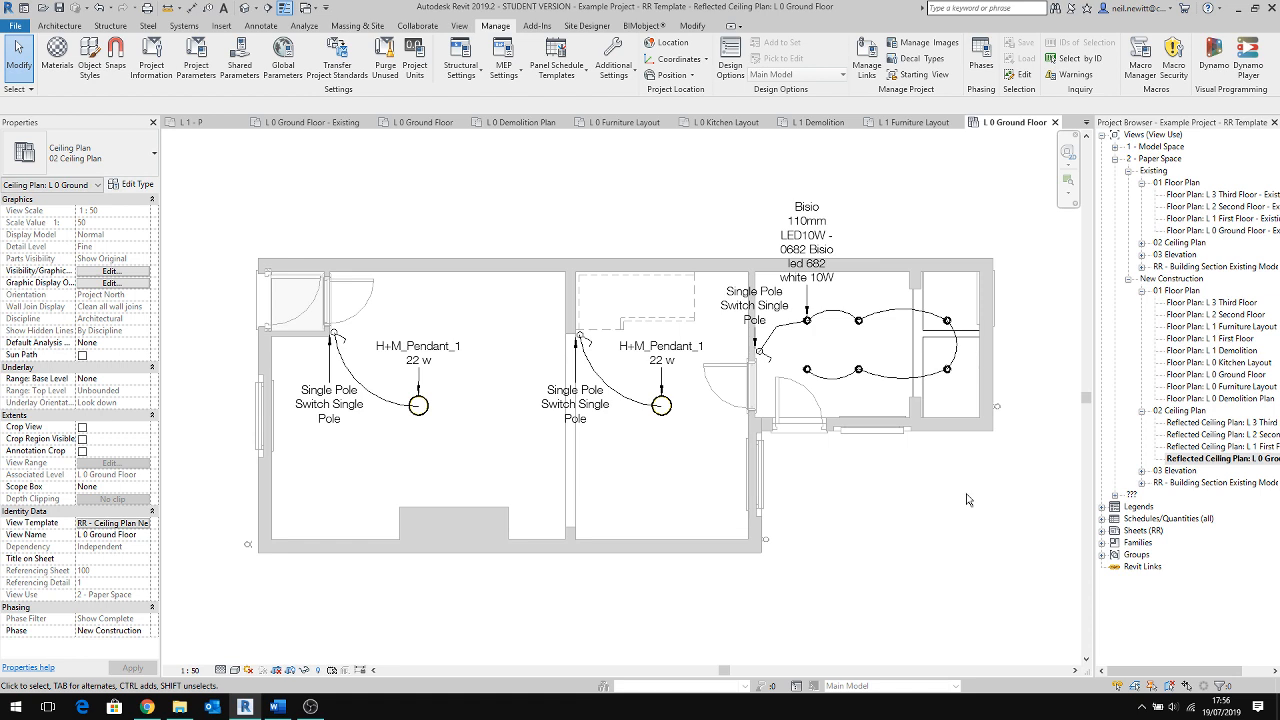
Step: Open the New Construction Elevation West and review its view template, RR - Elevation New Construction Paper, without changing it
{"action": "left_click", "coordinate": [1143, 471]}
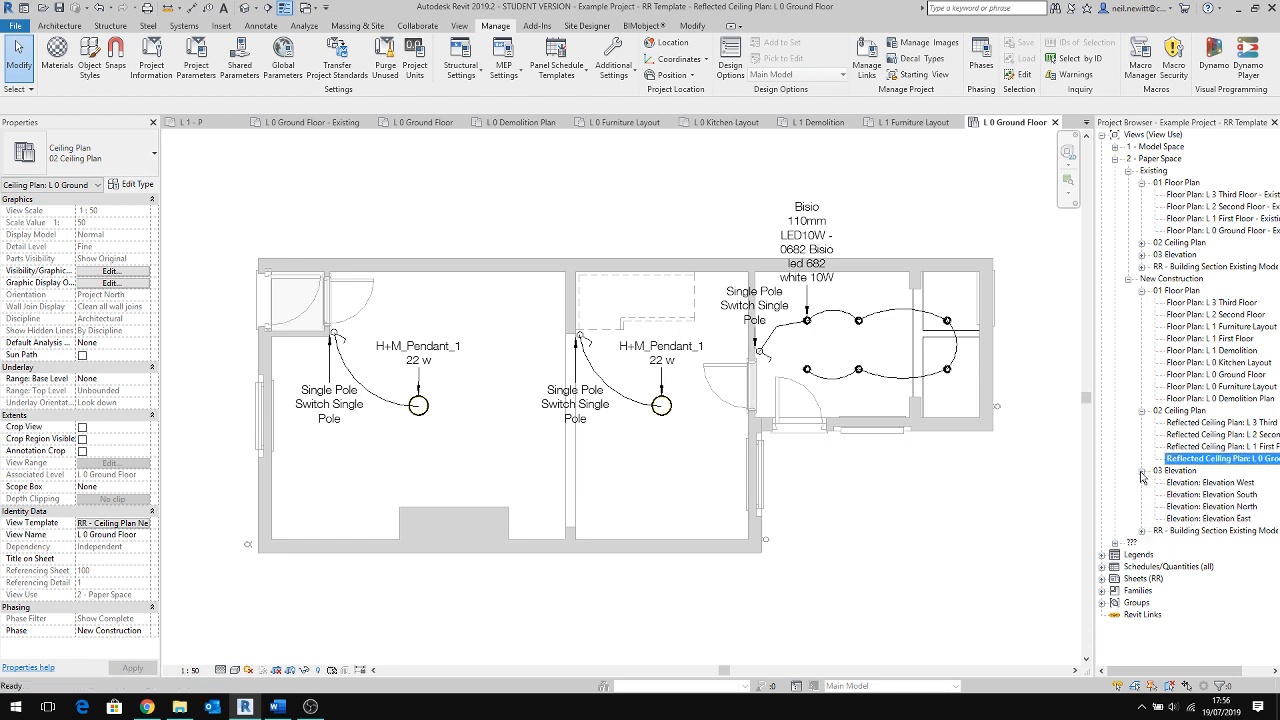
{"action": "double_click", "coordinate": [1218, 484]}
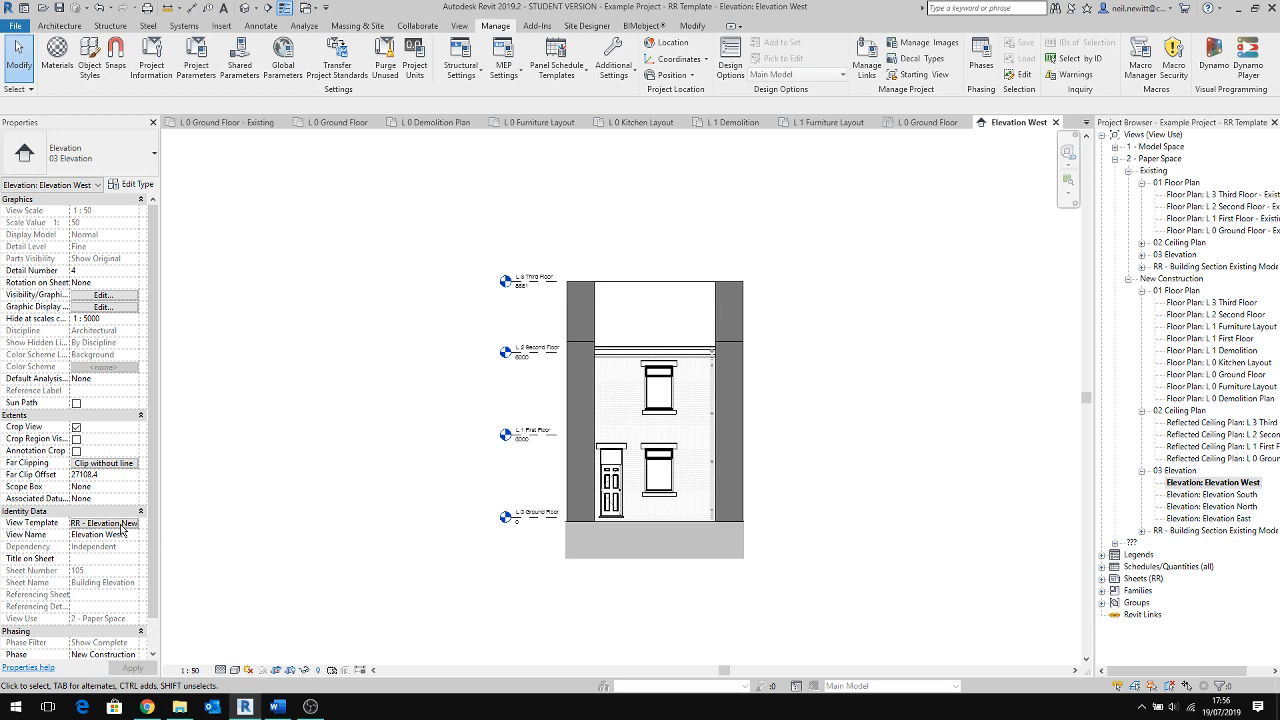
{"action": "left_click", "coordinate": [116, 522]}
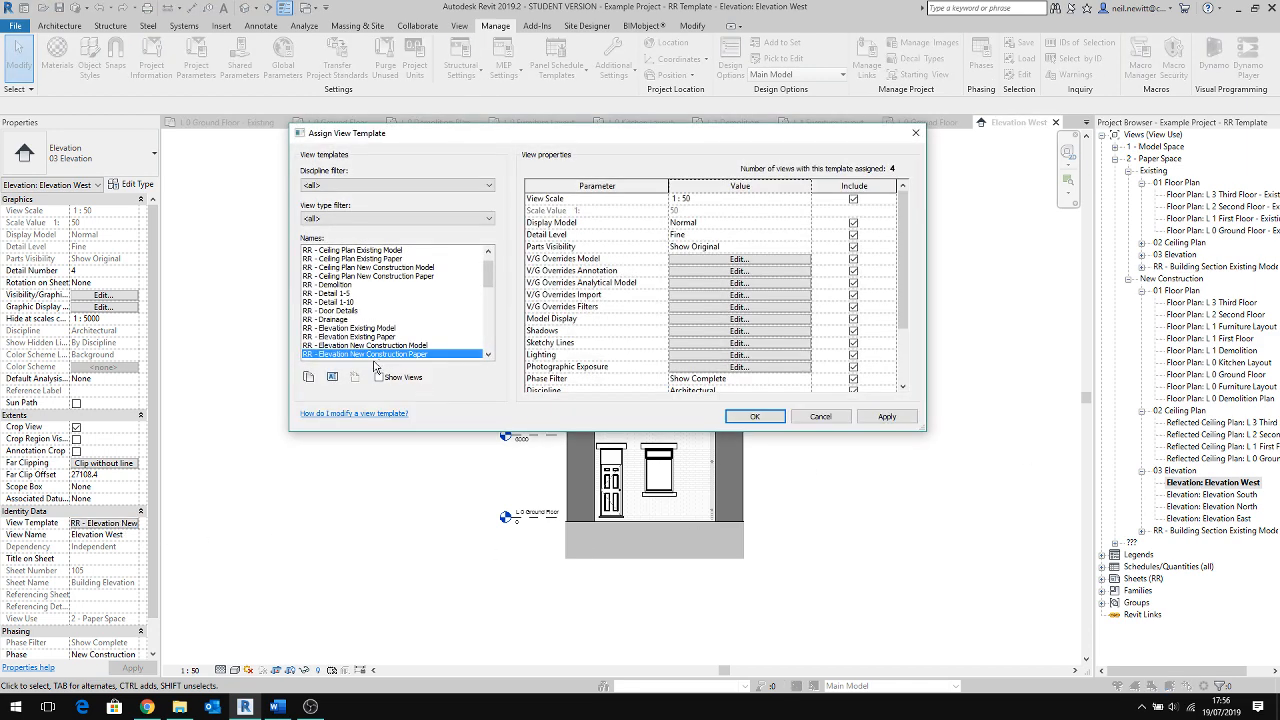
{"action": "left_click", "coordinate": [816, 418]}
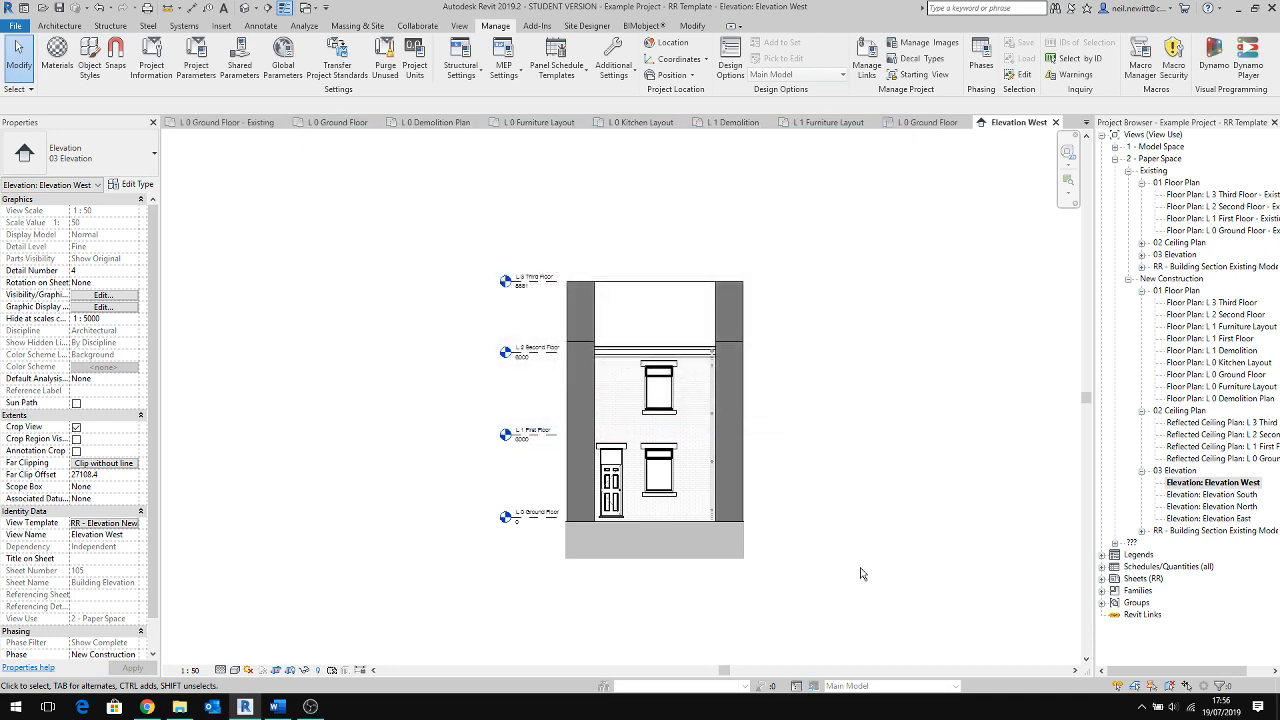
Step: View the North, South and East elevations of the New Construction set one after another
{"action": "double_click", "coordinate": [1226, 507]}
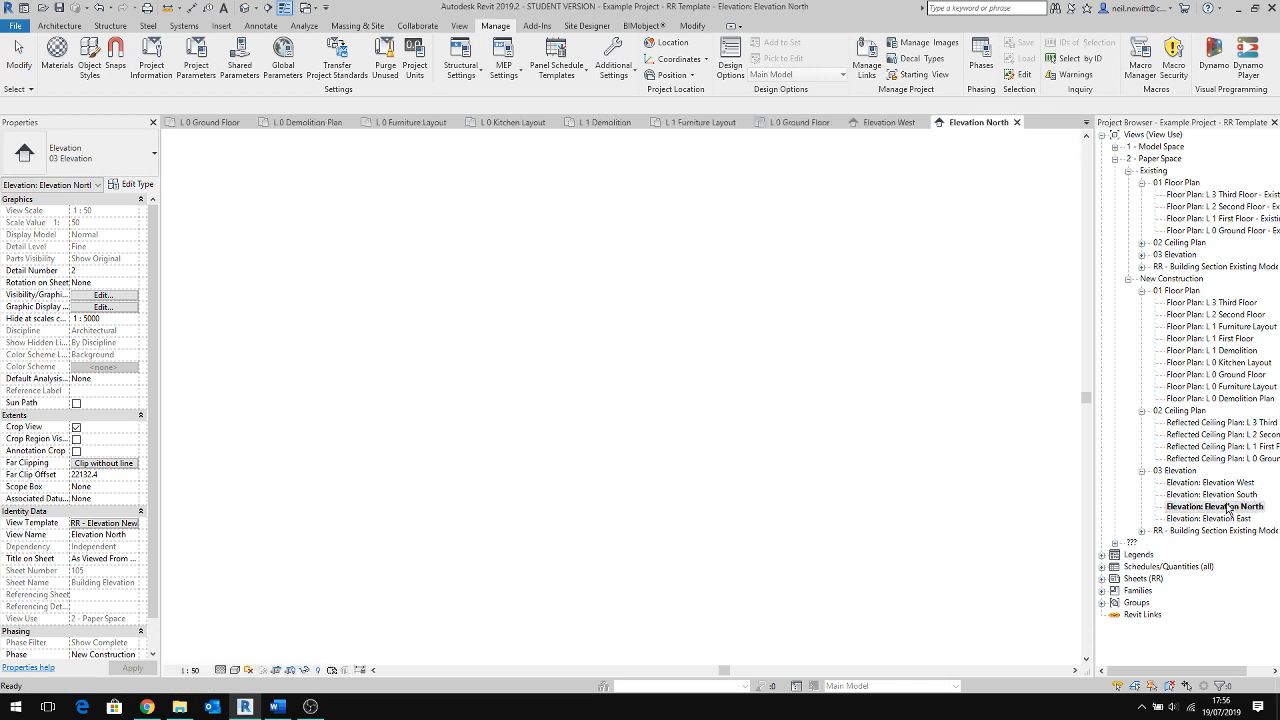
{"action": "double_click", "coordinate": [1228, 495]}
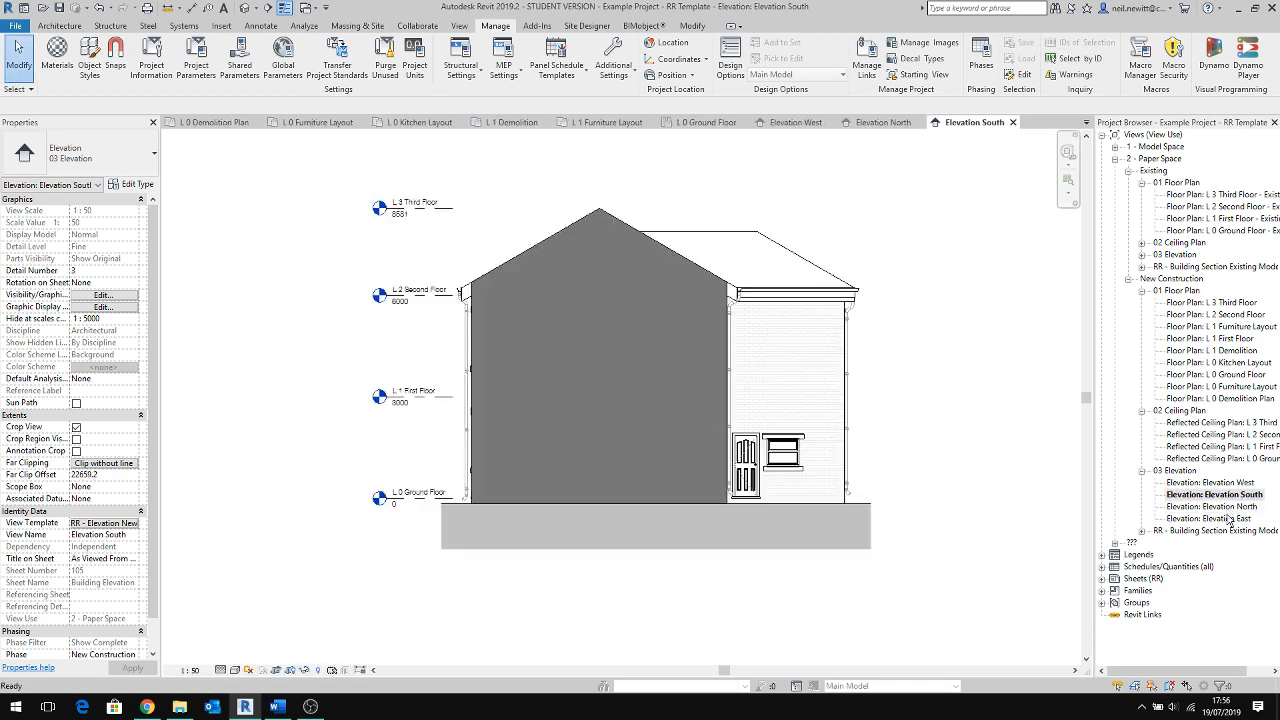
{"action": "double_click", "coordinate": [1228, 519]}
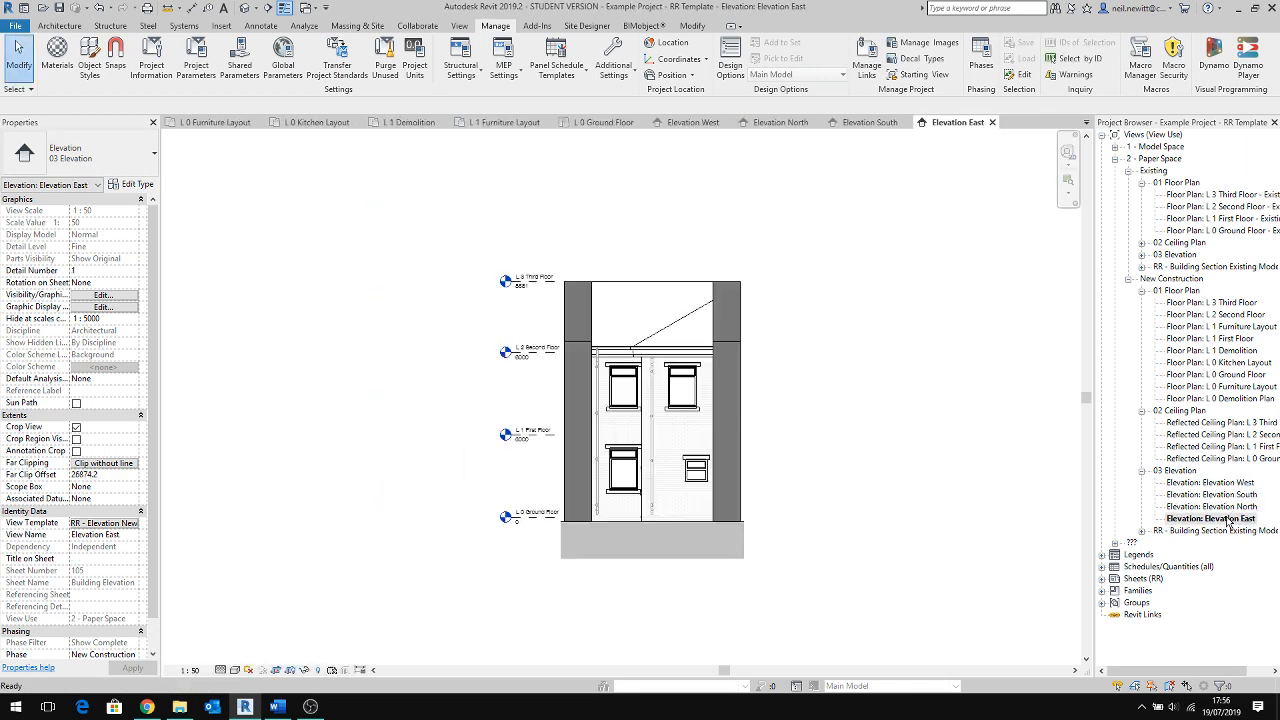
Step: Expand the sheets and their 00 Plans - Existing group, and open sheet 004 - Existing Plan
{"action": "left_click", "coordinate": [1102, 579]}
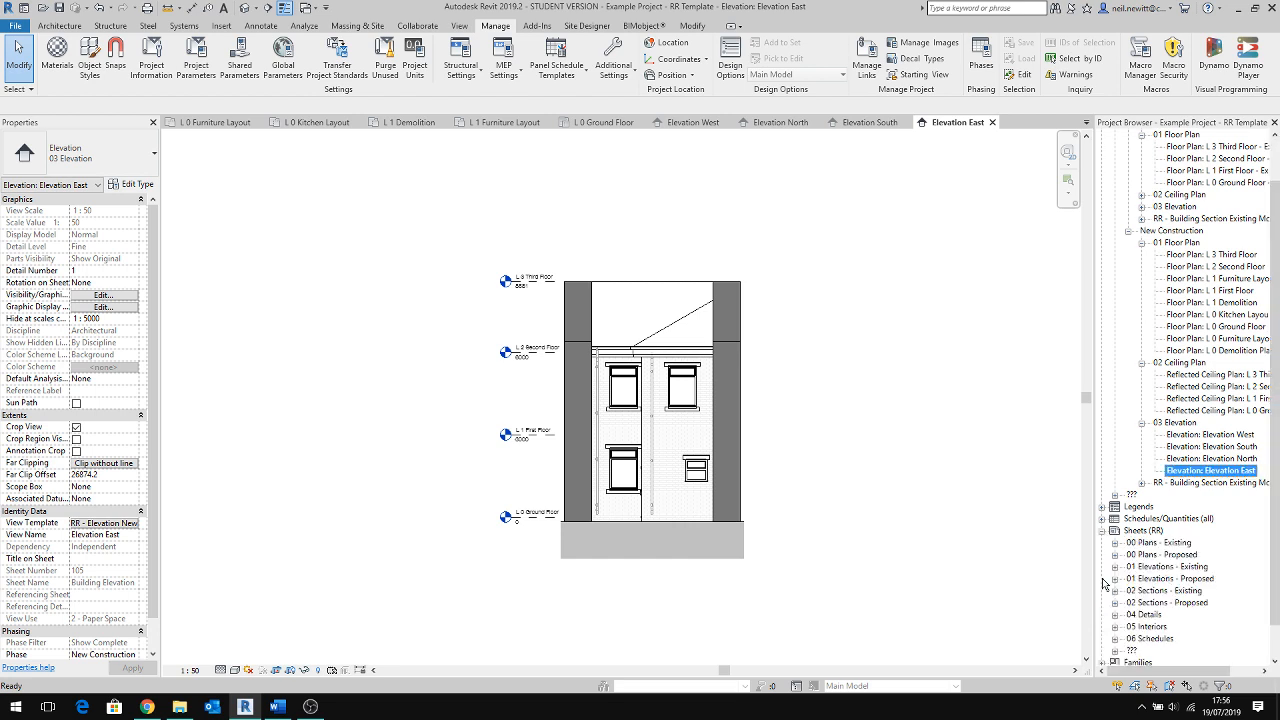
{"action": "left_click", "coordinate": [1115, 543]}
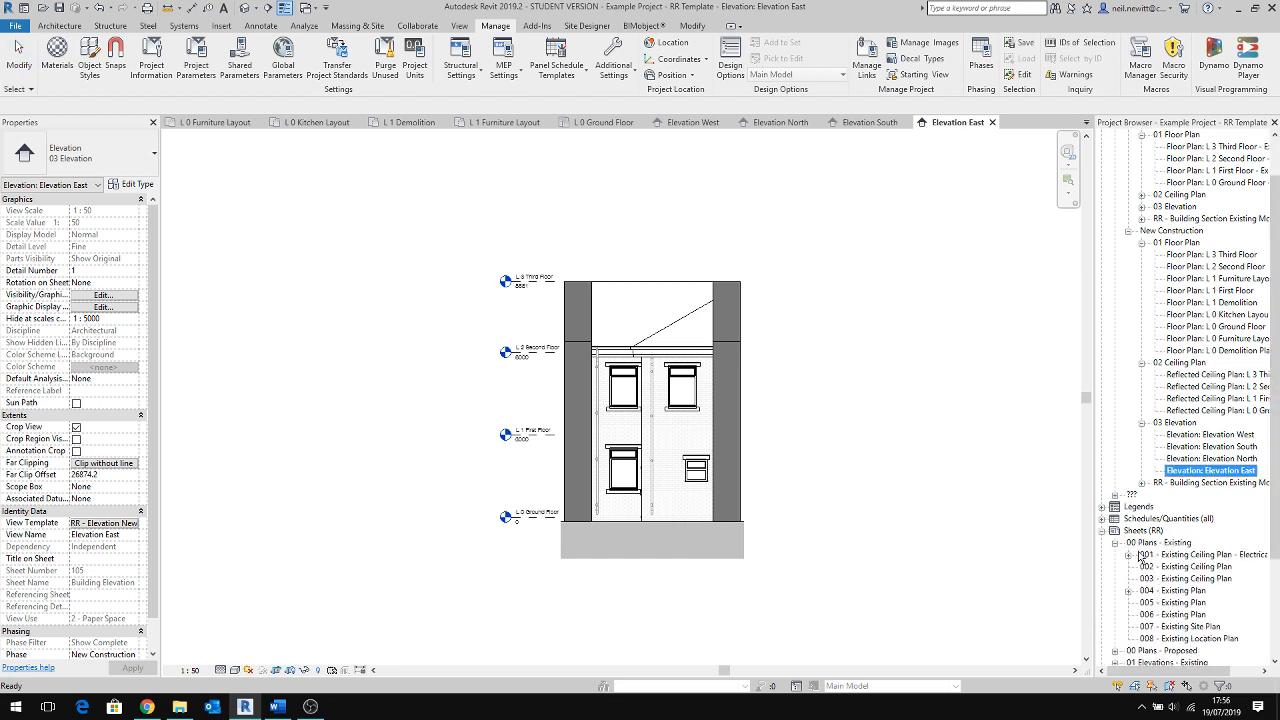
{"action": "double_click", "coordinate": [1172, 592]}
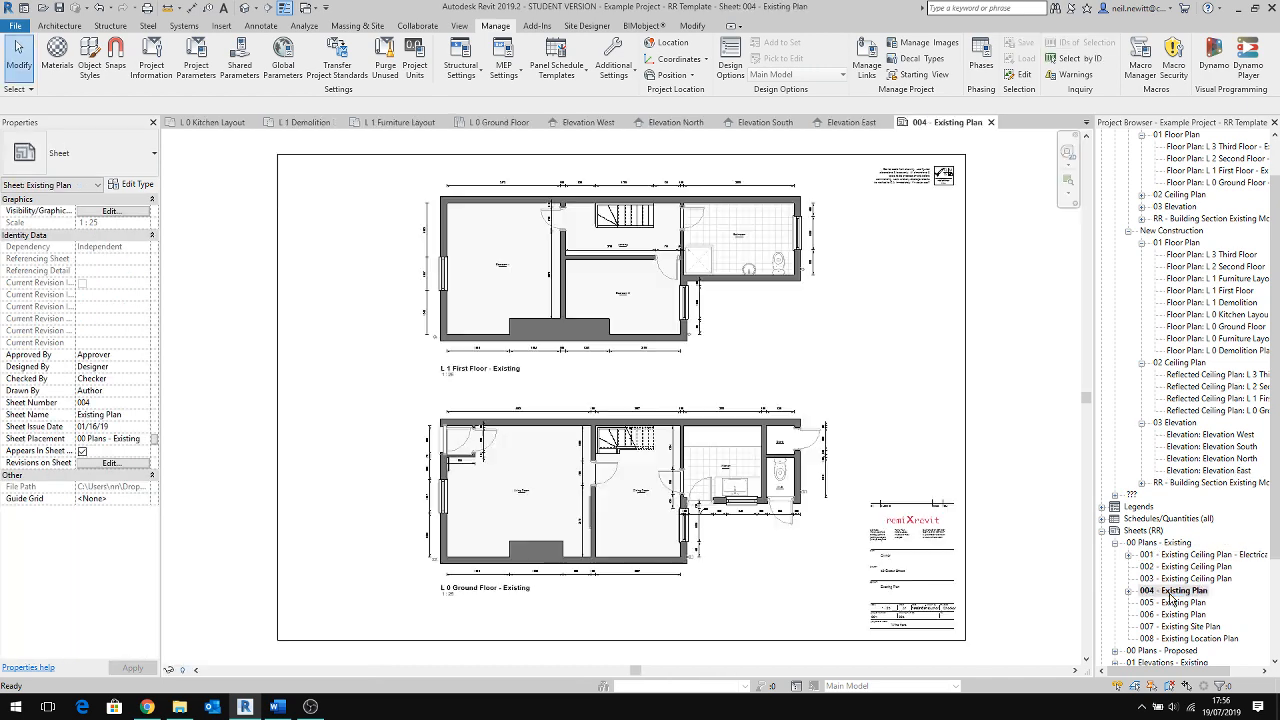
Step: Expand the 01 Elevations - Existing sheet group and open sheet 100 - Existing Elevation
{"action": "scroll", "coordinate": [1172, 590], "scroll_direction": "down", "scroll_amount": 3}
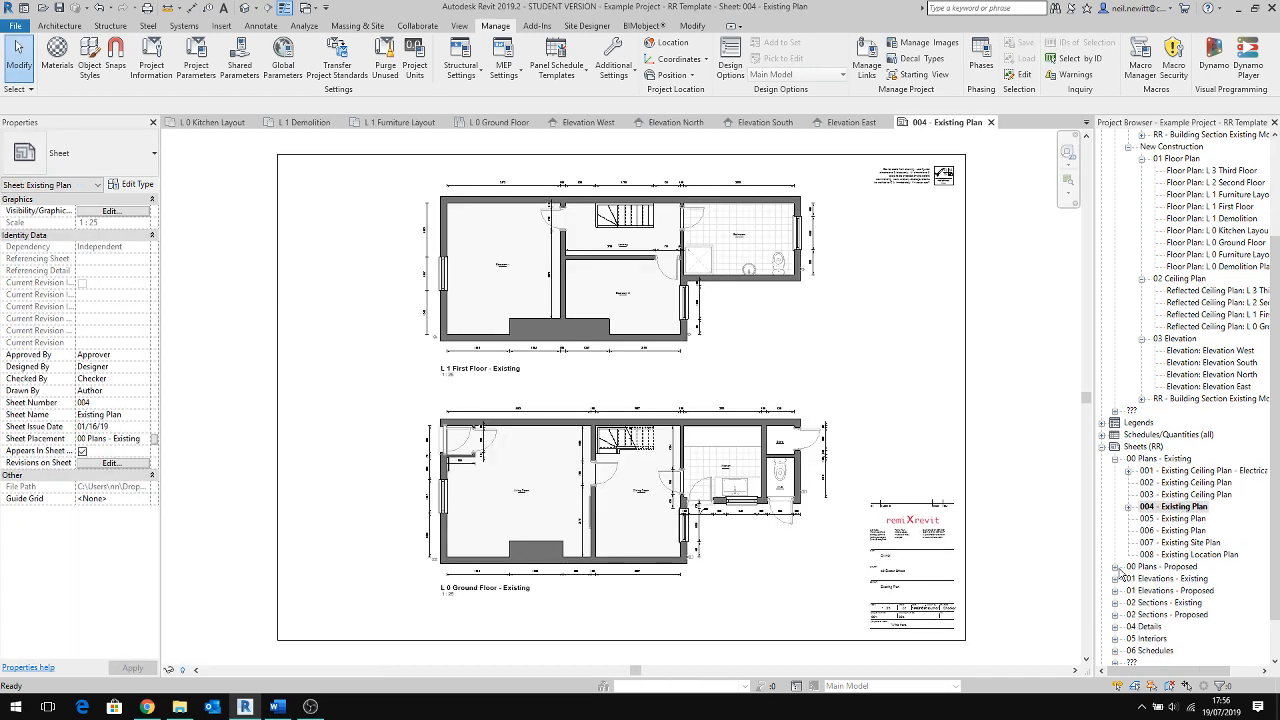
{"action": "left_click", "coordinate": [1116, 579]}
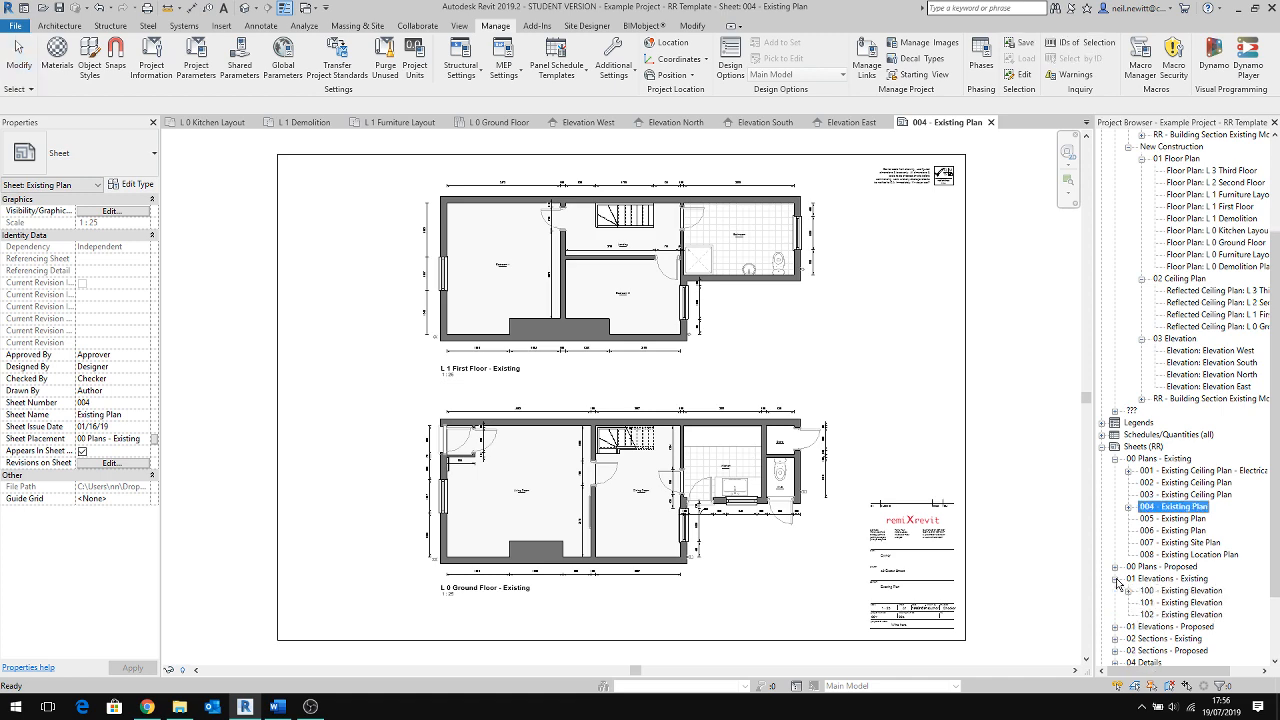
{"action": "double_click", "coordinate": [1185, 590]}
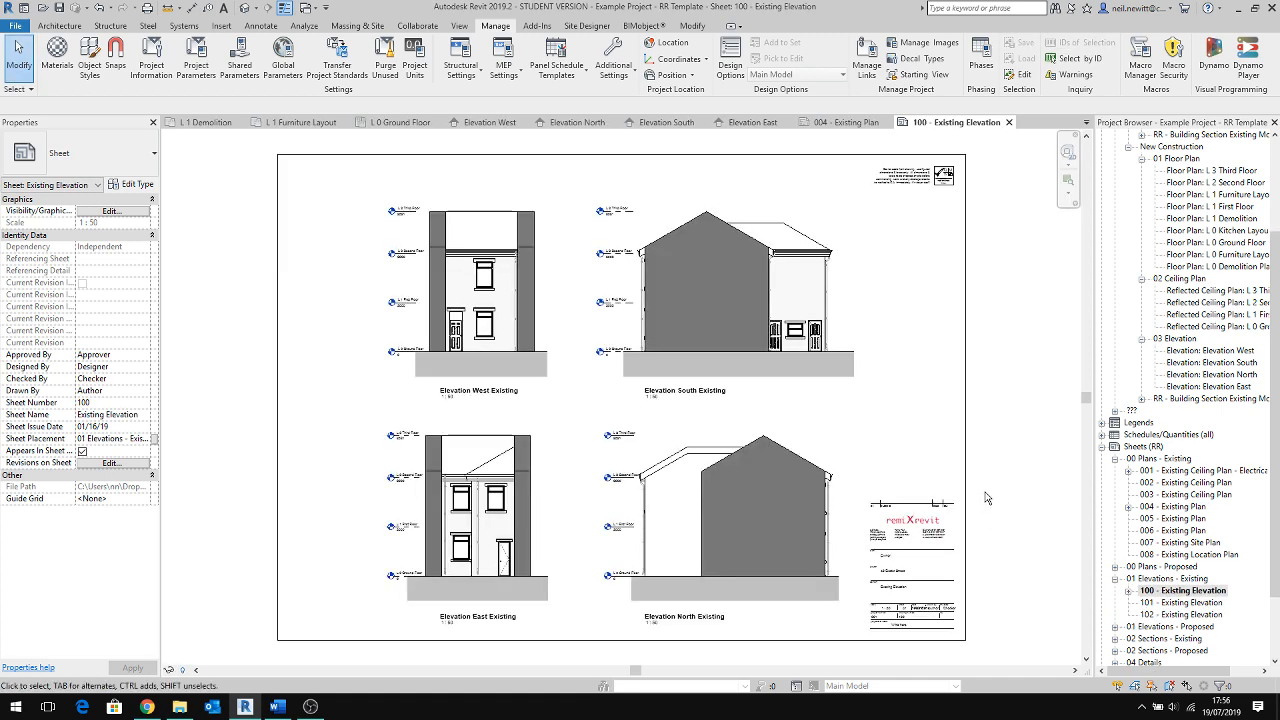